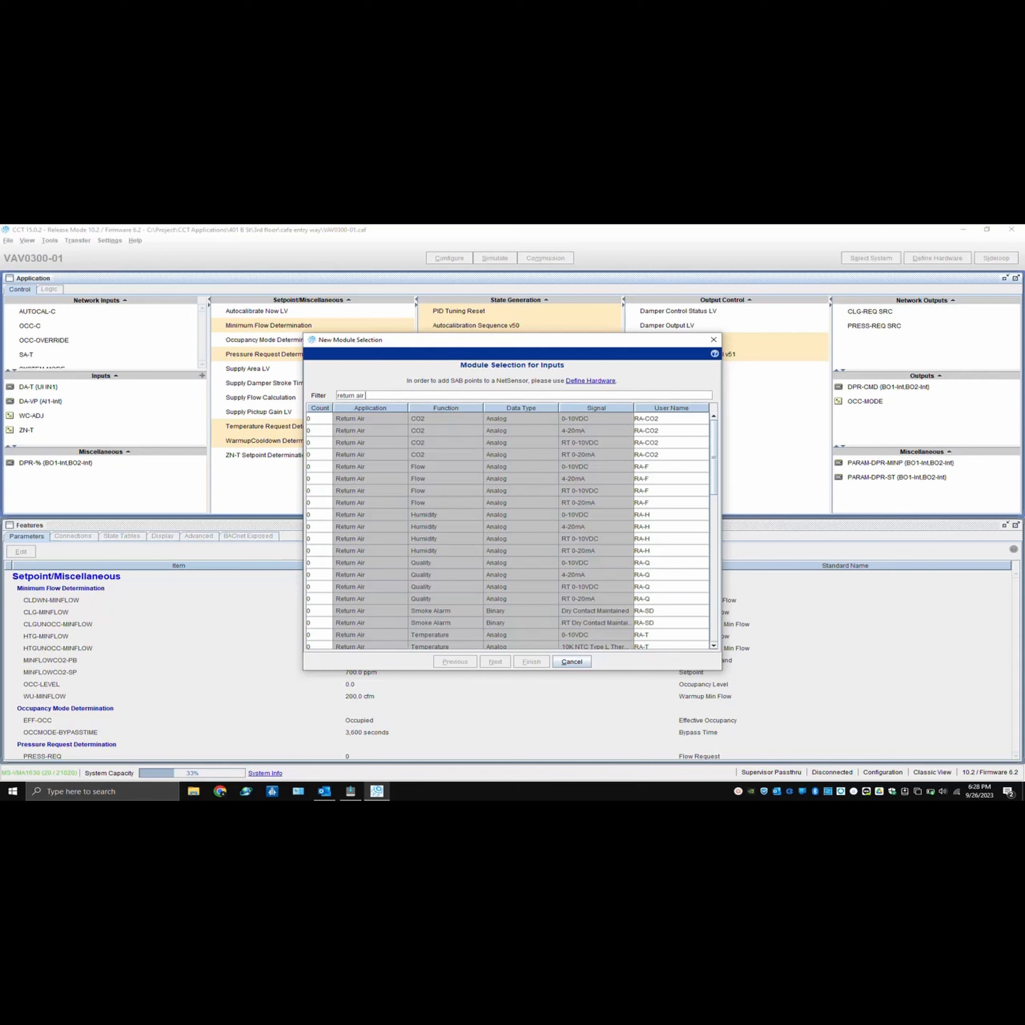
Filter the input modules for "return air temp" and add one Return Air Temperature input with the Platinum 1K RTD signal.
{"action": "type", "text": "temp"}
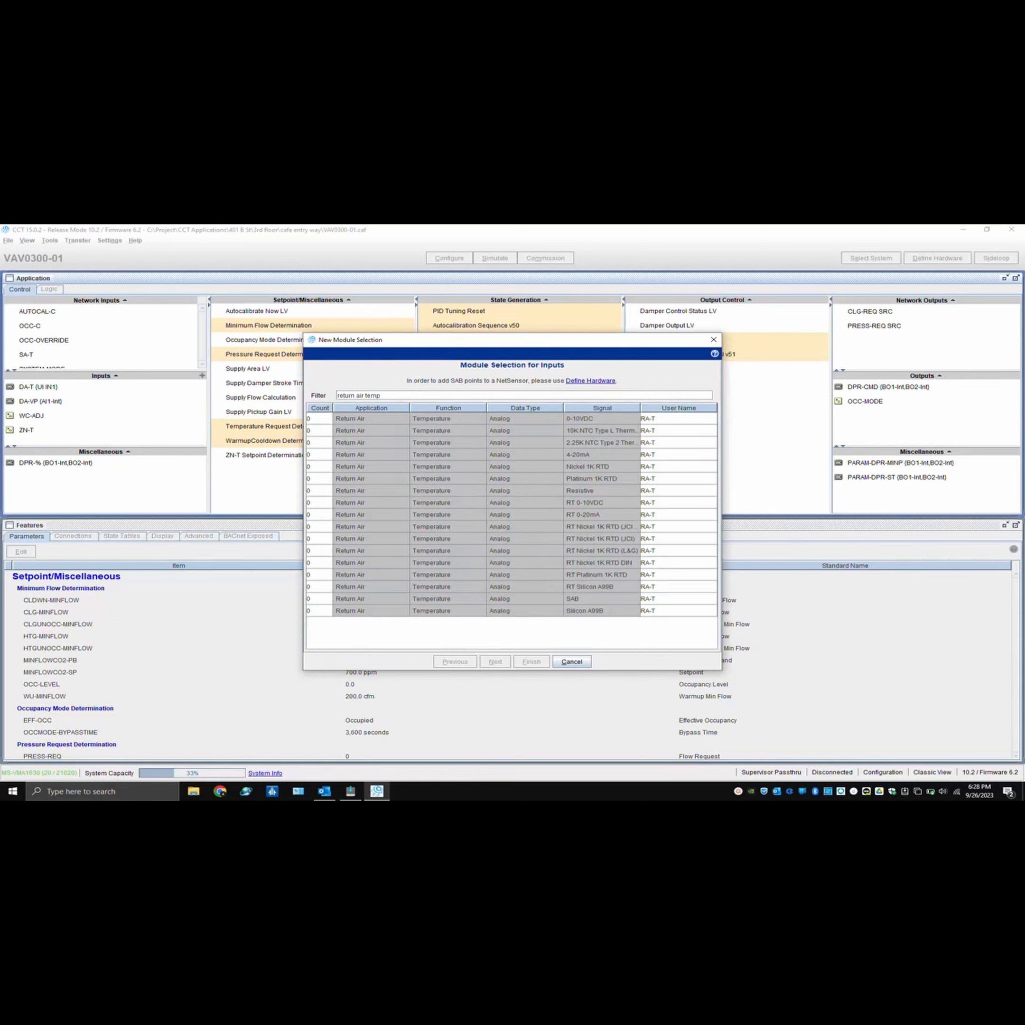
{"action": "left_click", "coordinate": [328, 476]}
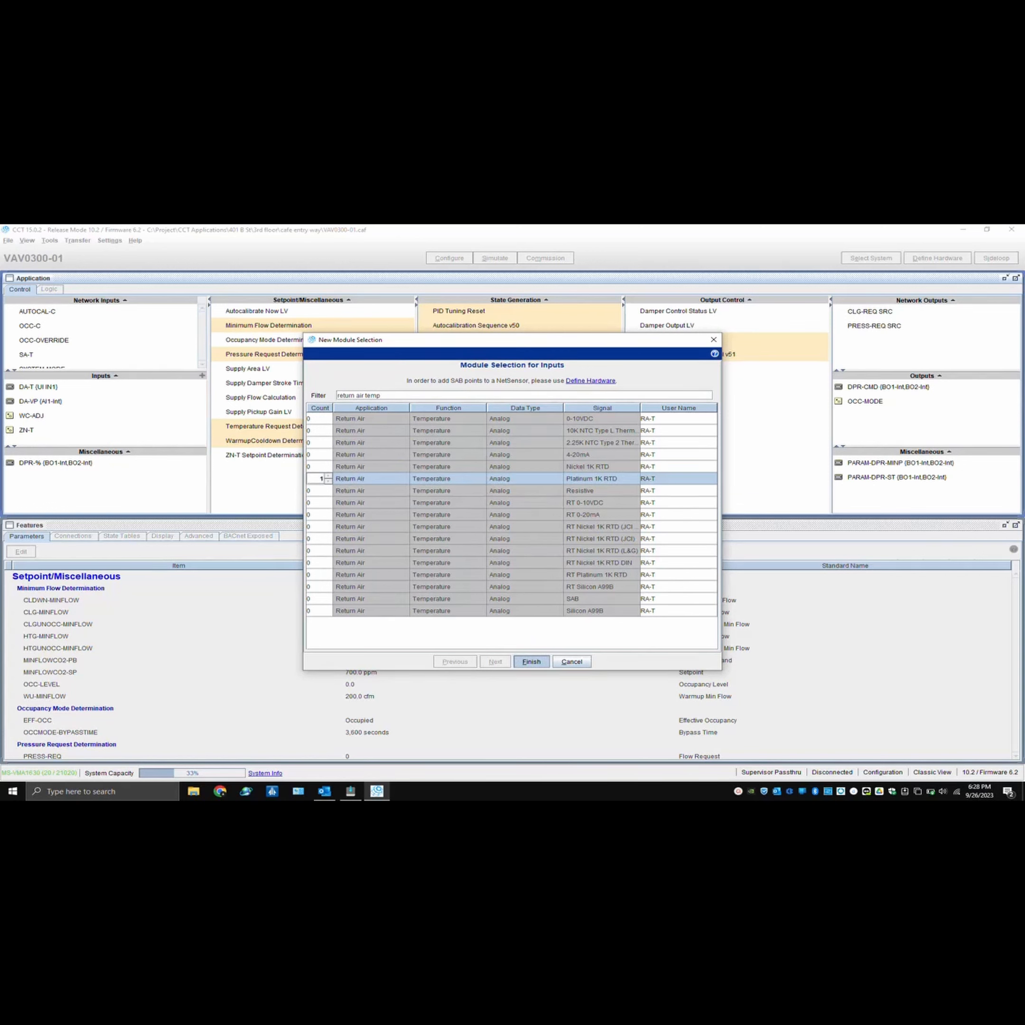
{"action": "left_click", "coordinate": [531, 661]}
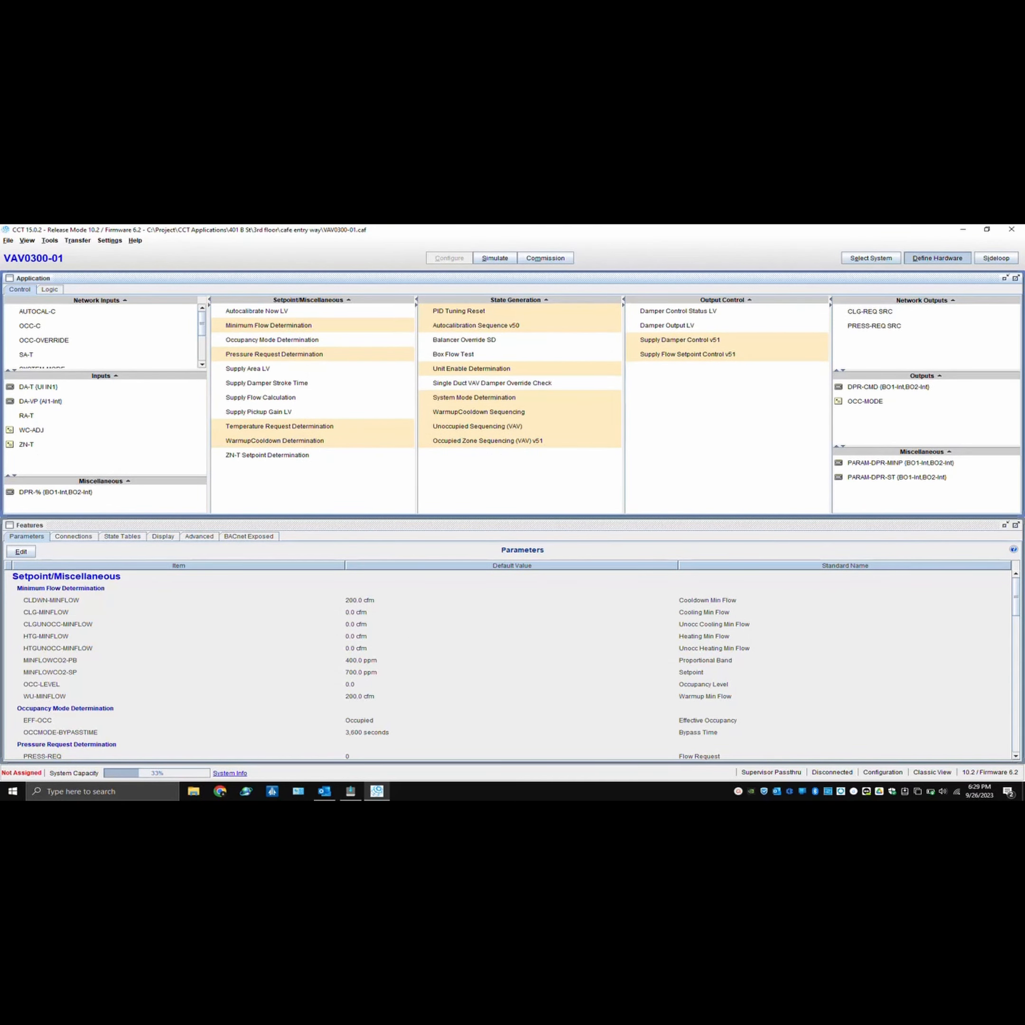
Assign the unassigned RA-T point to controller input UI IN2 in the hardware definition.
{"action": "left_click", "coordinate": [937, 258]}
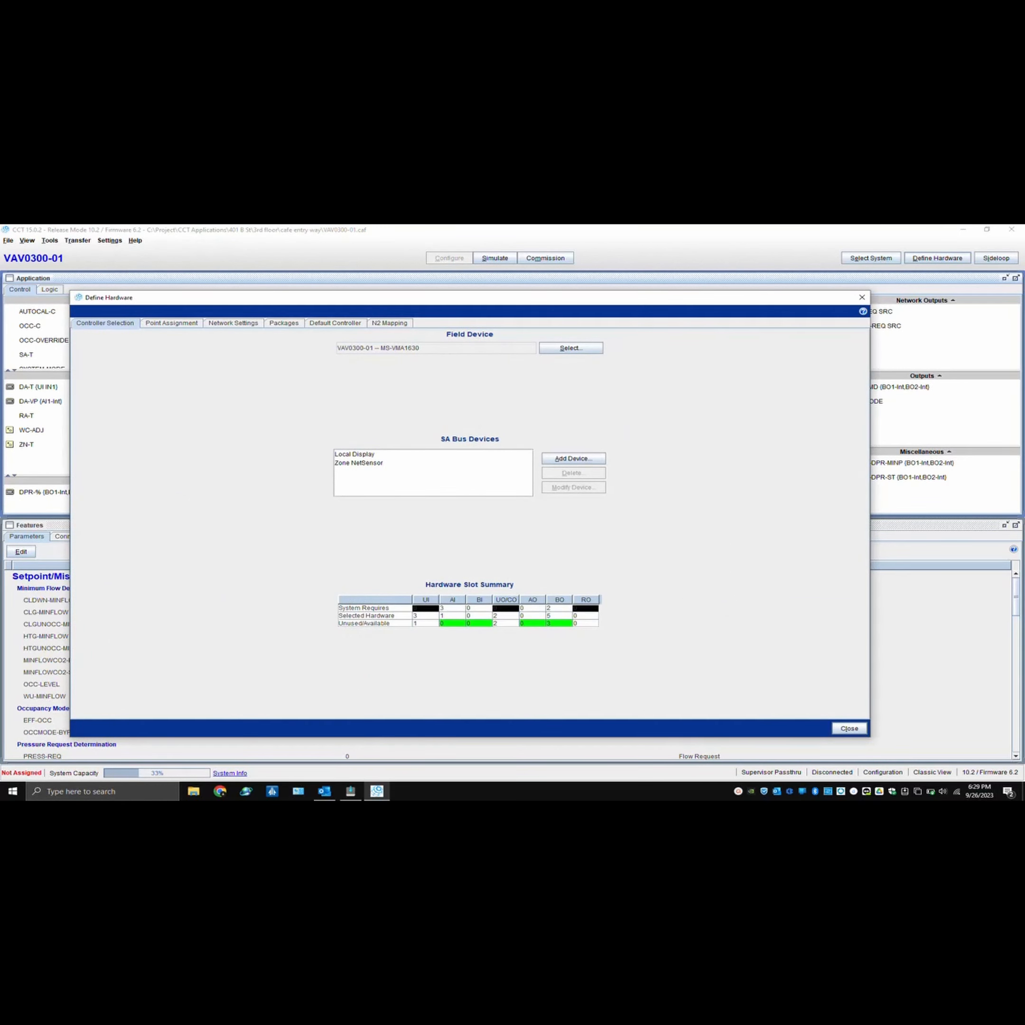
{"action": "left_click", "coordinate": [171, 323]}
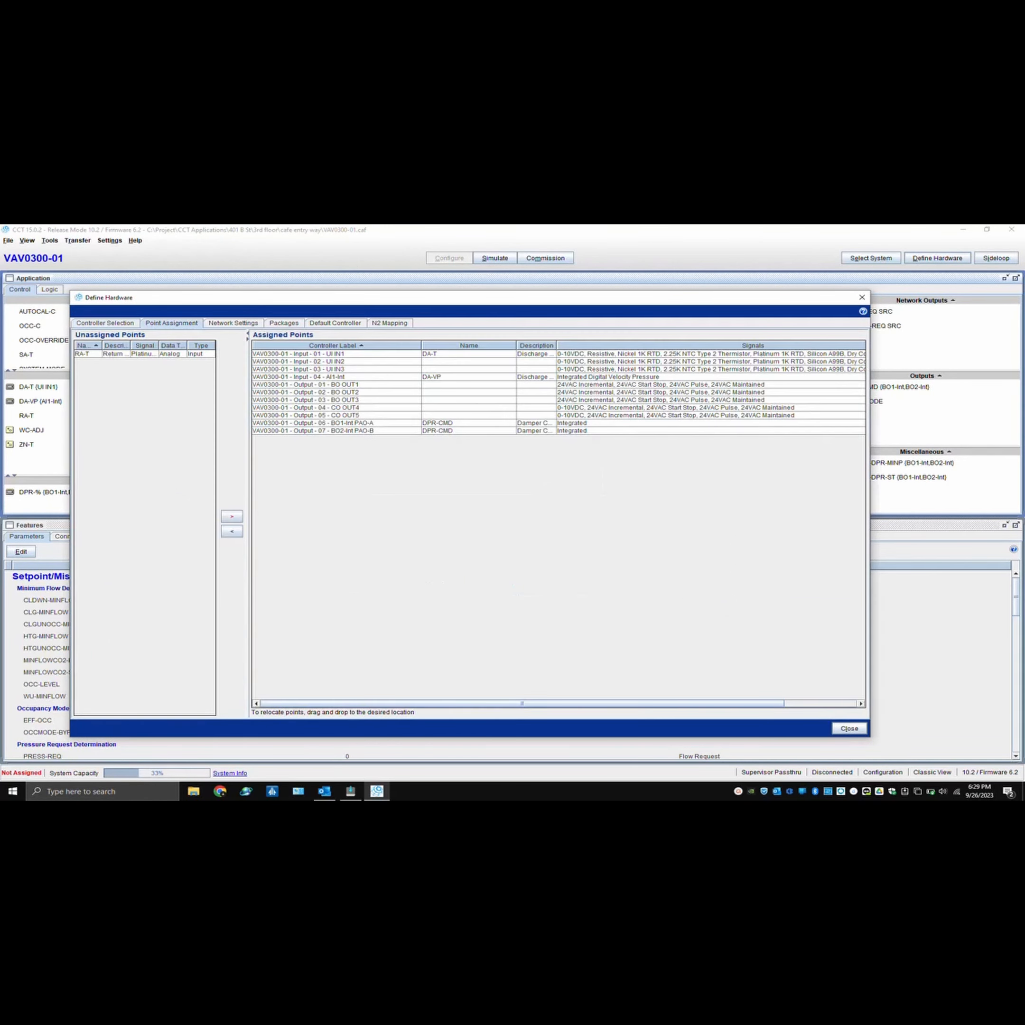
{"action": "left_click", "coordinate": [144, 354]}
{"action": "left_click", "coordinate": [232, 516]}
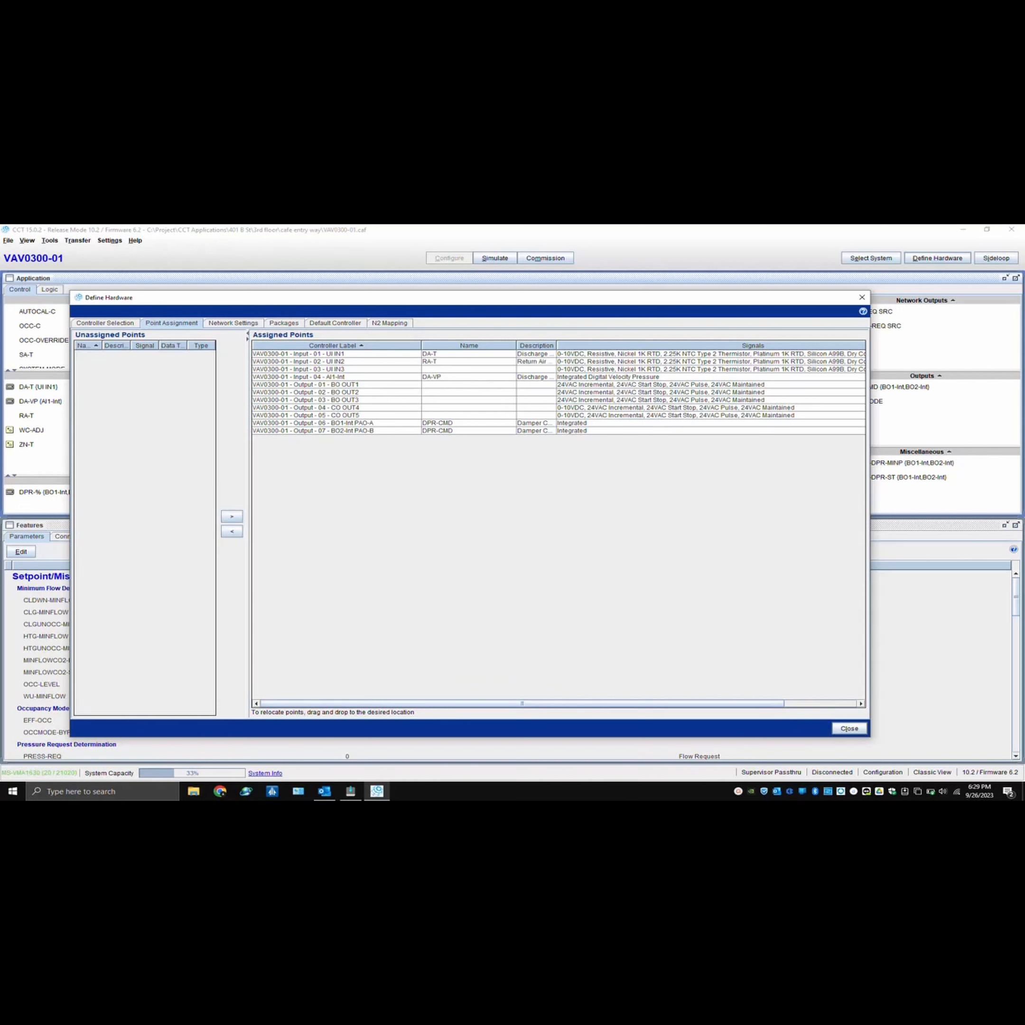
{"action": "left_click", "coordinate": [452, 361]}
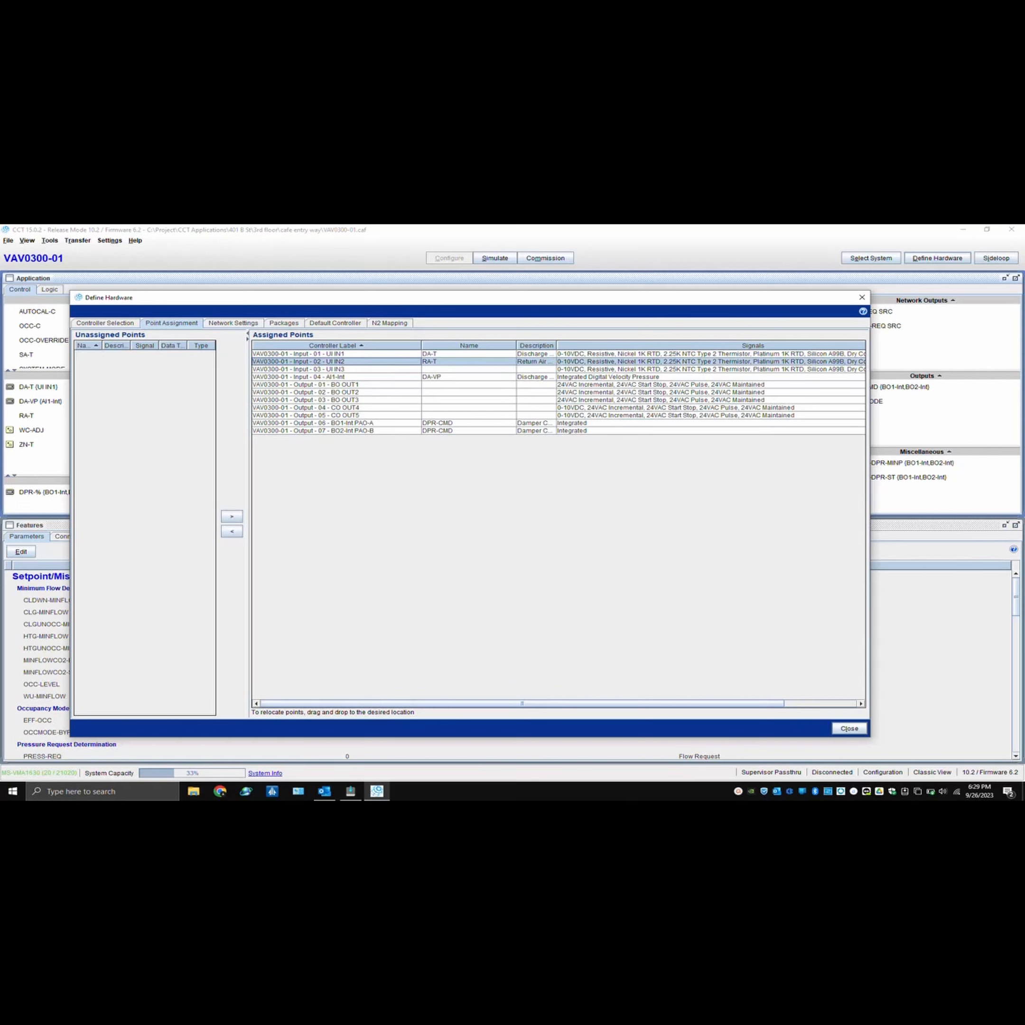
{"action": "left_click", "coordinate": [849, 728]}
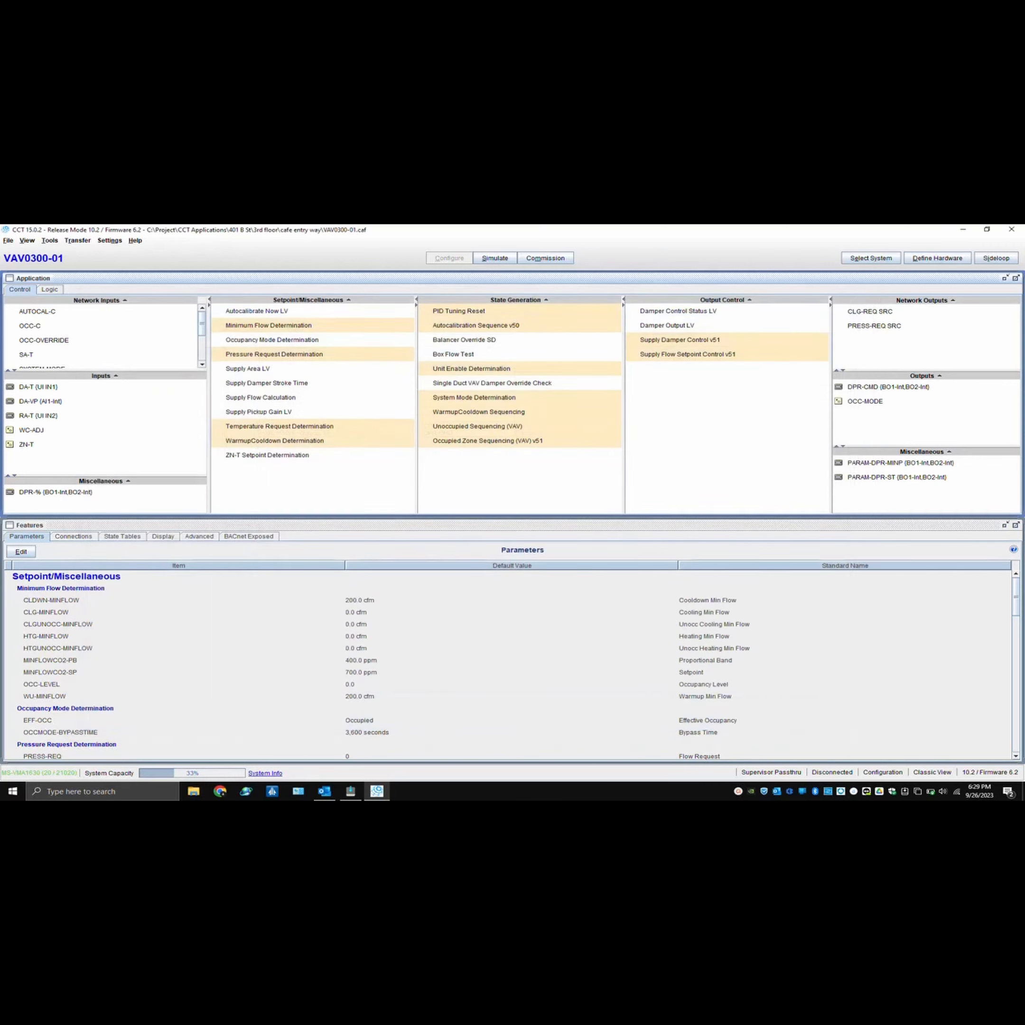
Break the ZN-T connection to the Process Variable of Supply Flow Setpoint Control v51 and connect RA-T output O1 instead.
{"action": "left_click", "coordinate": [38, 416]}
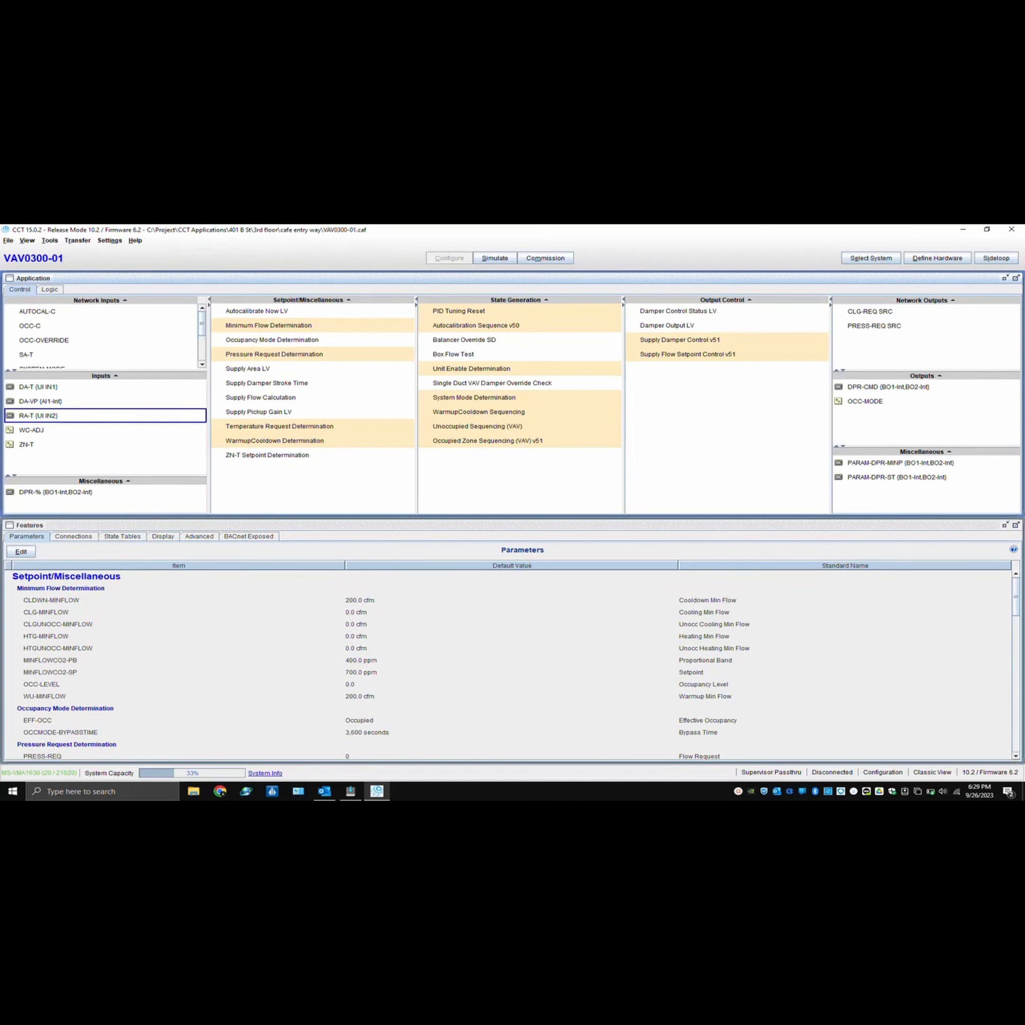
{"action": "left_click", "coordinate": [65, 446]}
{"action": "left_click", "coordinate": [73, 537]}
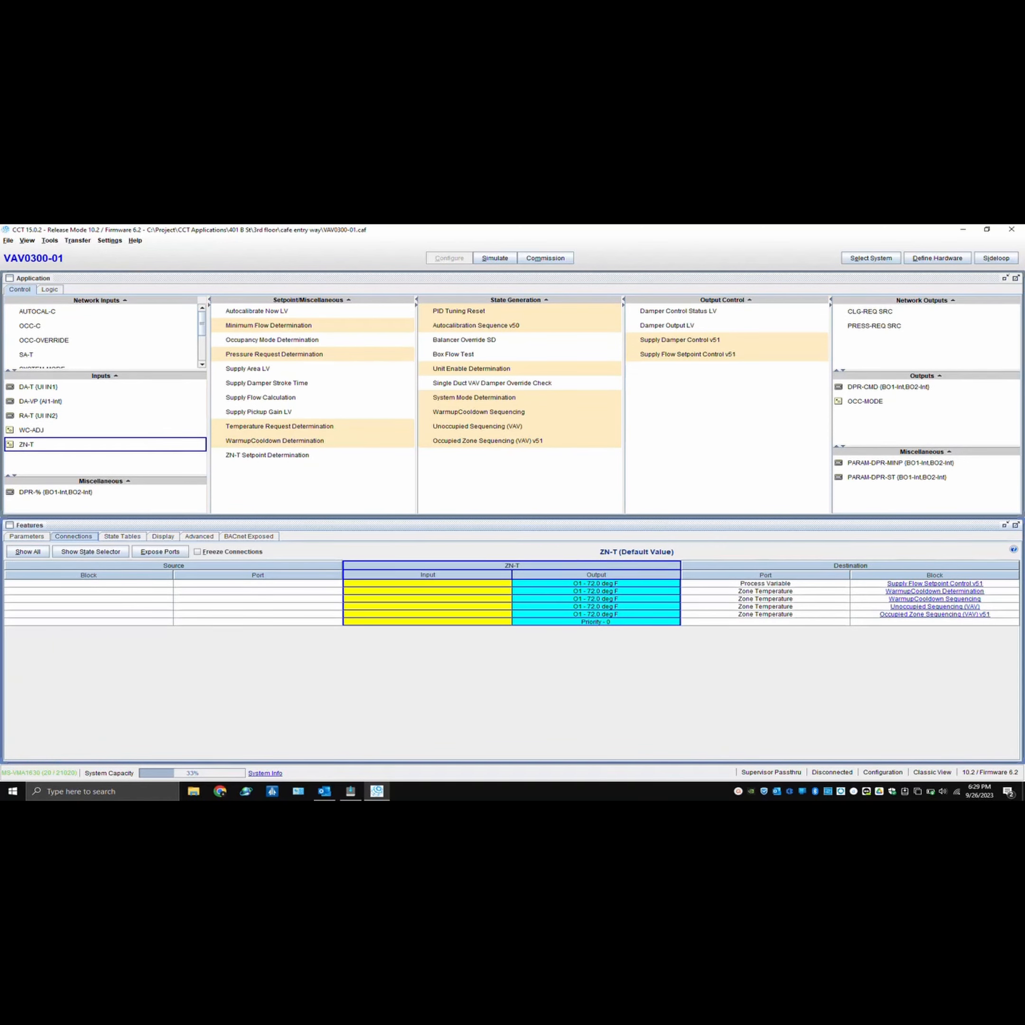
{"action": "left_click", "coordinate": [934, 584]}
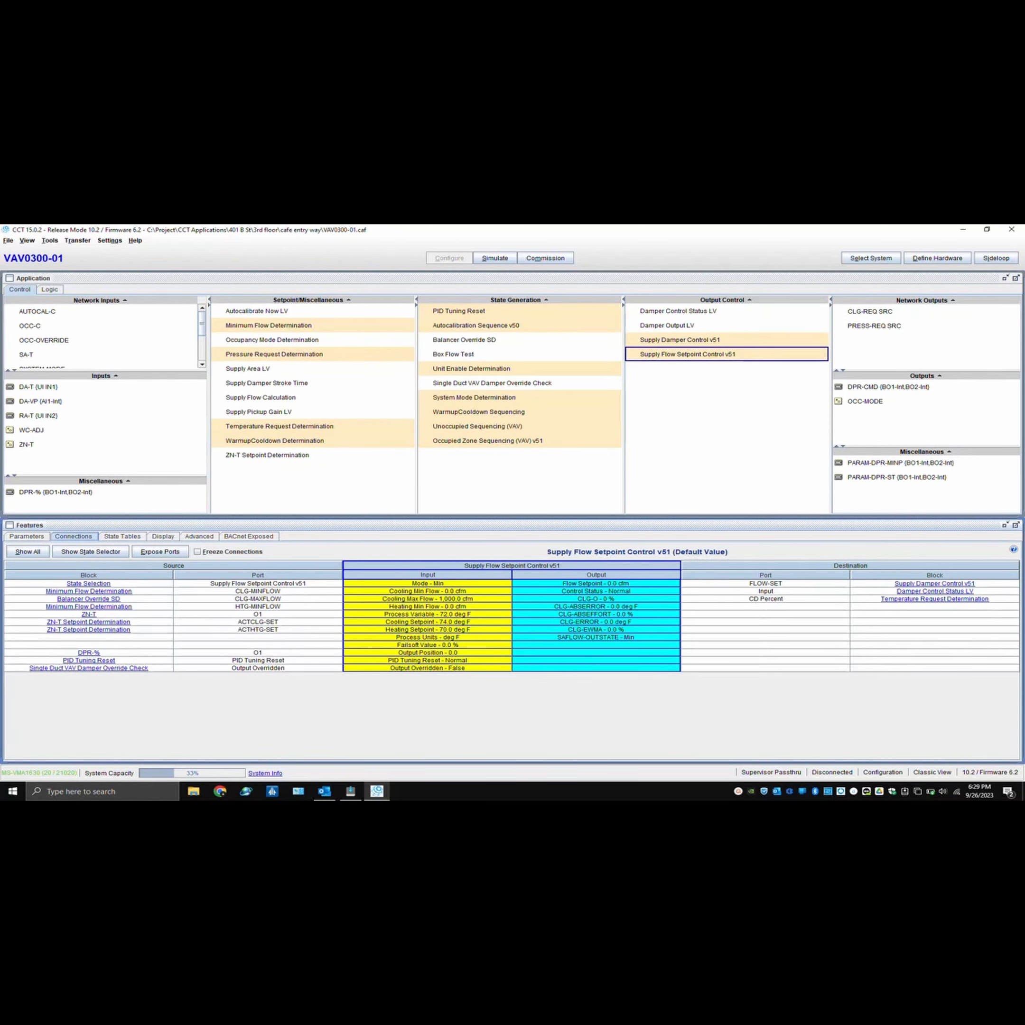
{"action": "right_click", "coordinate": [374, 615]}
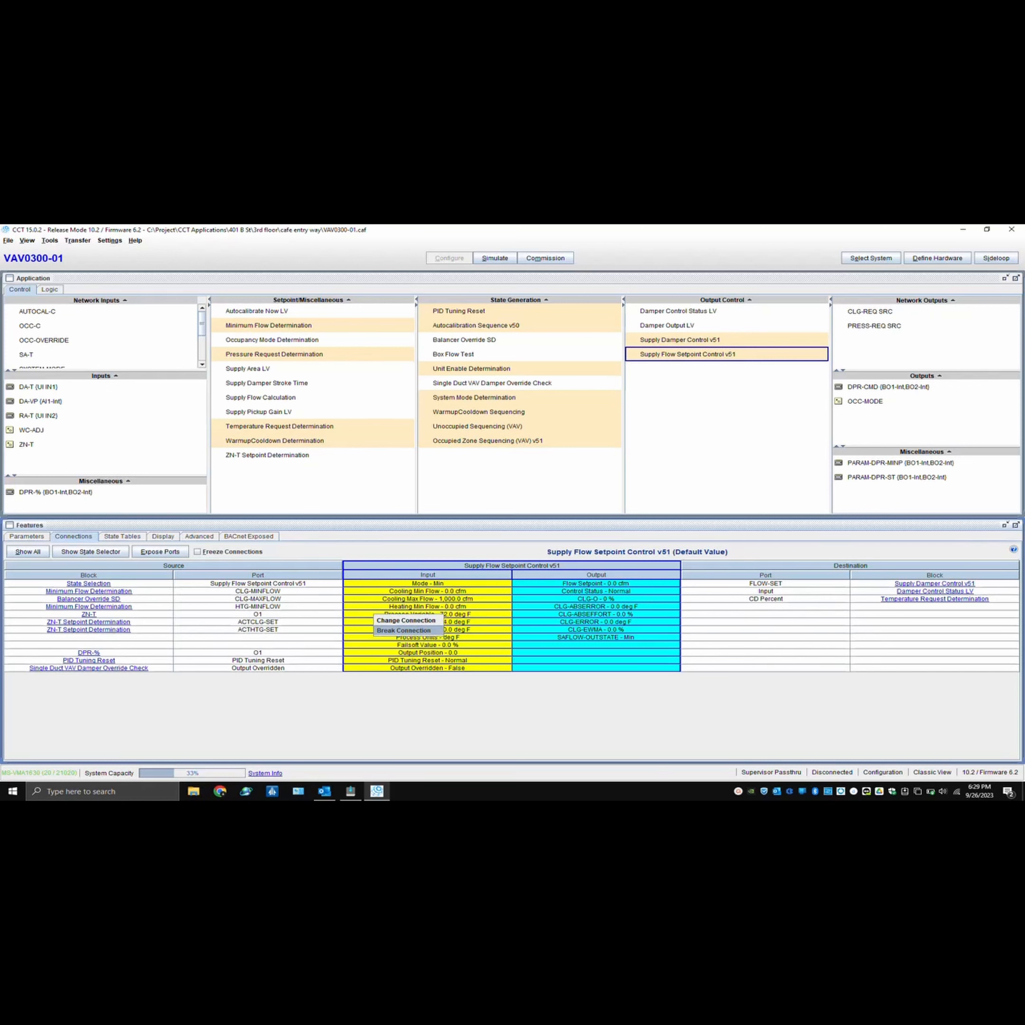
{"action": "left_click", "coordinate": [404, 630]}
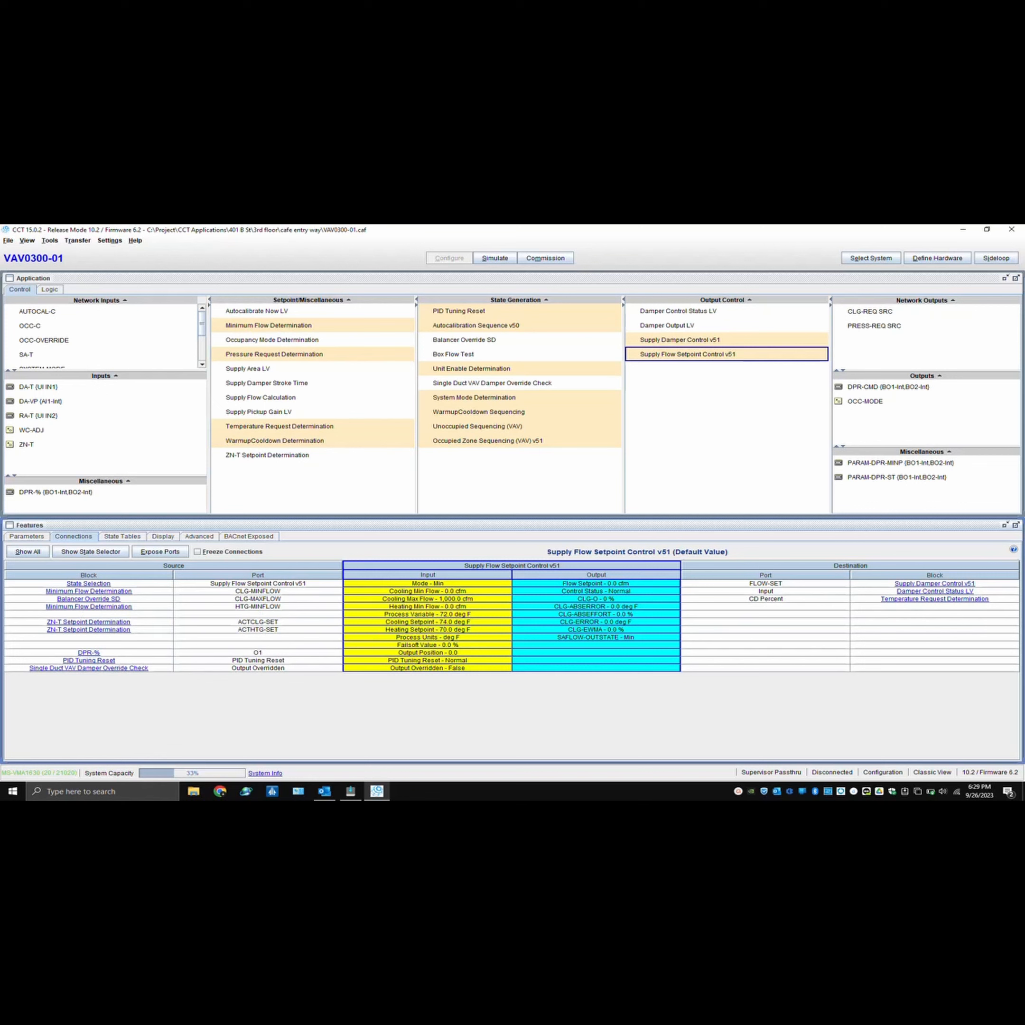
{"action": "right_click", "coordinate": [398, 614]}
{"action": "left_click", "coordinate": [428, 621]}
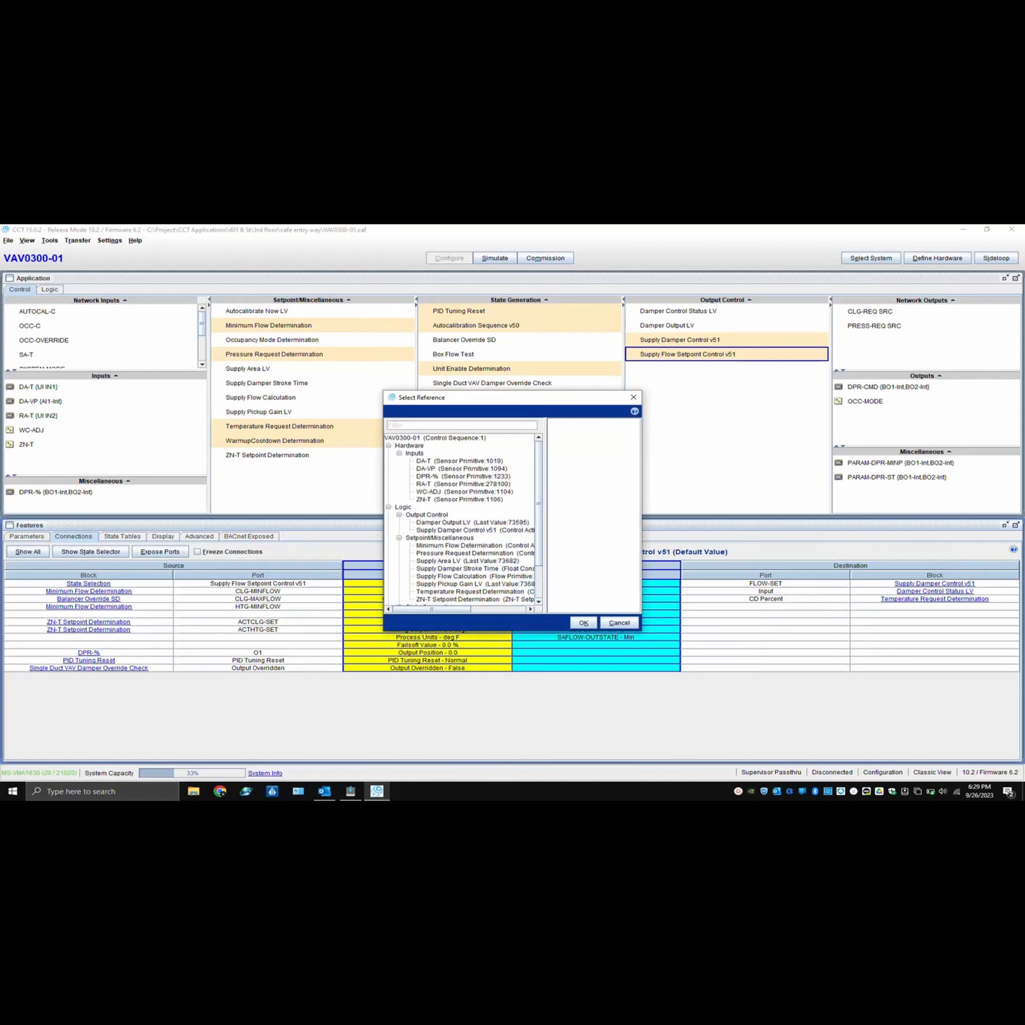
{"action": "left_click", "coordinate": [463, 484]}
{"action": "left_click", "coordinate": [584, 623]}
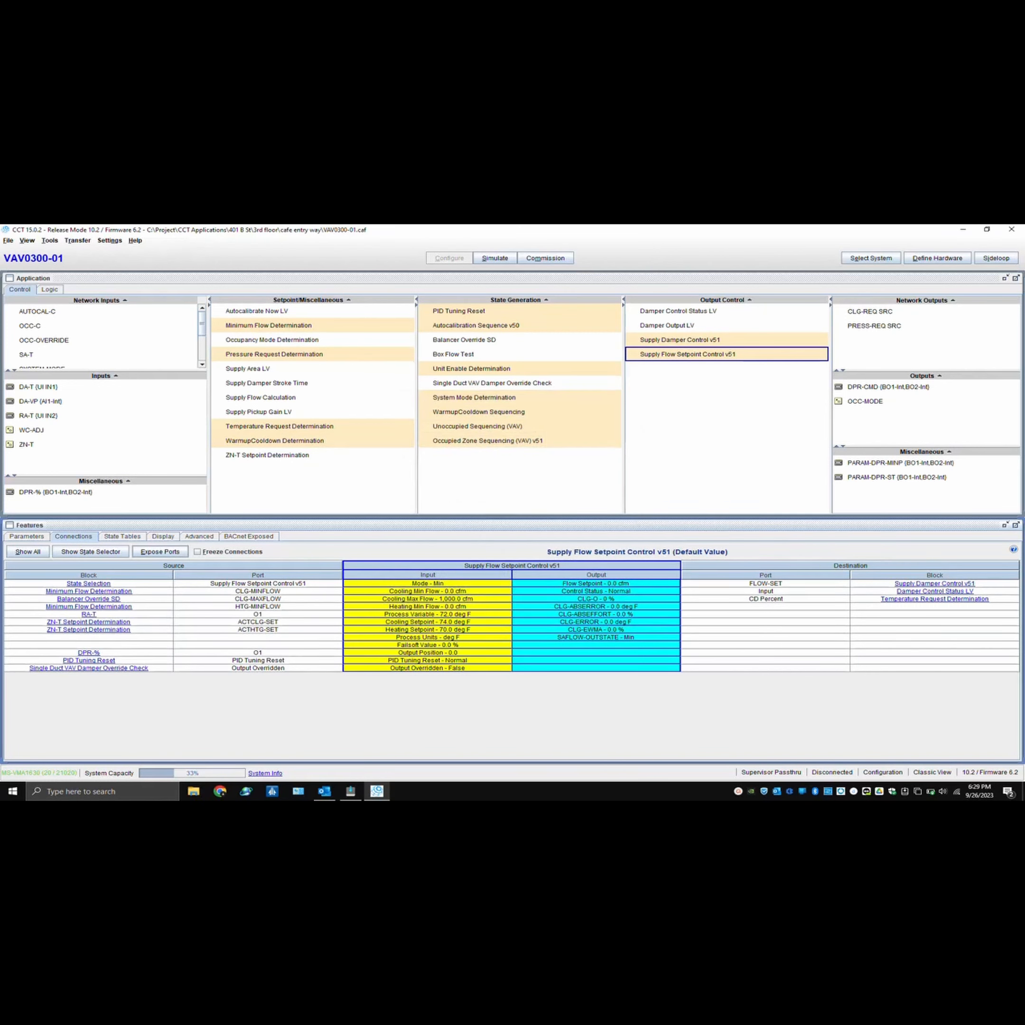
Change the Zone Temperature source of WarmupCooldown Determination from ZN-T to RA-T output O1.
{"action": "left_click", "coordinate": [33, 444]}
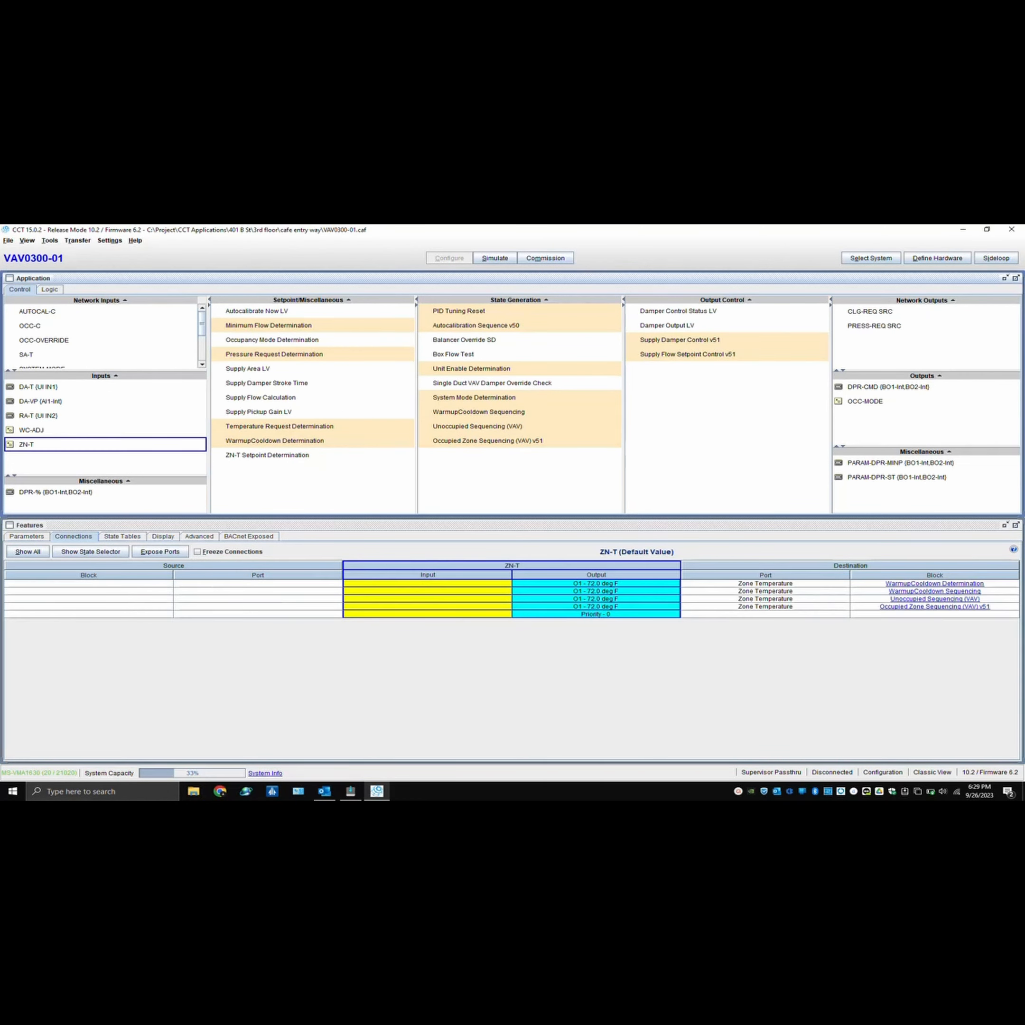
{"action": "left_click", "coordinate": [934, 583]}
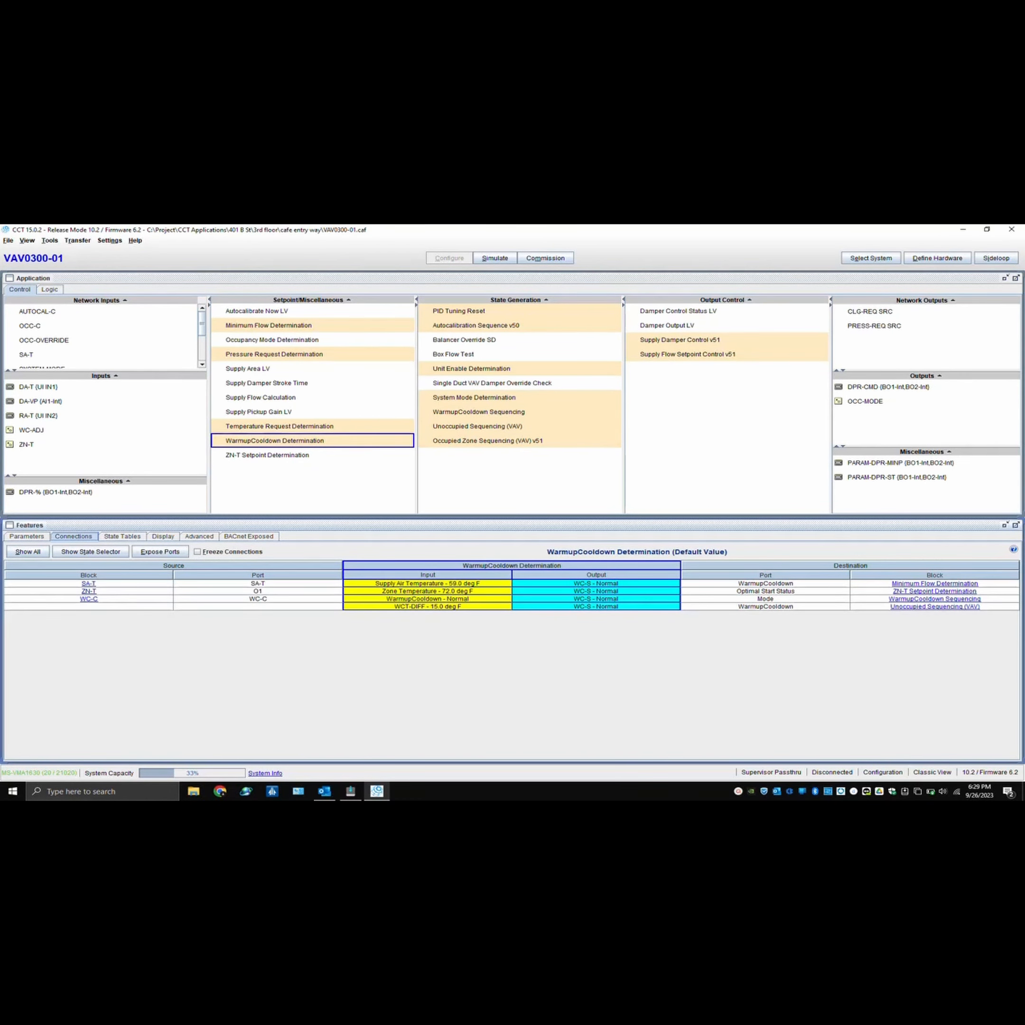
{"action": "right_click", "coordinate": [388, 590]}
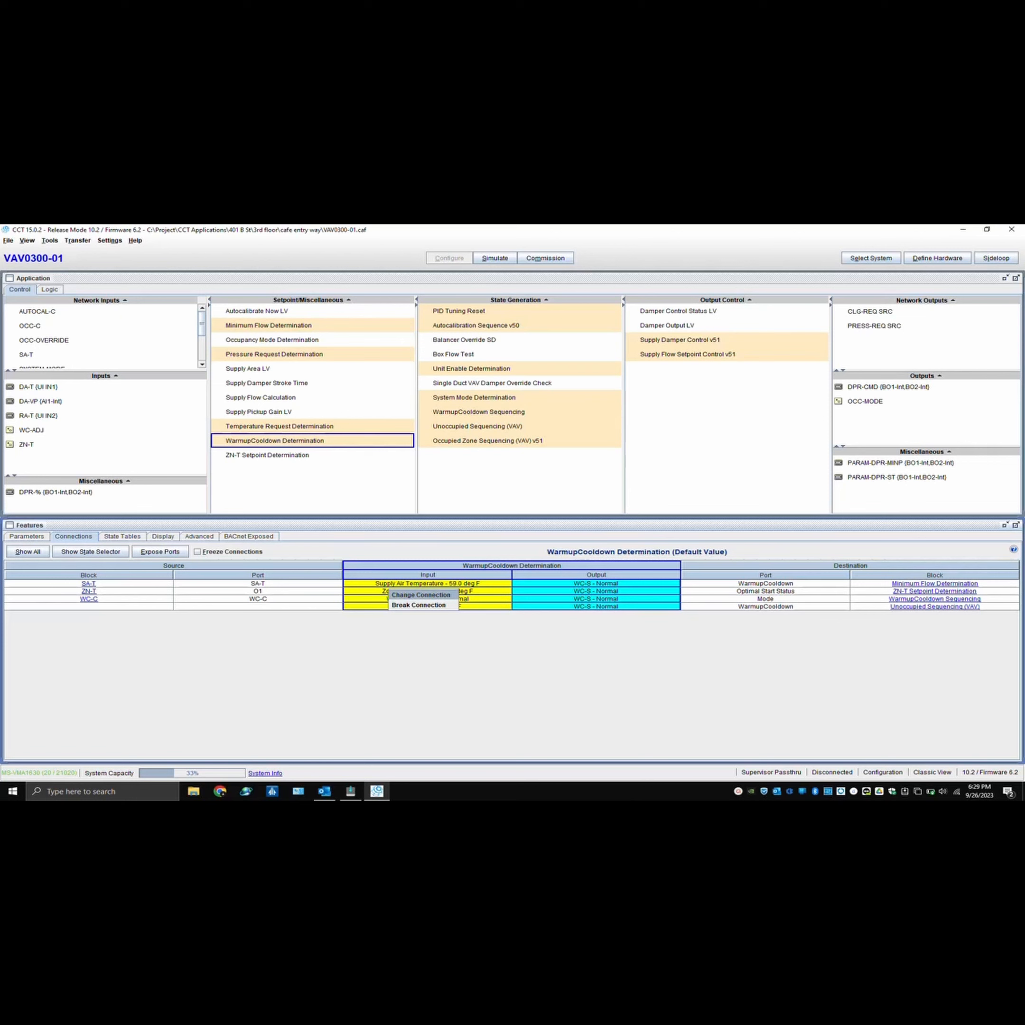
{"action": "left_click", "coordinate": [421, 594]}
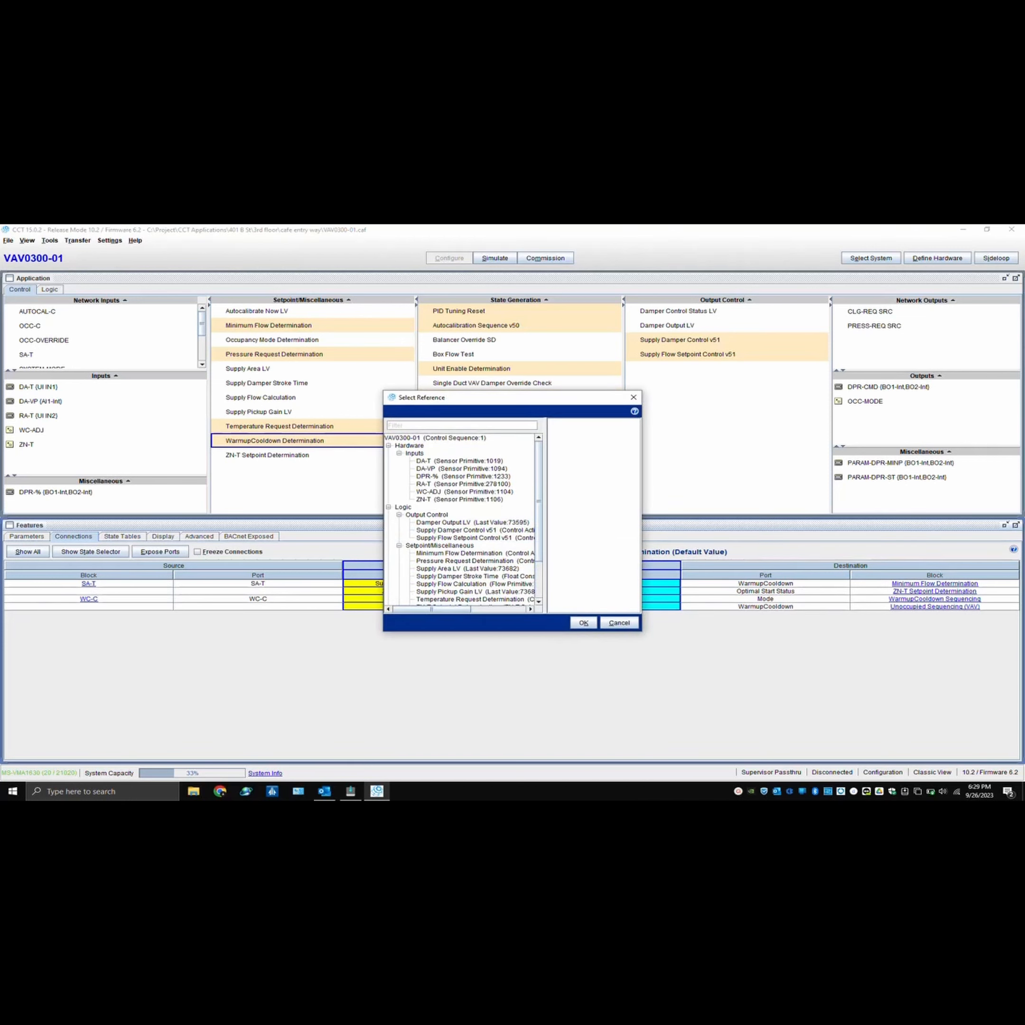
{"action": "left_click", "coordinate": [463, 484]}
{"action": "left_click", "coordinate": [584, 622]}
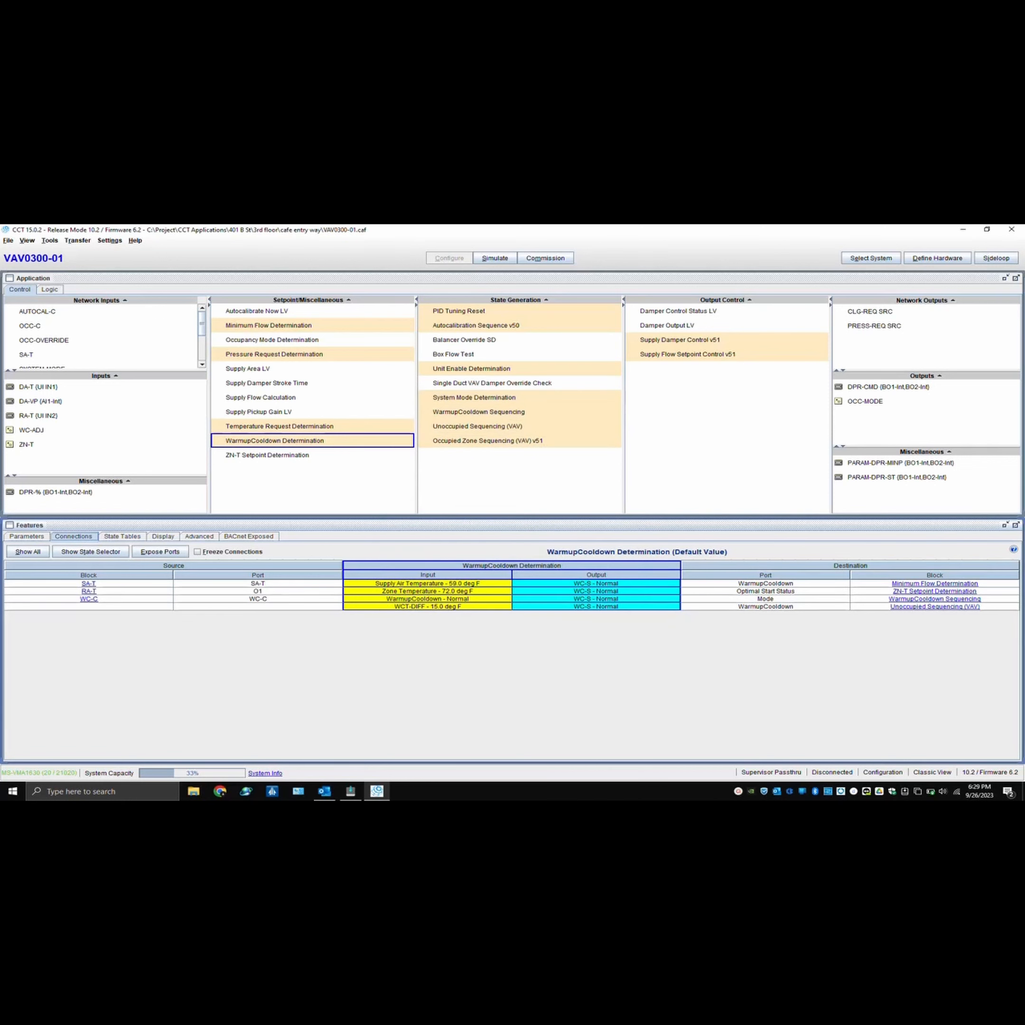
Change the Zone Temperature source of WarmupCooldown Sequencing from ZN-T to RA-T output O1.
{"action": "left_click", "coordinate": [27, 445]}
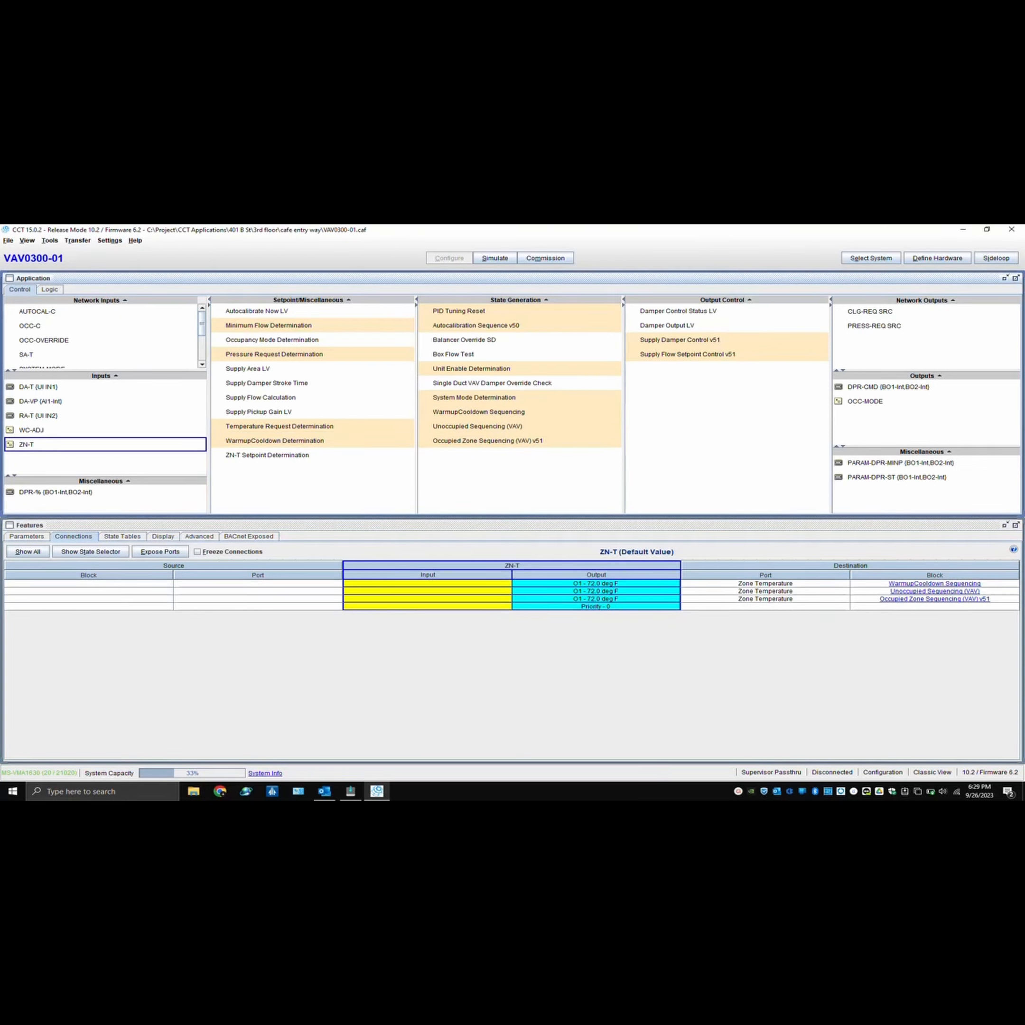
{"action": "left_click", "coordinate": [934, 584]}
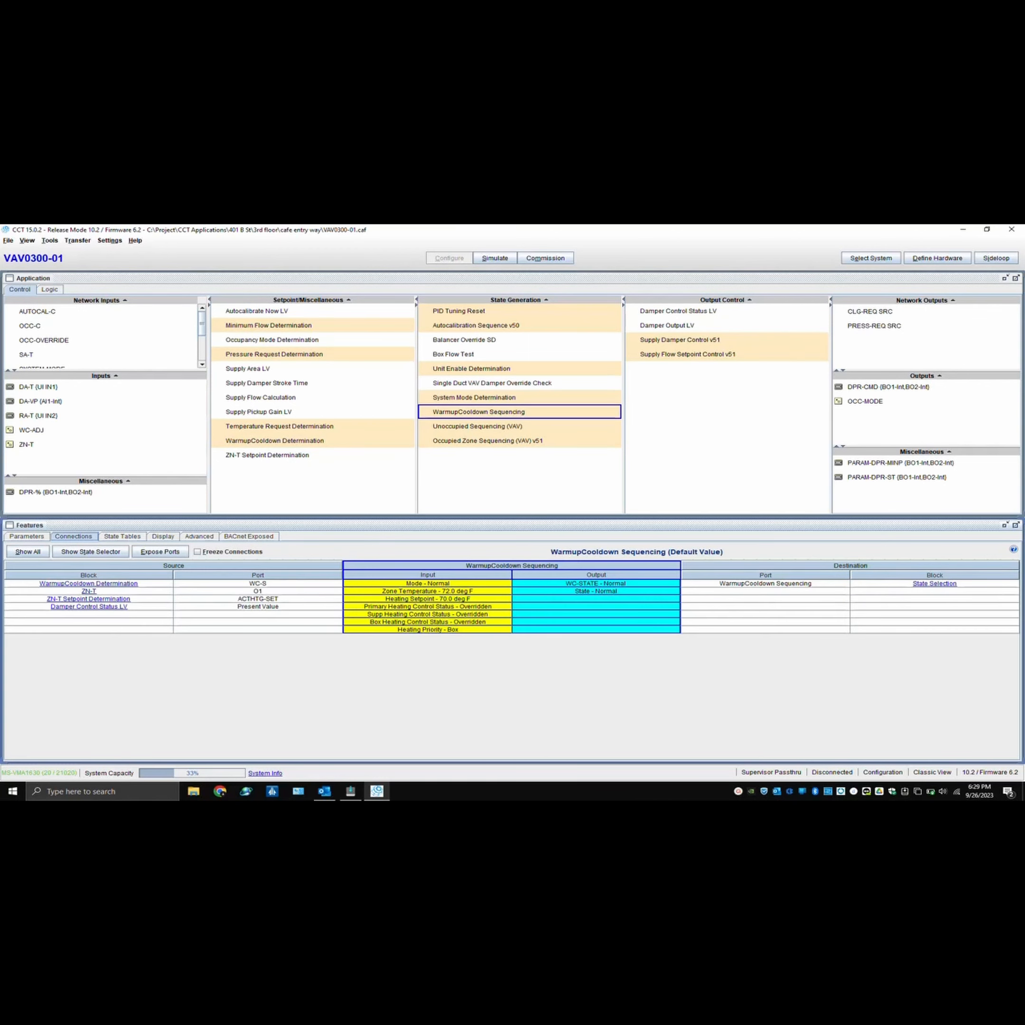
{"action": "right_click", "coordinate": [397, 591]}
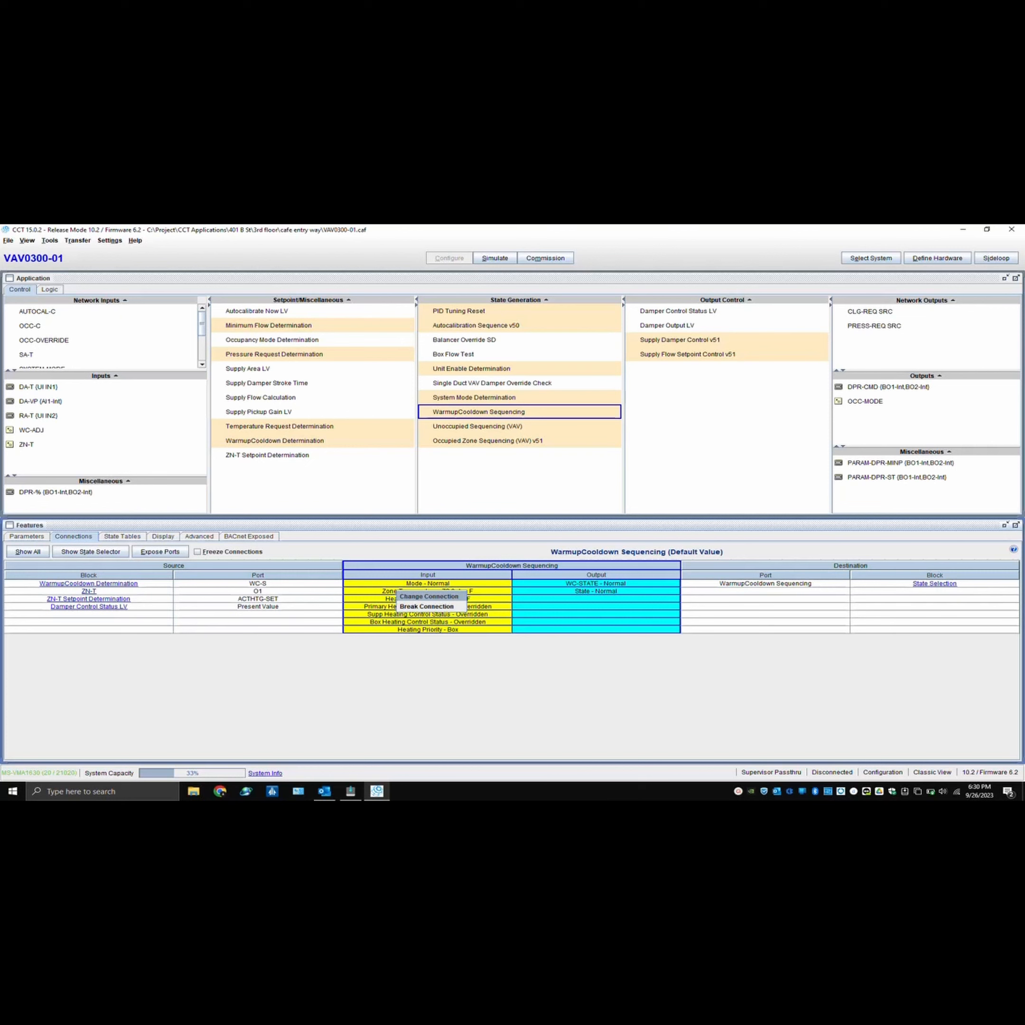
{"action": "left_click", "coordinate": [429, 596]}
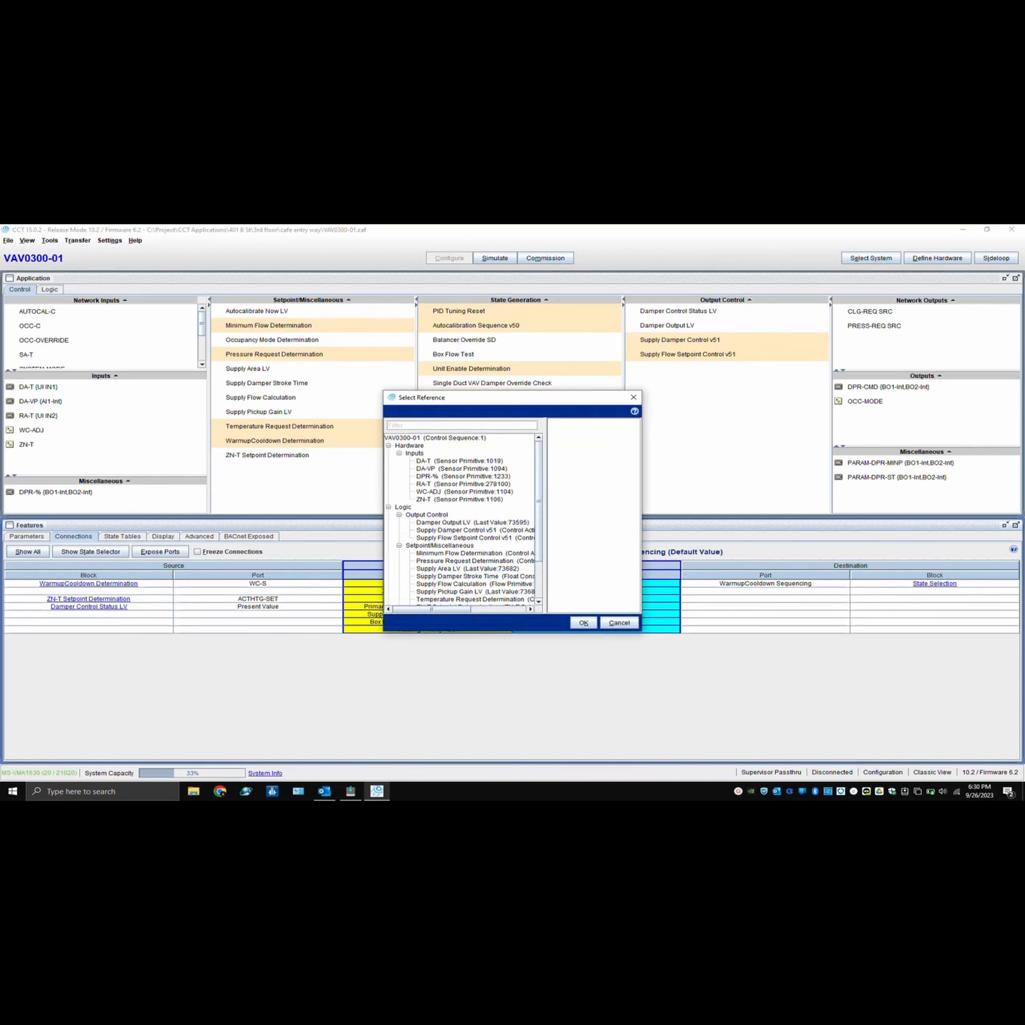
{"action": "left_click", "coordinate": [463, 484]}
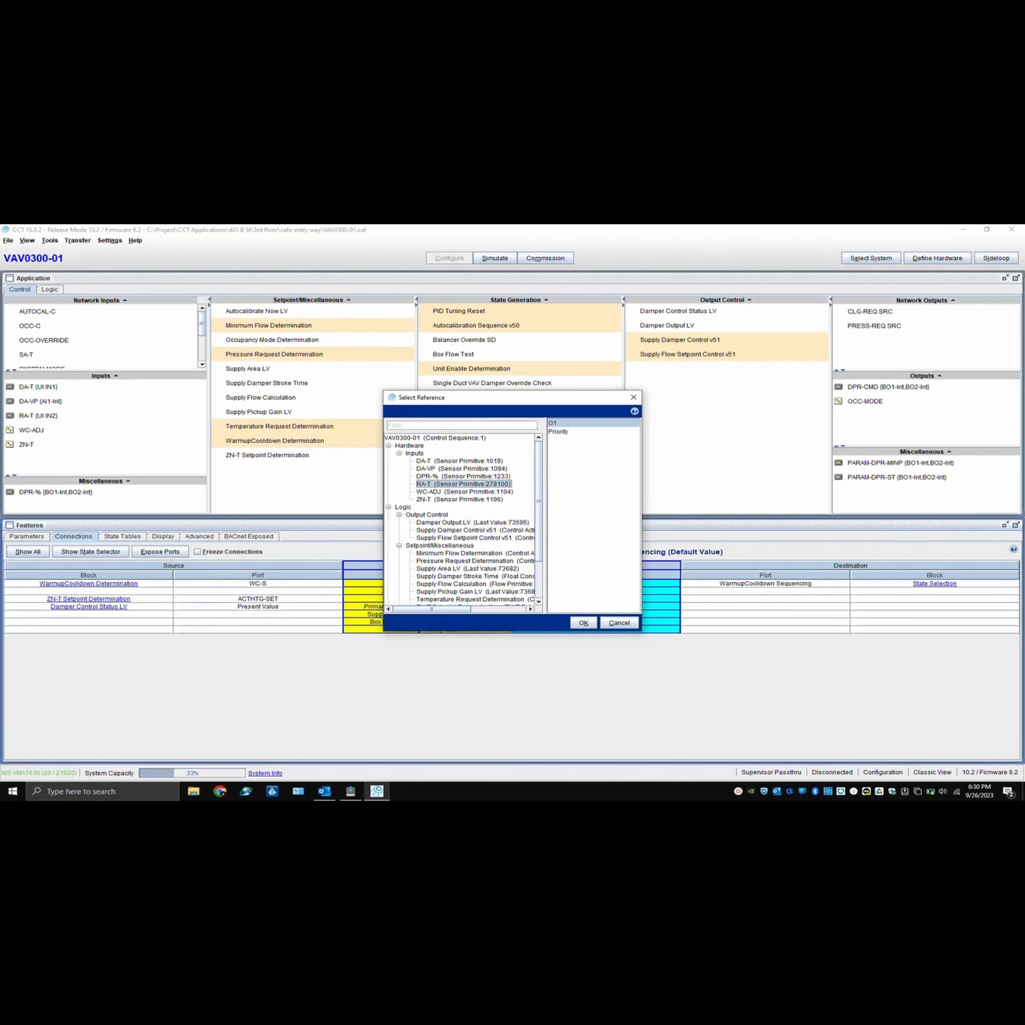
{"action": "left_click", "coordinate": [584, 622]}
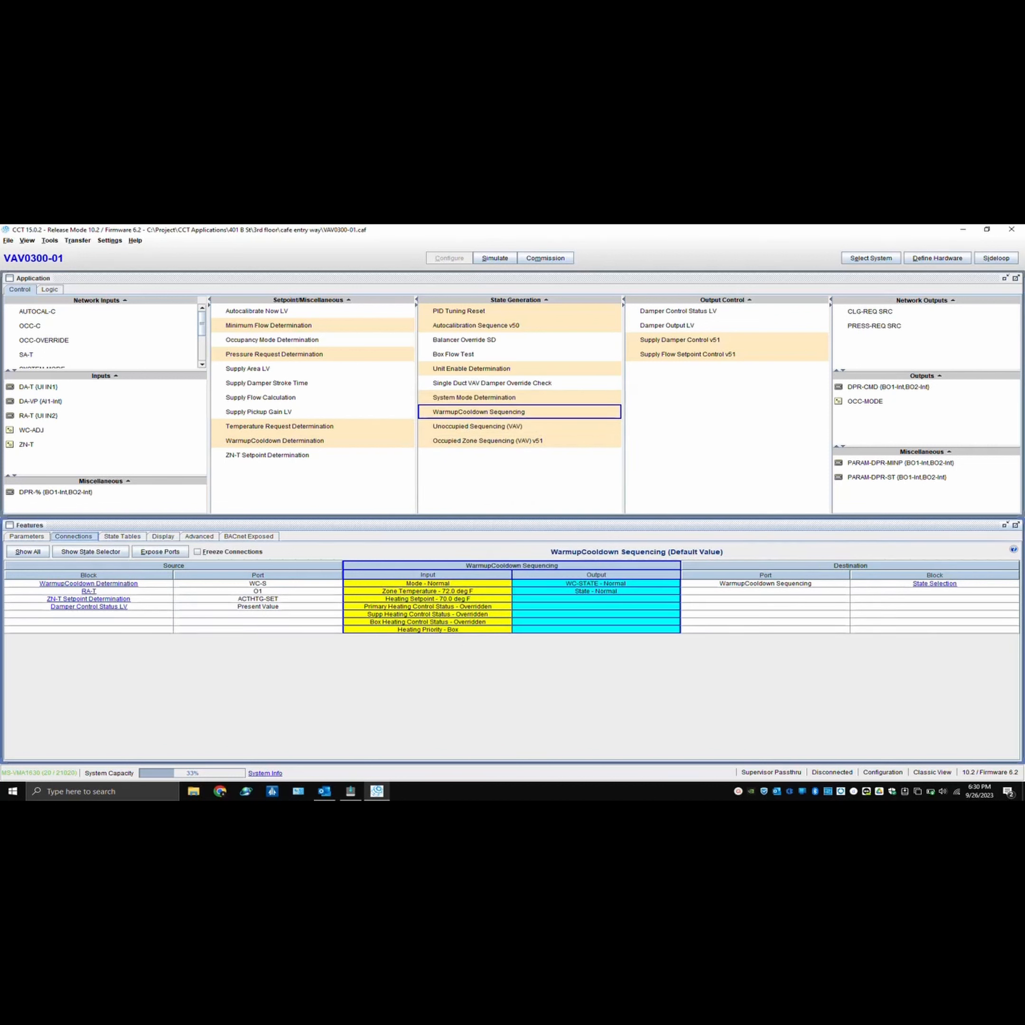
Change the Zone Temperature source of Unoccupied Sequencing (VAV) from ZN-T to RA-T output O1.
{"action": "left_click", "coordinate": [27, 444]}
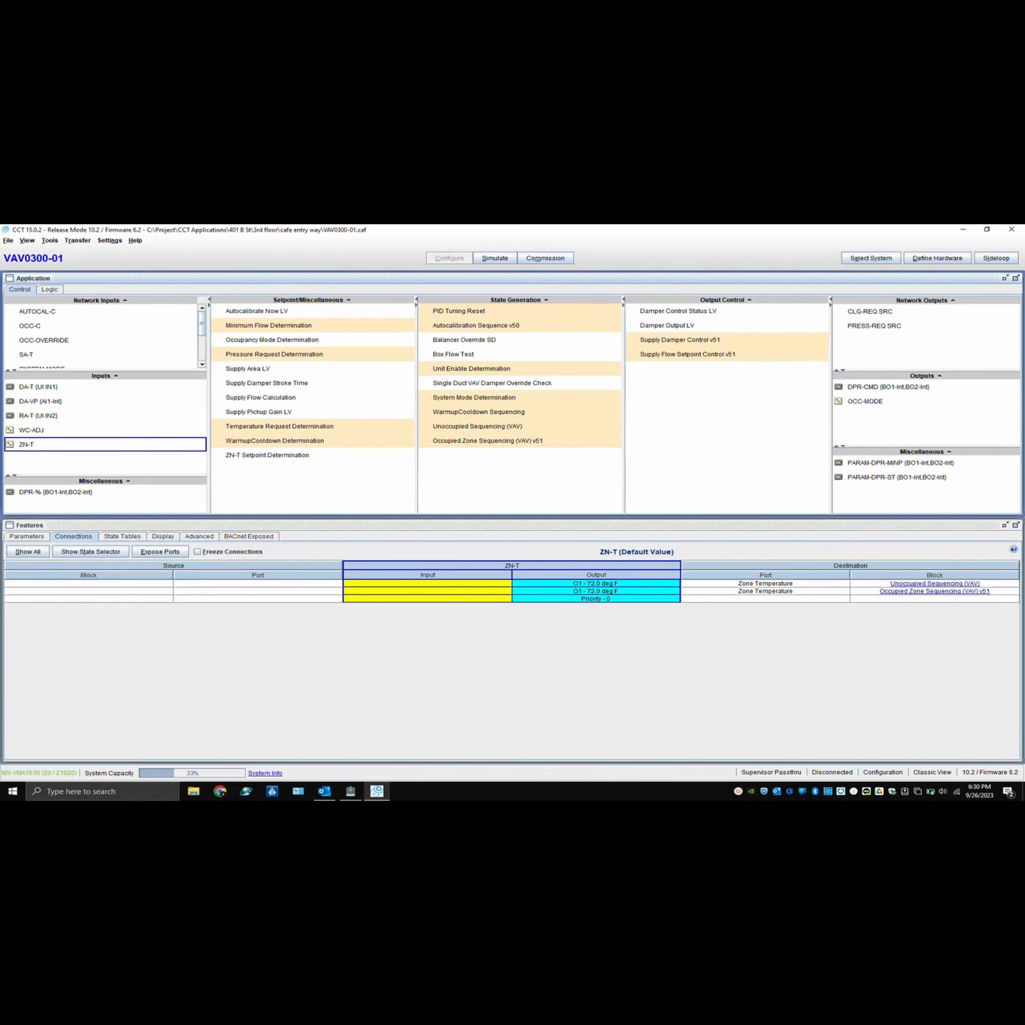
{"action": "left_click", "coordinate": [935, 583]}
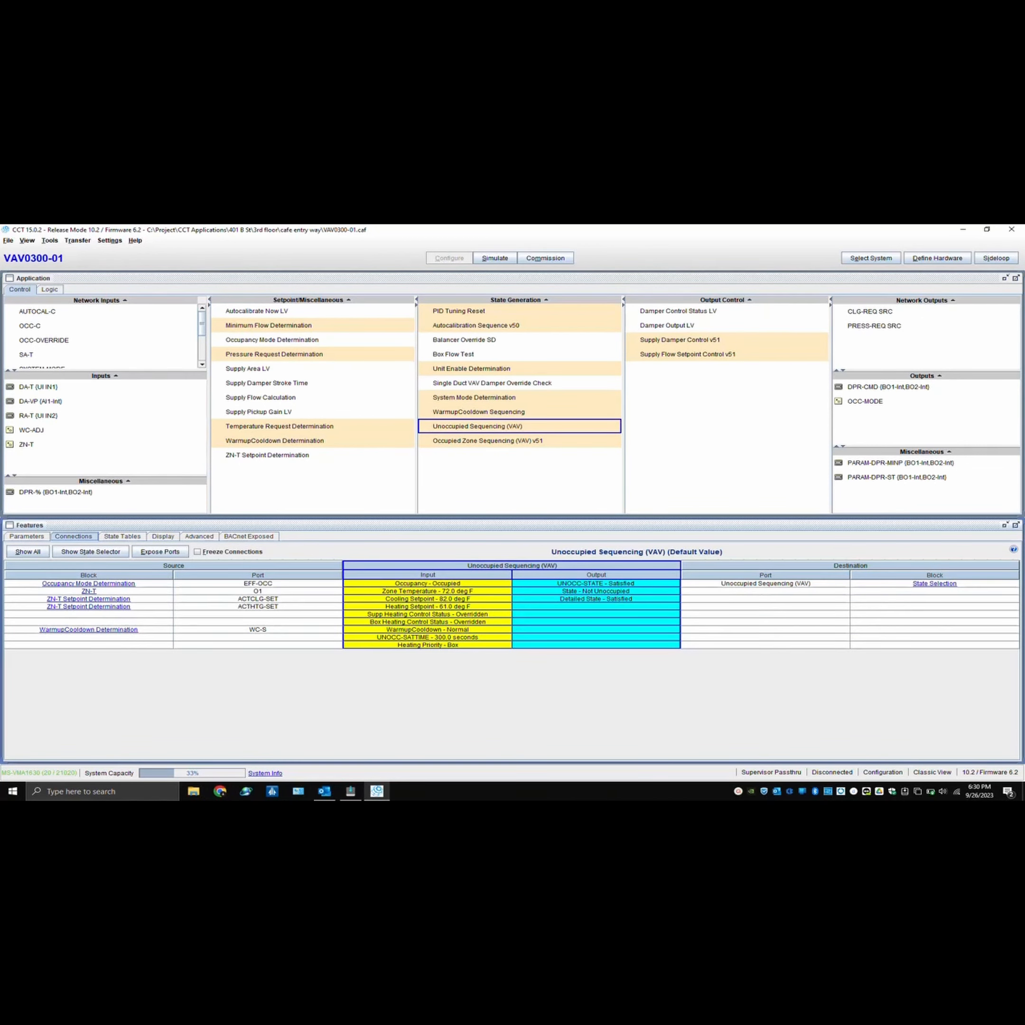
{"action": "right_click", "coordinate": [369, 590]}
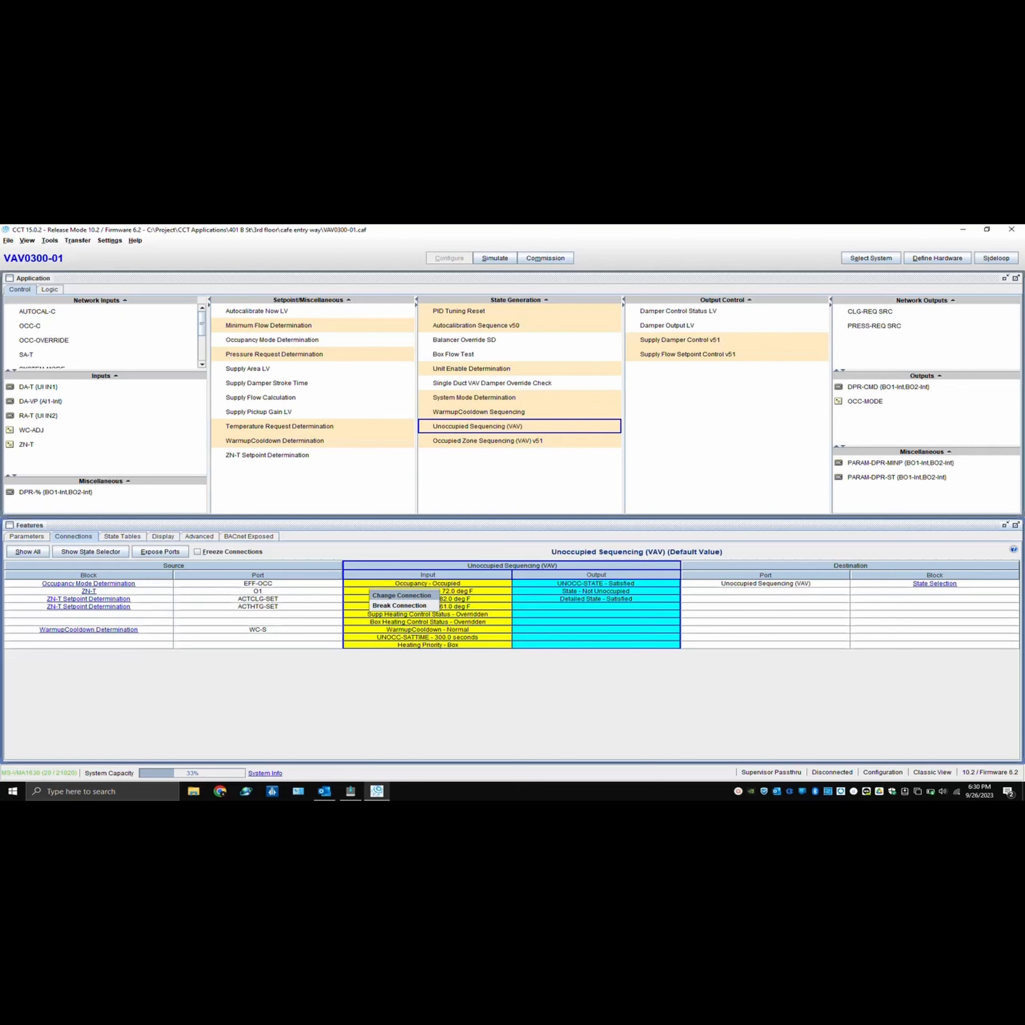
{"action": "left_click", "coordinate": [401, 595]}
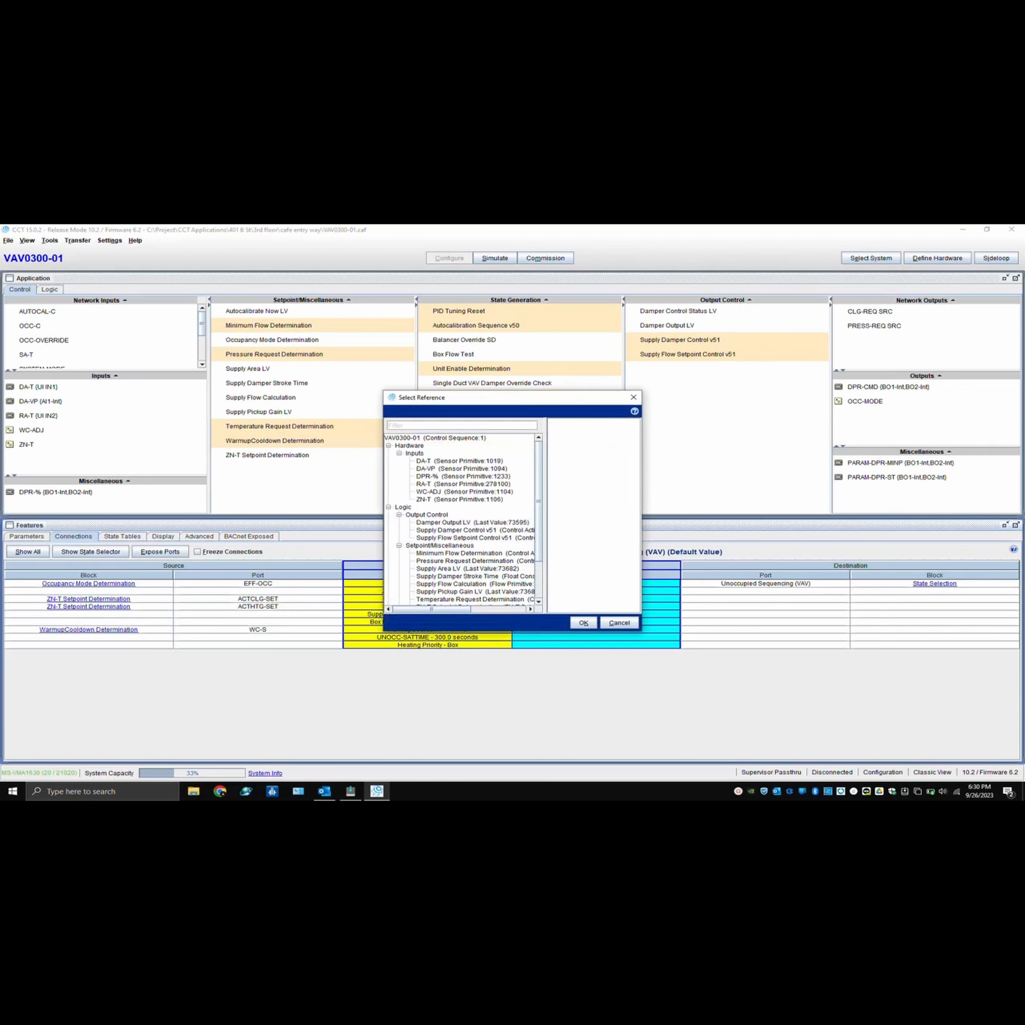
{"action": "left_click", "coordinate": [463, 484]}
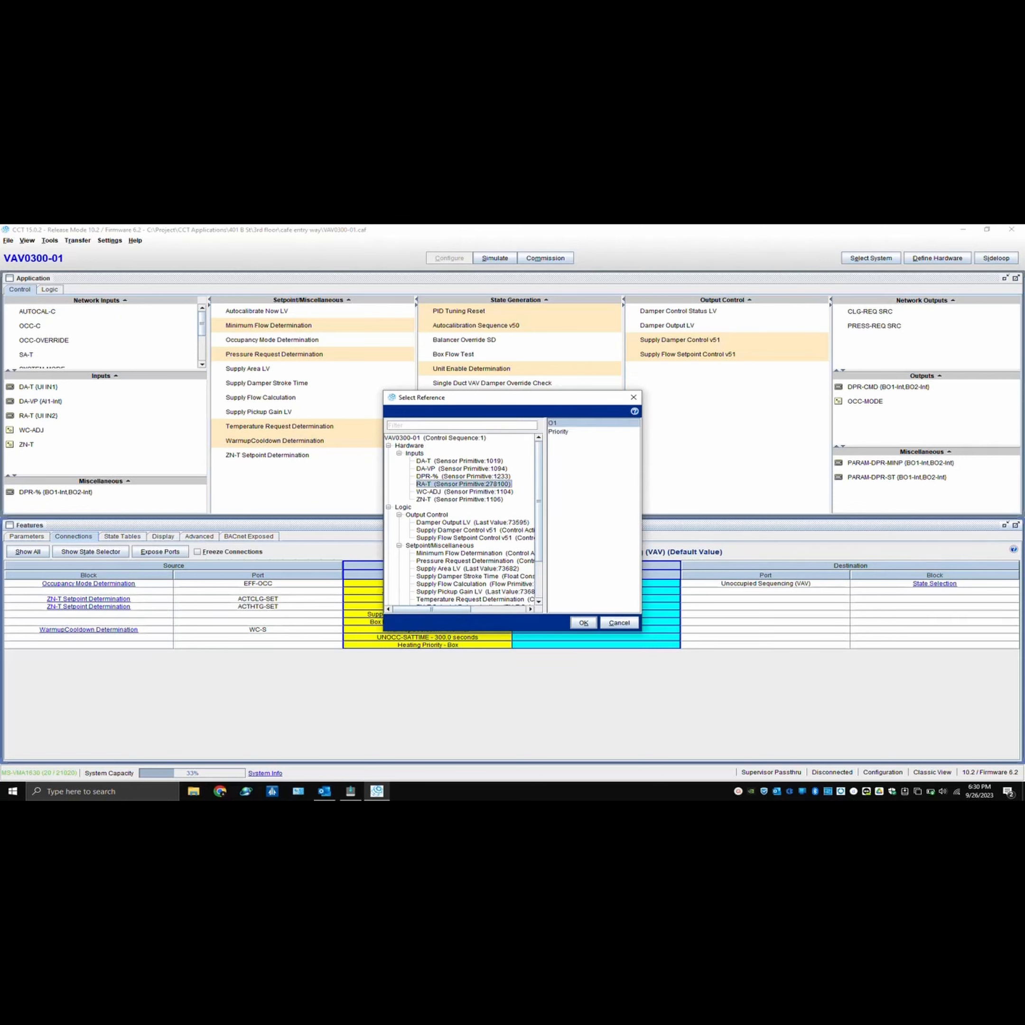
{"action": "left_click", "coordinate": [583, 623]}
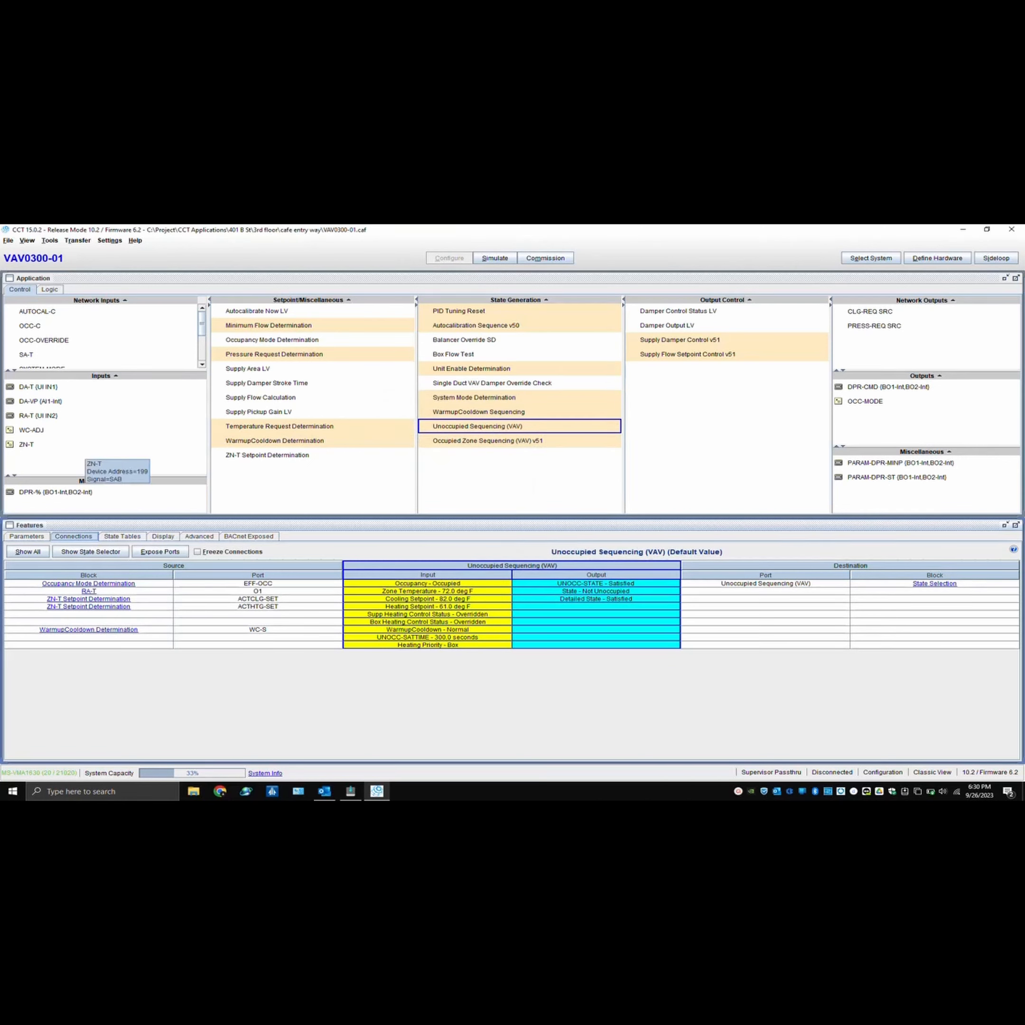
Change the Zone Temperature source of Occupied Zone Sequencing (VAV) v51 from ZN-T to RA-T output O1.
{"action": "left_click", "coordinate": [26, 444]}
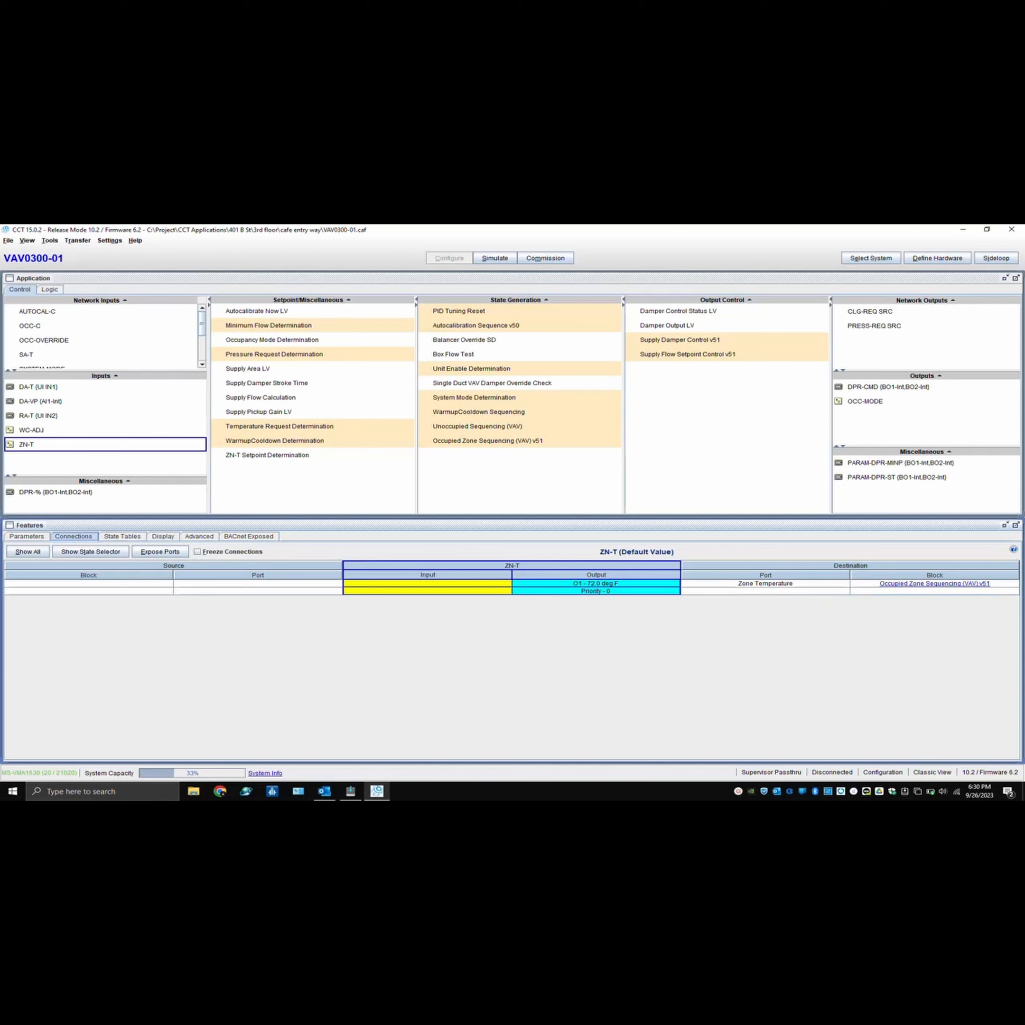
{"action": "left_click", "coordinate": [488, 440]}
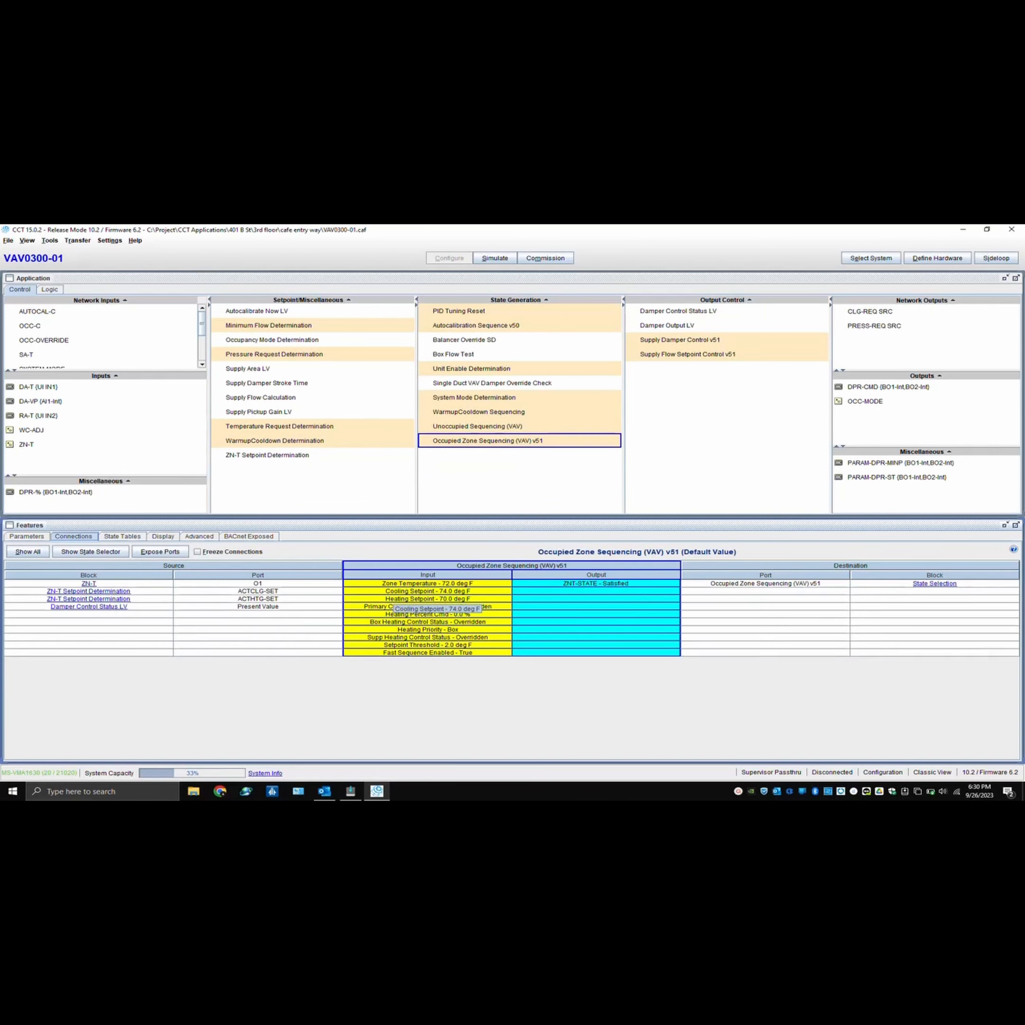
{"action": "right_click", "coordinate": [386, 584]}
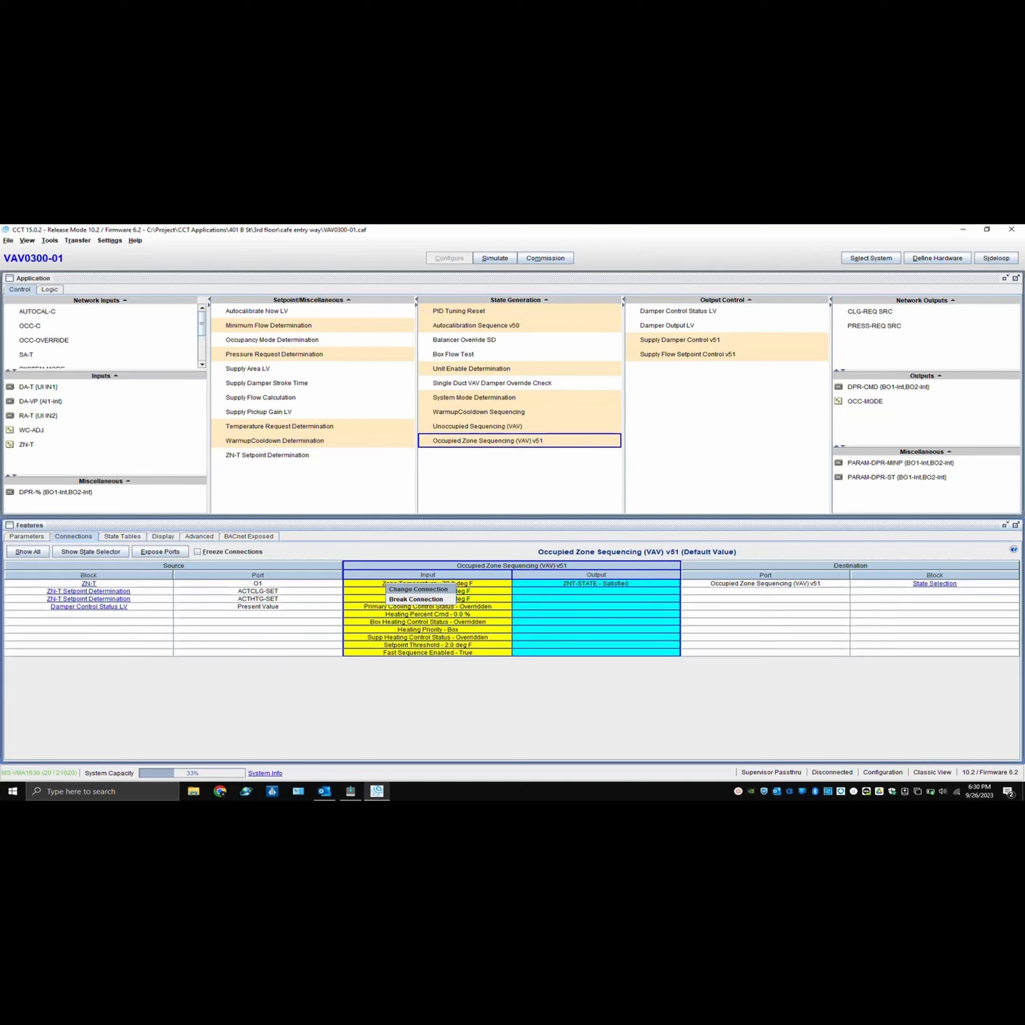
{"action": "left_click", "coordinate": [417, 589]}
{"action": "left_click", "coordinate": [463, 484]}
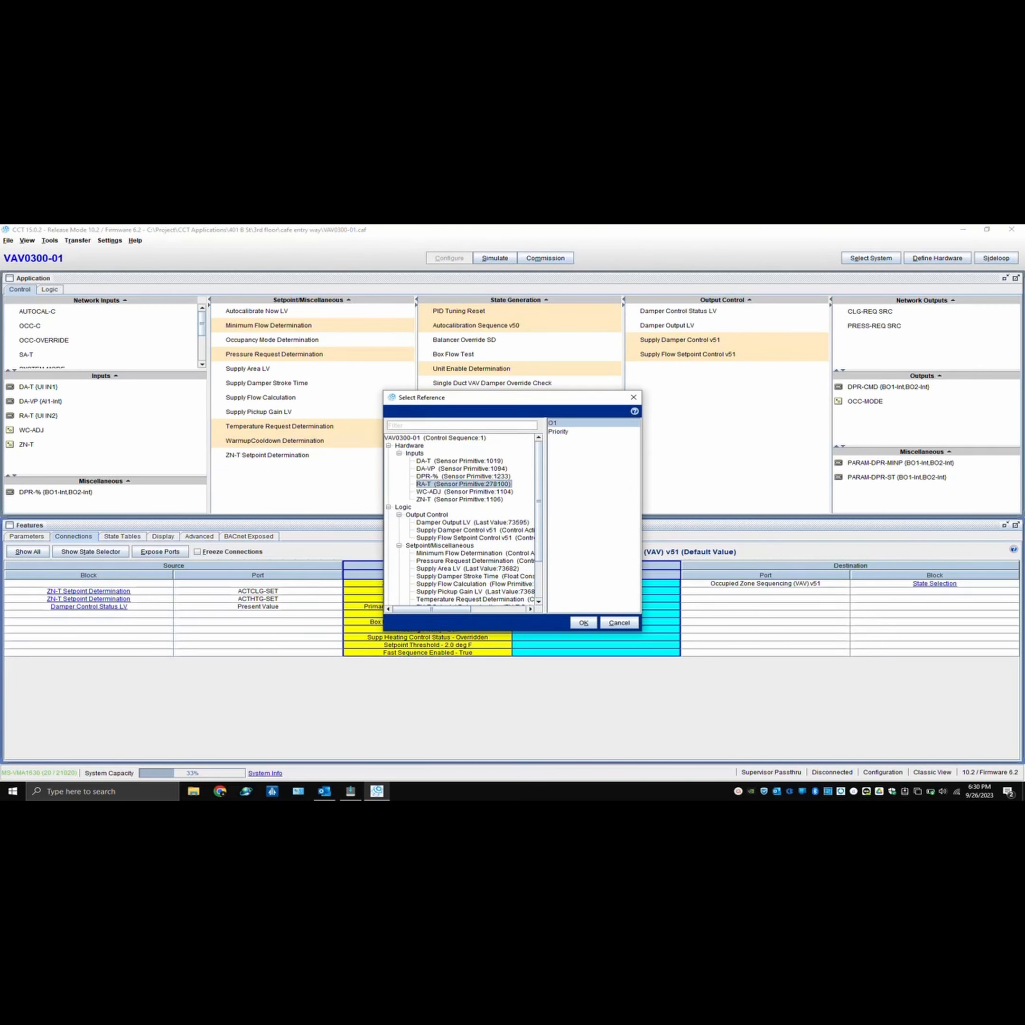
{"action": "left_click", "coordinate": [583, 622]}
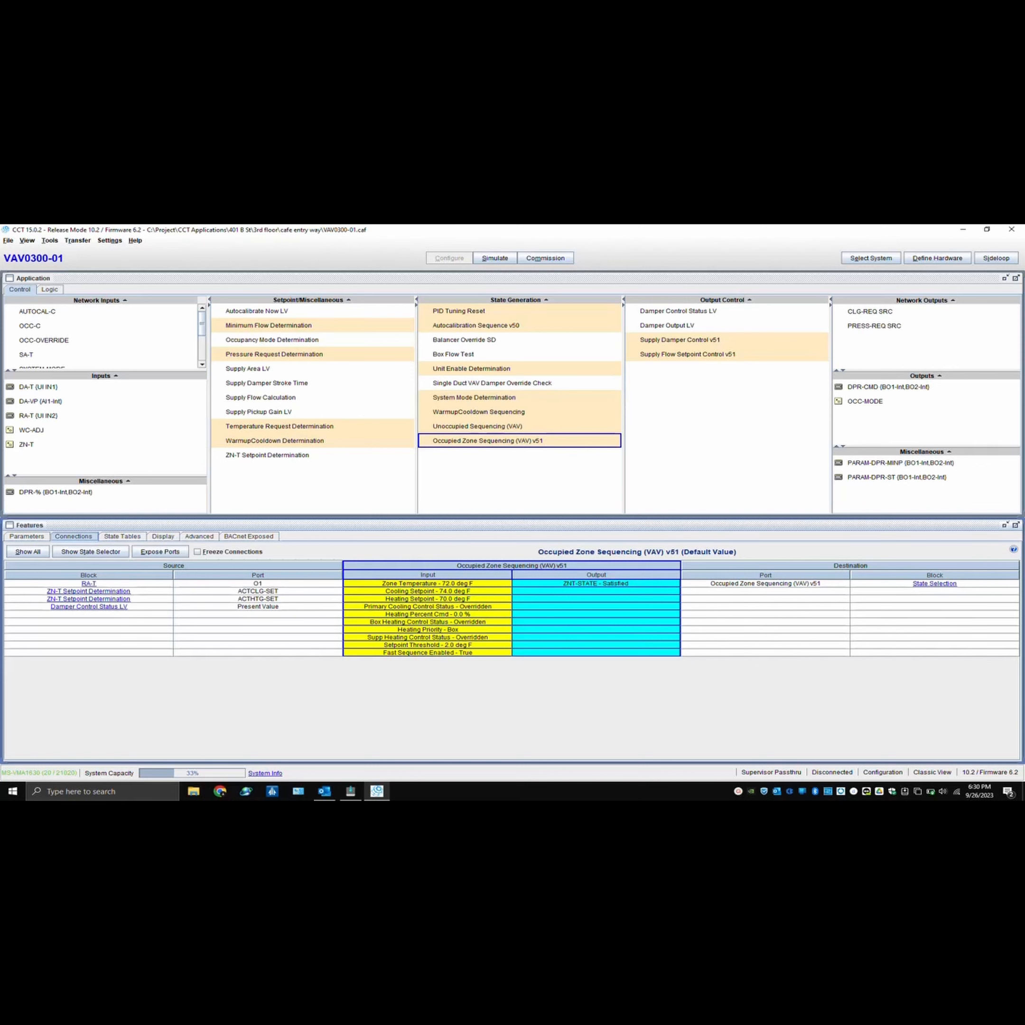
Check ZN-T for leftover connections and delete the Zone NetSensor from the SA bus devices in the hardware definition.
{"action": "left_click", "coordinate": [27, 445]}
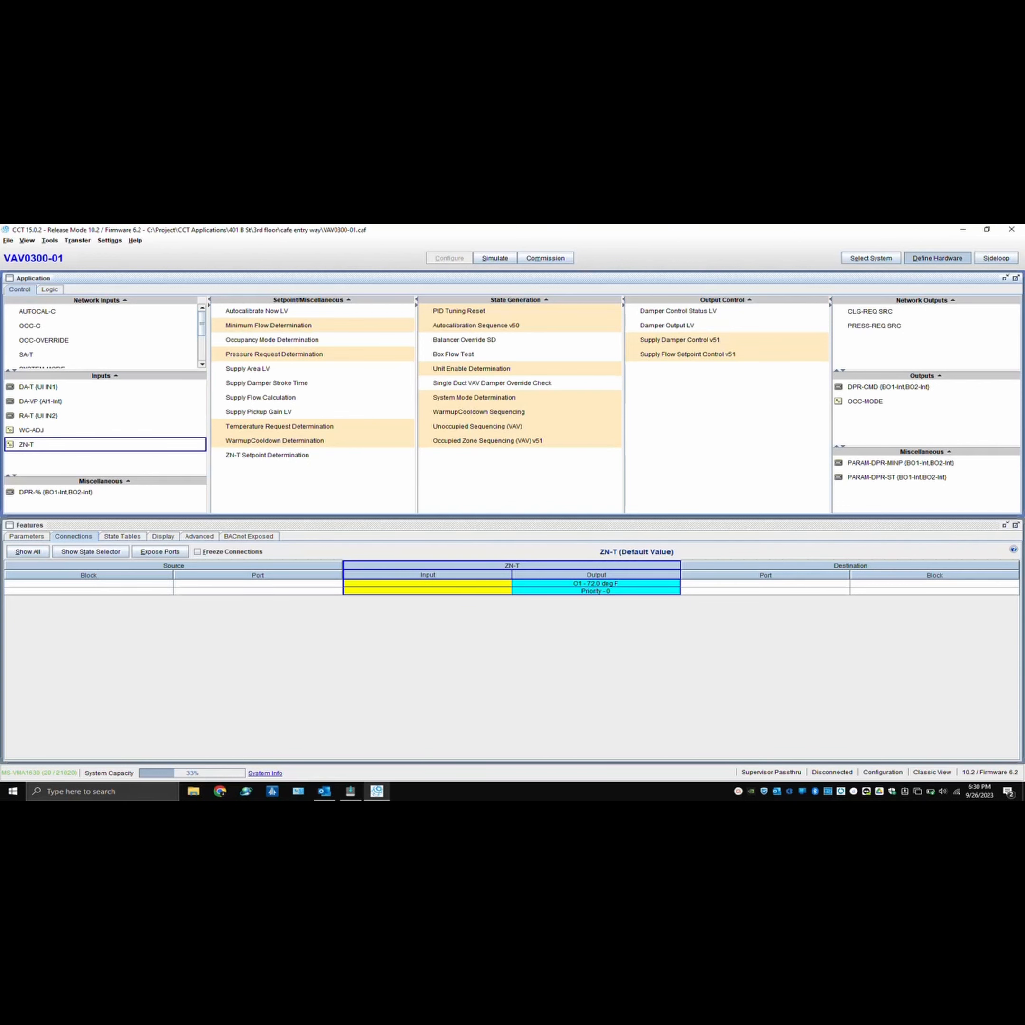
{"action": "left_click", "coordinate": [937, 258]}
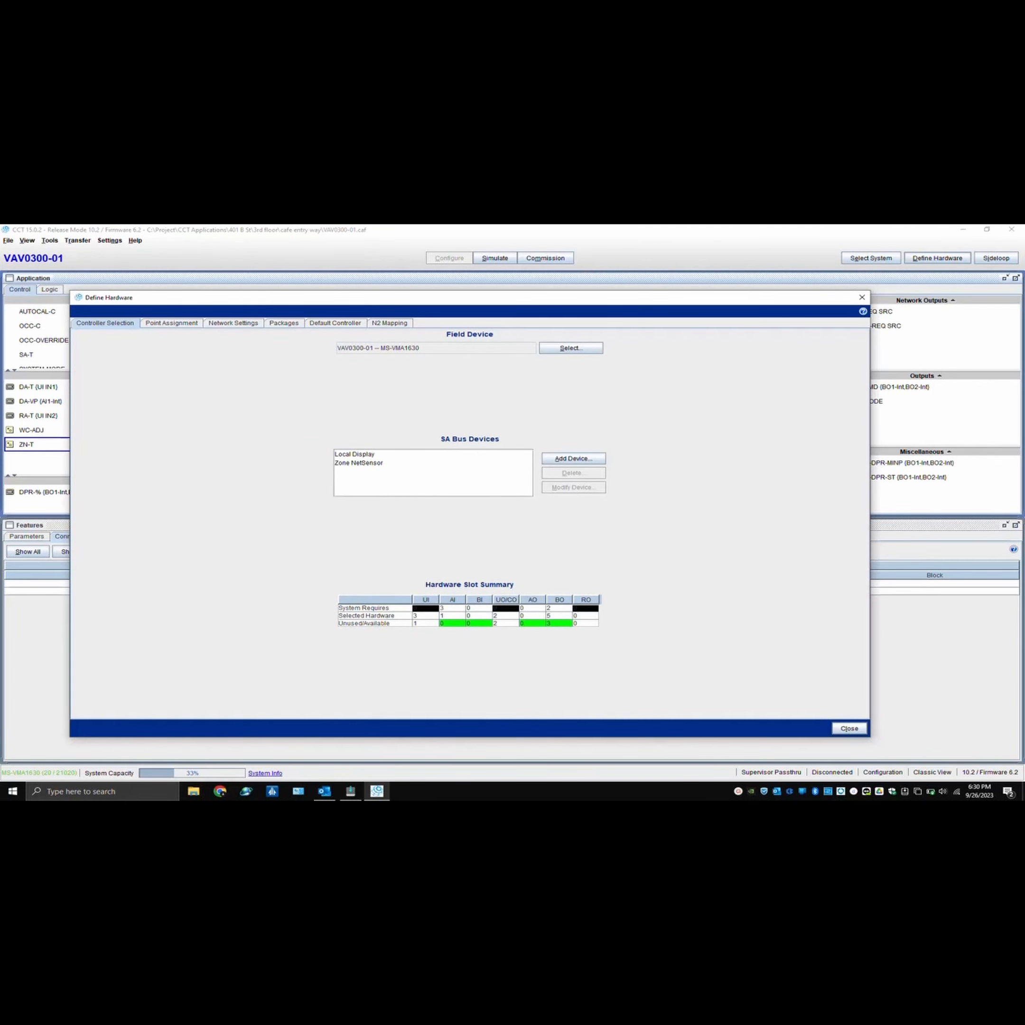
{"action": "left_click", "coordinate": [360, 464]}
{"action": "left_click", "coordinate": [572, 473]}
{"action": "left_click", "coordinate": [513, 576]}
{"action": "left_click", "coordinate": [849, 728]}
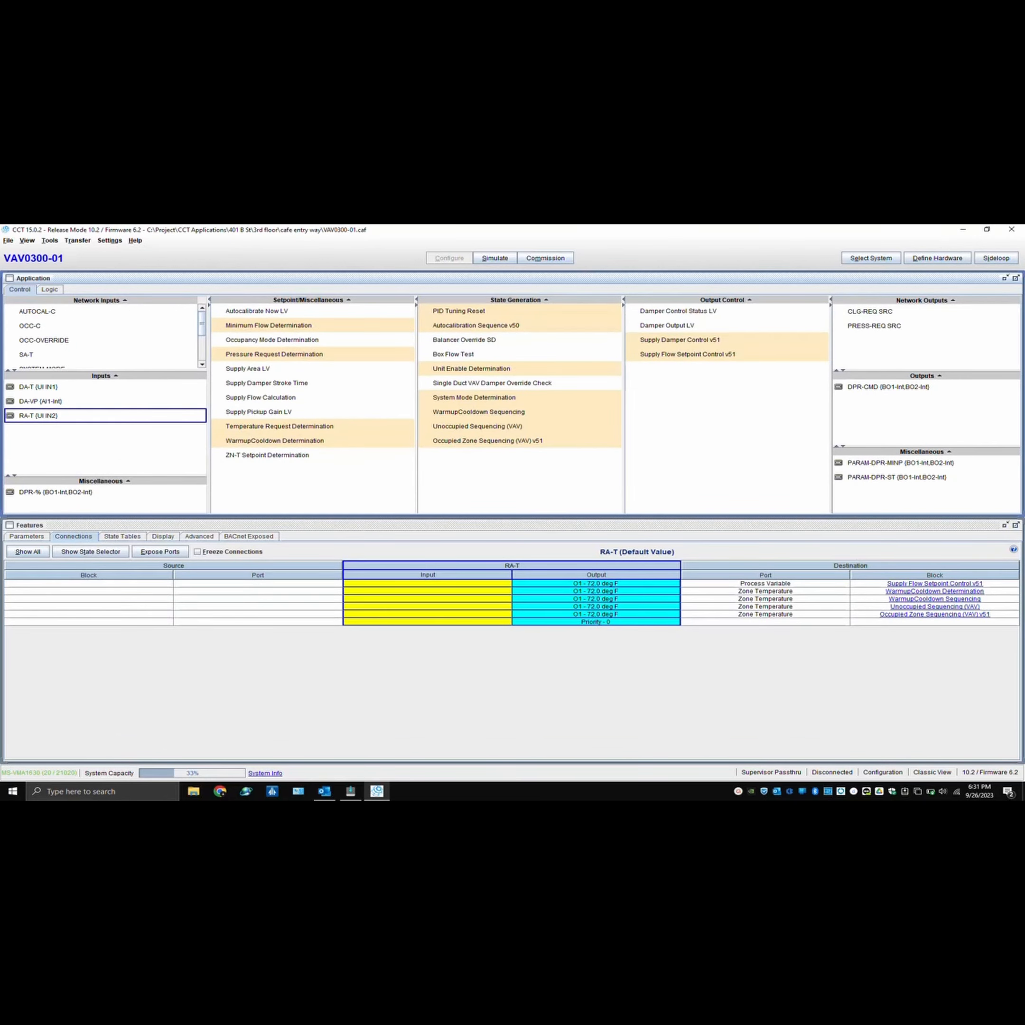
{"action": "left_click", "coordinate": [8, 241]}
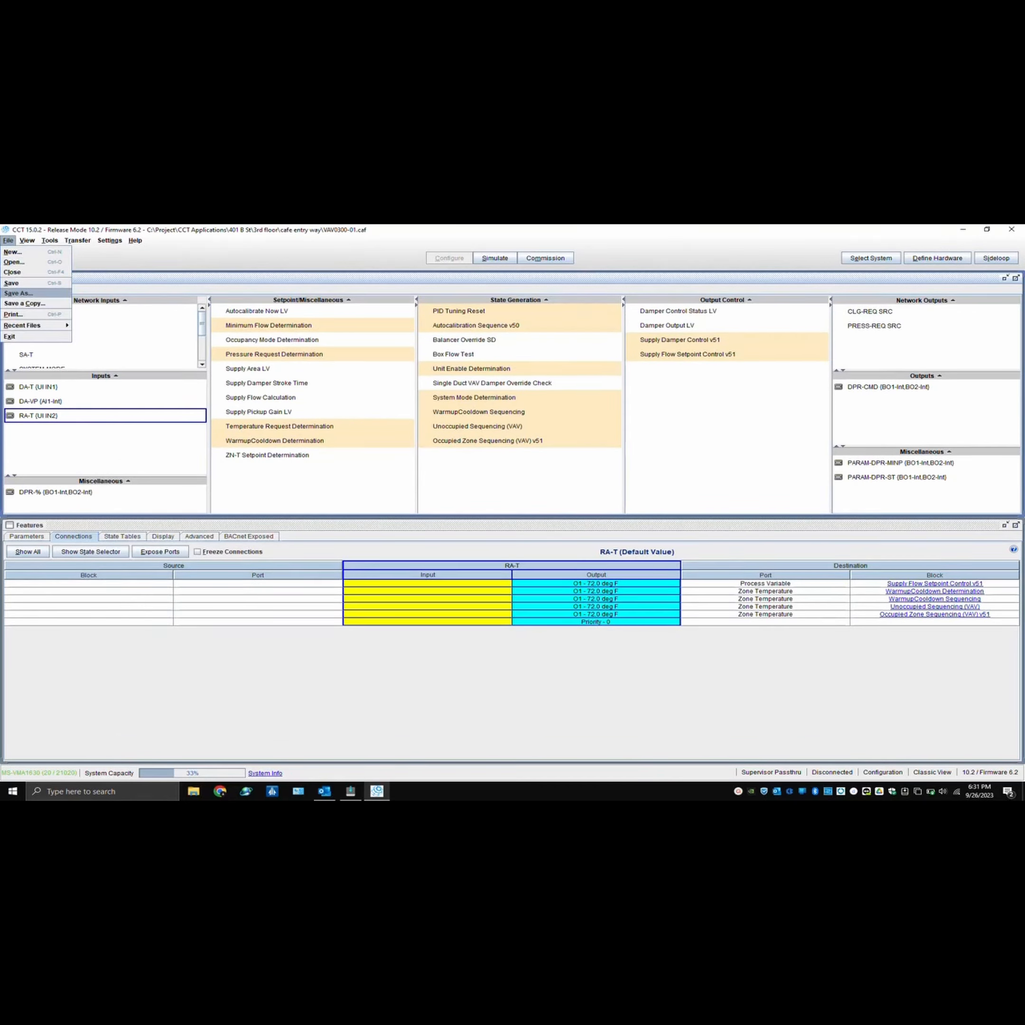
{"action": "left_click", "coordinate": [18, 293]}
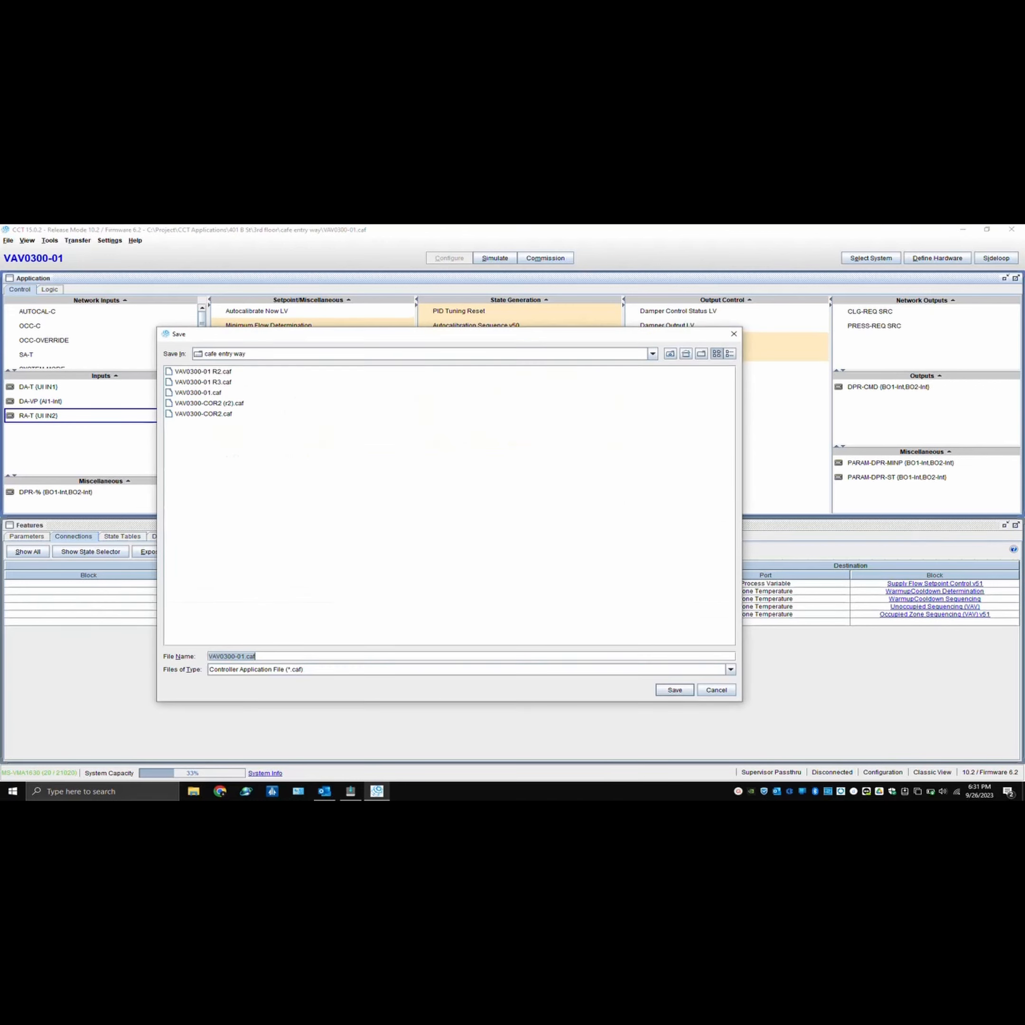
{"action": "left_click", "coordinate": [733, 334]}
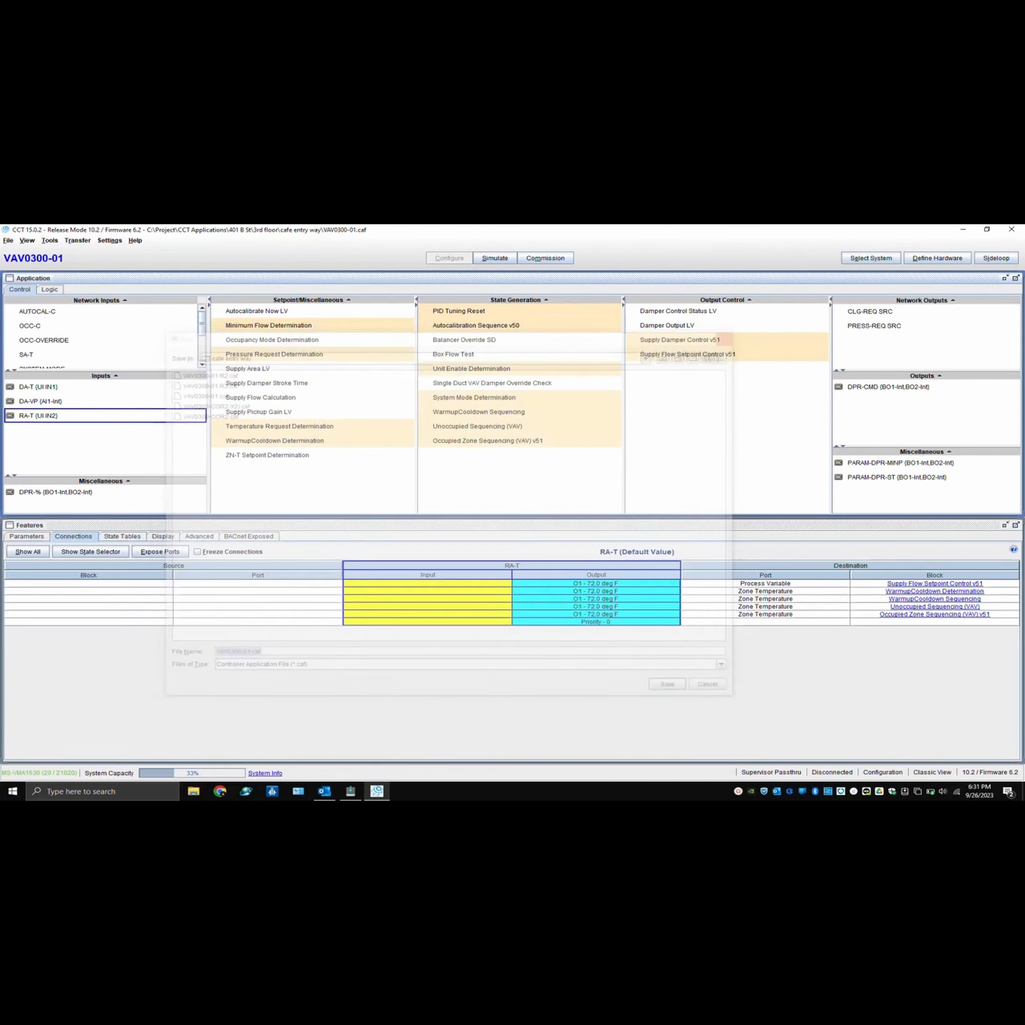
Rename the network input ZN-TSET as RA-TSET.
{"action": "scroll", "coordinate": [102, 337], "scroll_direction": "down", "scroll_amount": 1}
{"action": "left_click", "coordinate": [202, 365]}
{"action": "left_click", "coordinate": [201, 364]}
{"action": "left_click", "coordinate": [202, 364]}
{"action": "left_click", "coordinate": [201, 365]}
{"action": "left_click", "coordinate": [102, 361]}
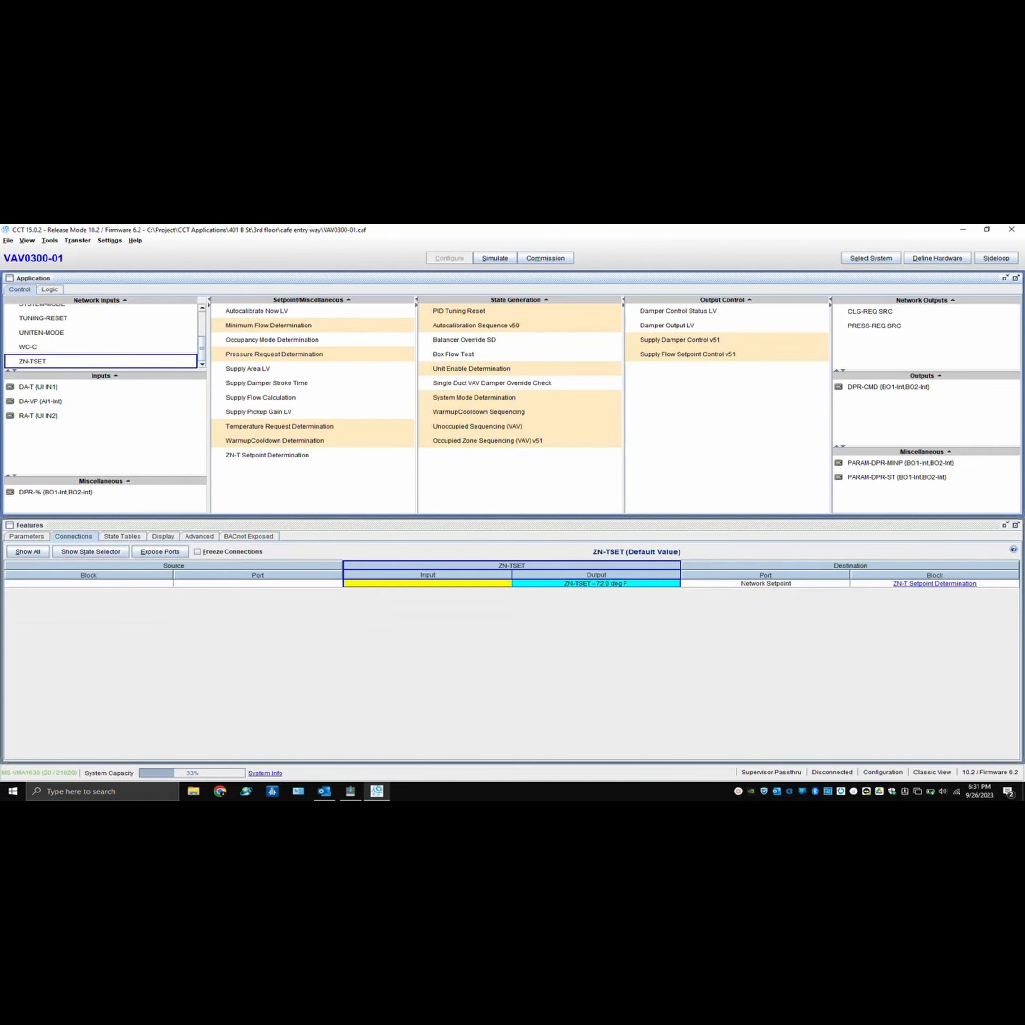
{"action": "double_click", "coordinate": [53, 361]}
{"action": "left_click", "coordinate": [103, 288]}
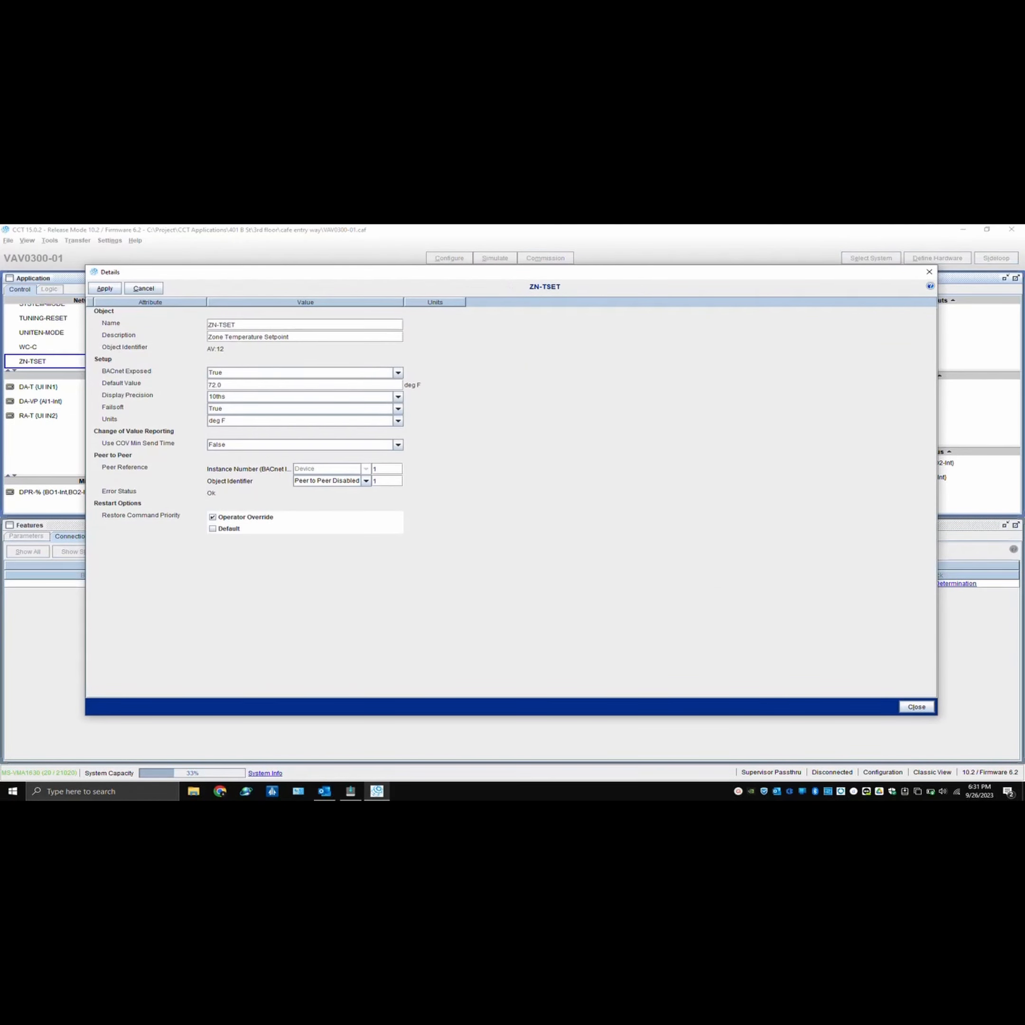
{"action": "left_click", "coordinate": [279, 324]}
{"action": "key", "text": "Left"}
{"action": "key", "text": "Left"}
{"action": "key", "text": "Left"}
{"action": "key", "text": "Left"}
{"action": "key", "text": "Left"}
{"action": "key", "text": "BackSpace"}
{"action": "key", "text": "BackSpace"}
{"action": "type", "text": "RA"}
Replace "Zone" with "Return Air" in the temperature setpoint's description and apply the changes.
{"action": "key", "text": "Tab"}
{"action": "key", "text": "Home"}
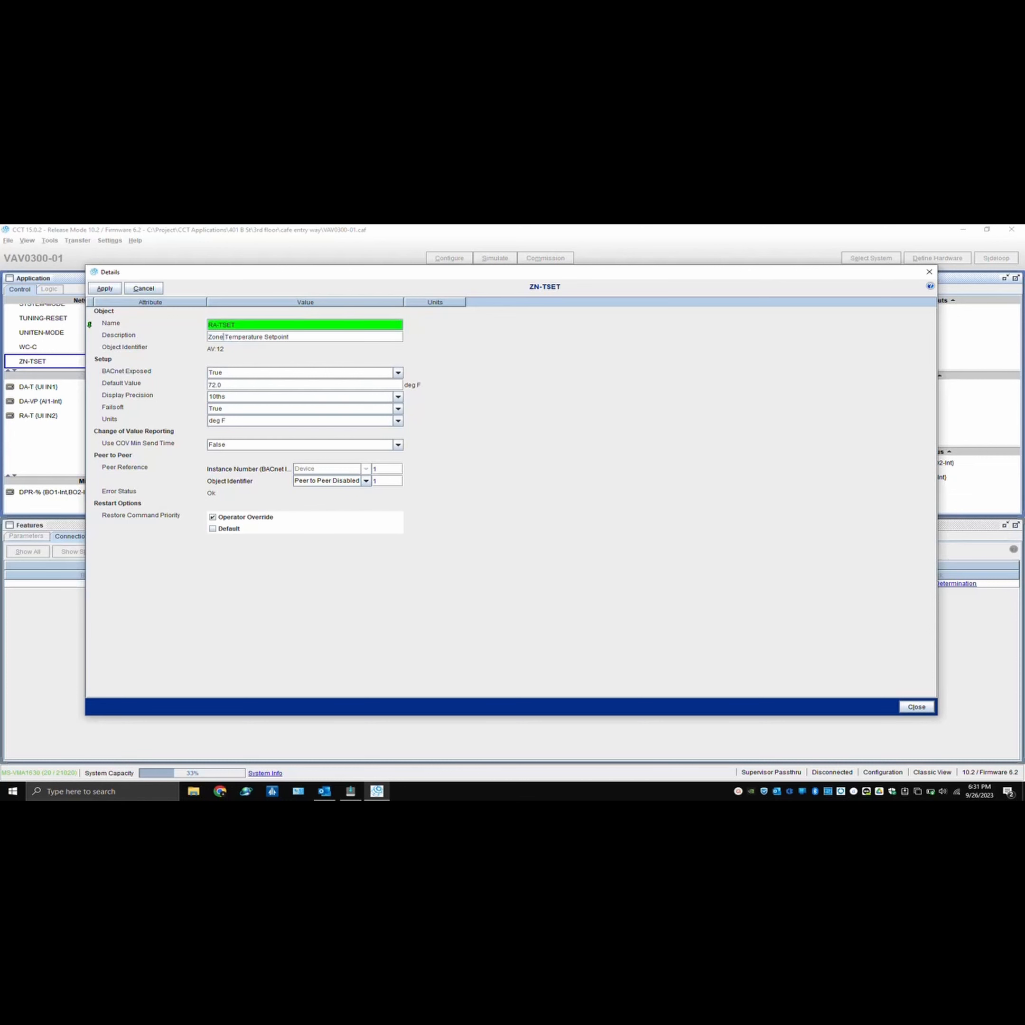
{"action": "key", "text": "Delete"}
{"action": "key", "text": "Delete"}
{"action": "key", "text": "Delete"}
{"action": "key", "text": "Delete"}
{"action": "key", "text": "Delete"}
{"action": "type", "text": "Return Air"}
{"action": "key", "text": "BackSpace"}
{"action": "left_click", "coordinate": [105, 288]}
{"action": "left_click", "coordinate": [916, 707]}
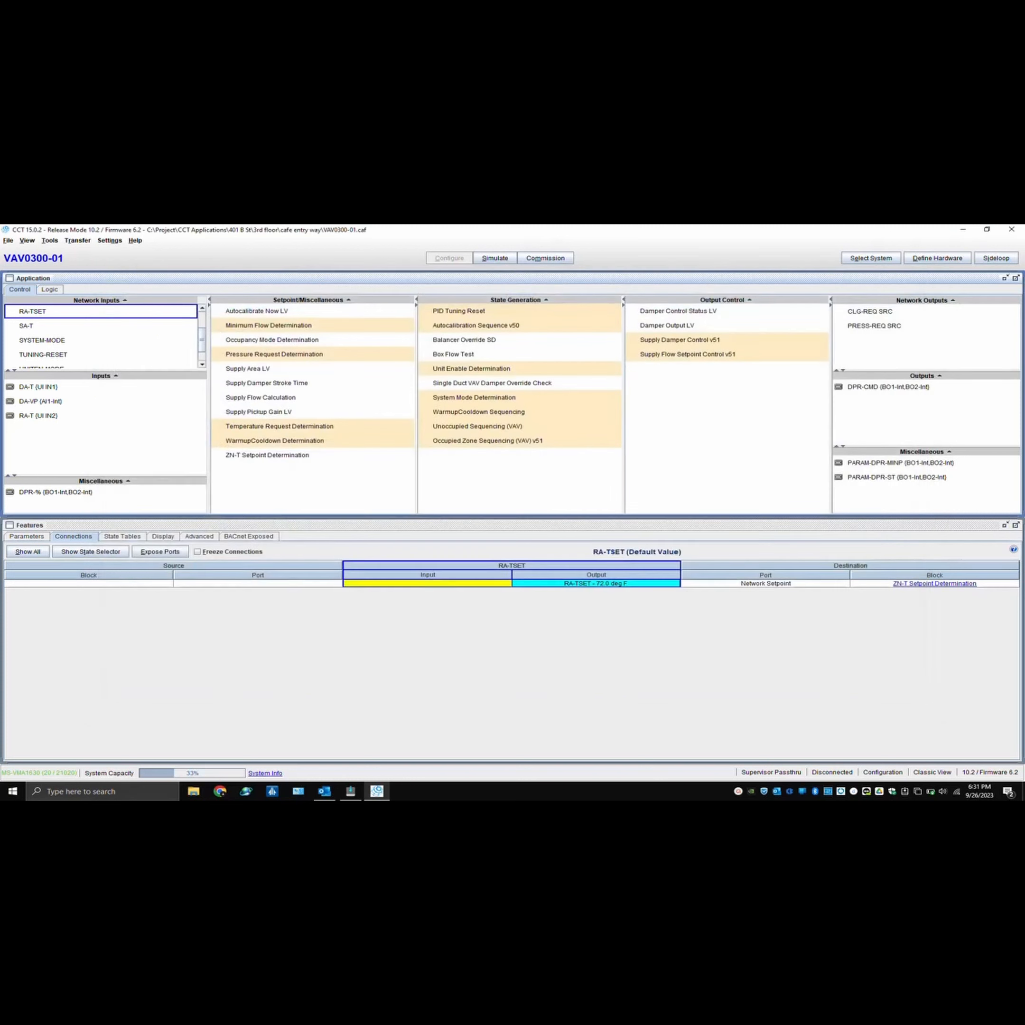
Save the application under the name "Master Controller with RA-T" in a new folder named Video inside cafe entry way.
{"action": "left_click", "coordinate": [8, 240]}
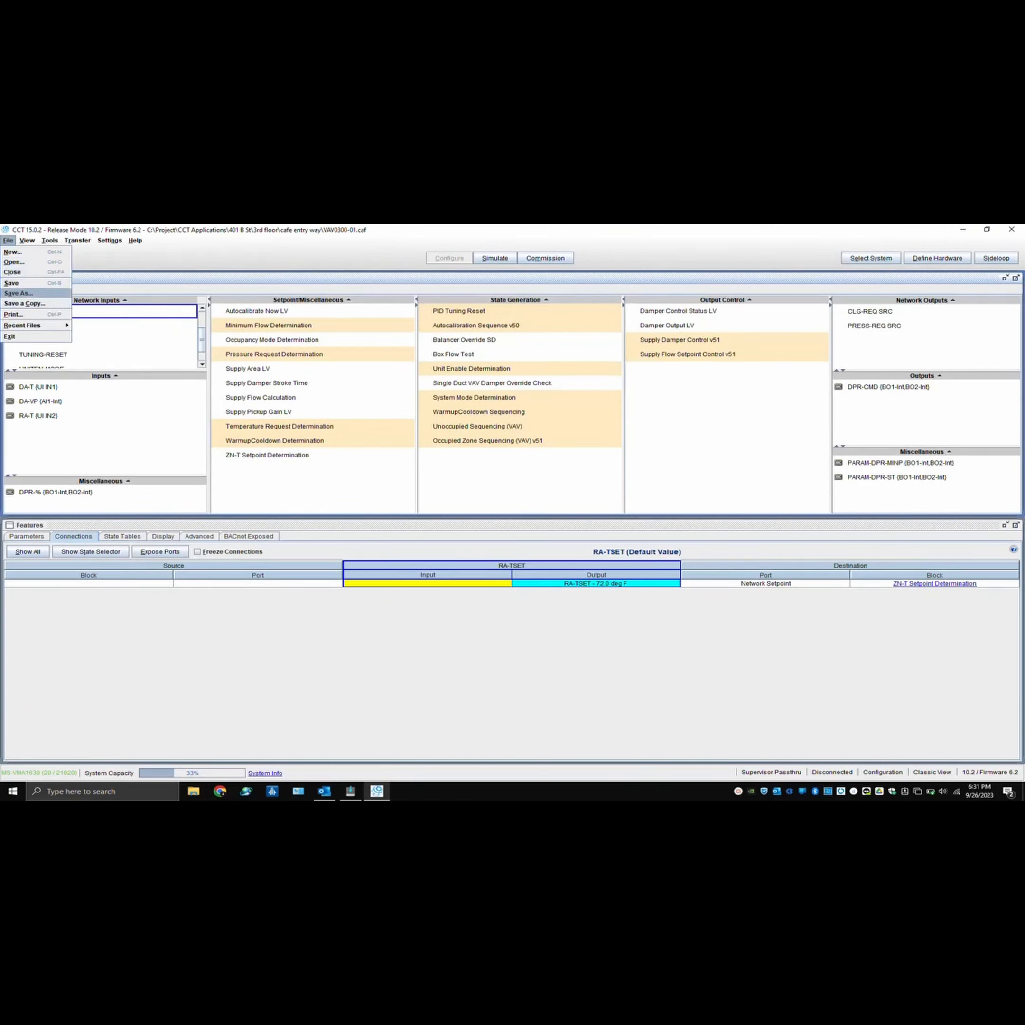
{"action": "left_click", "coordinate": [18, 293]}
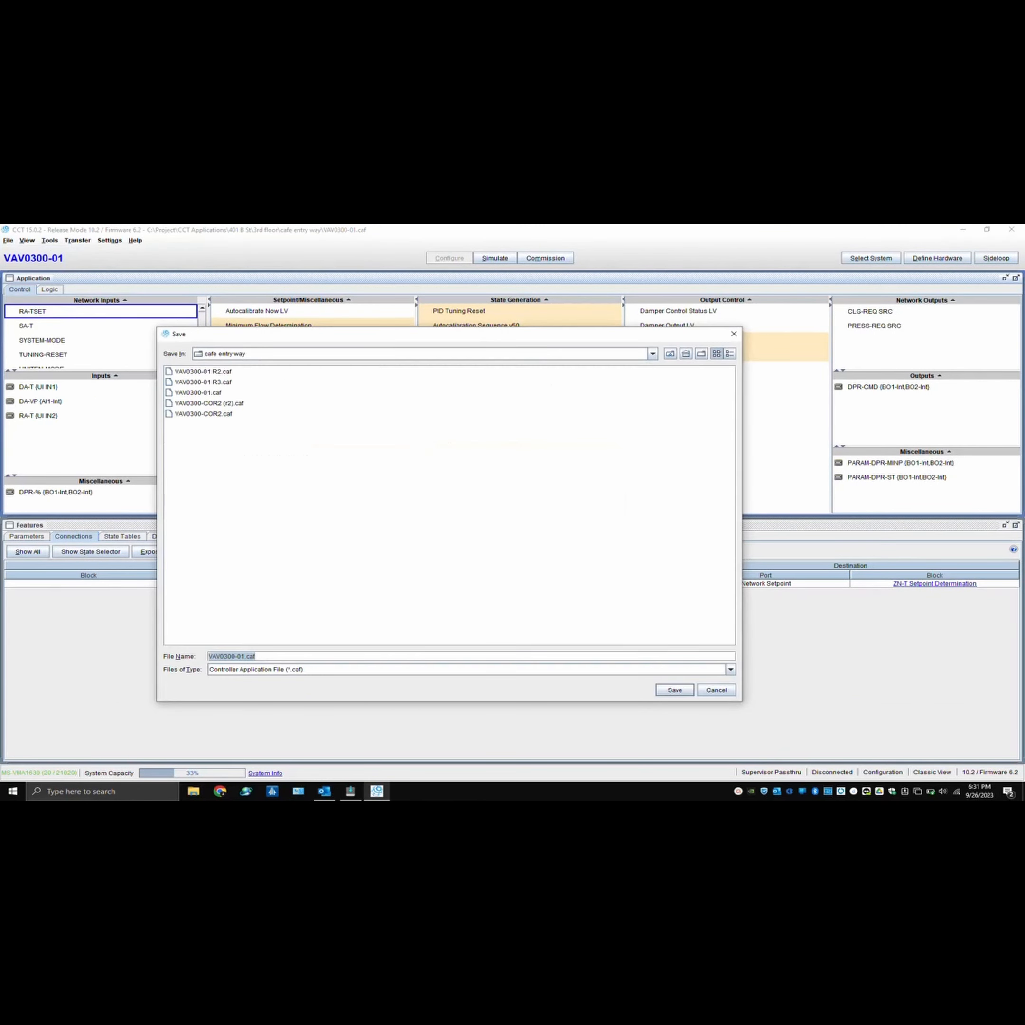
{"action": "right_click", "coordinate": [317, 569]}
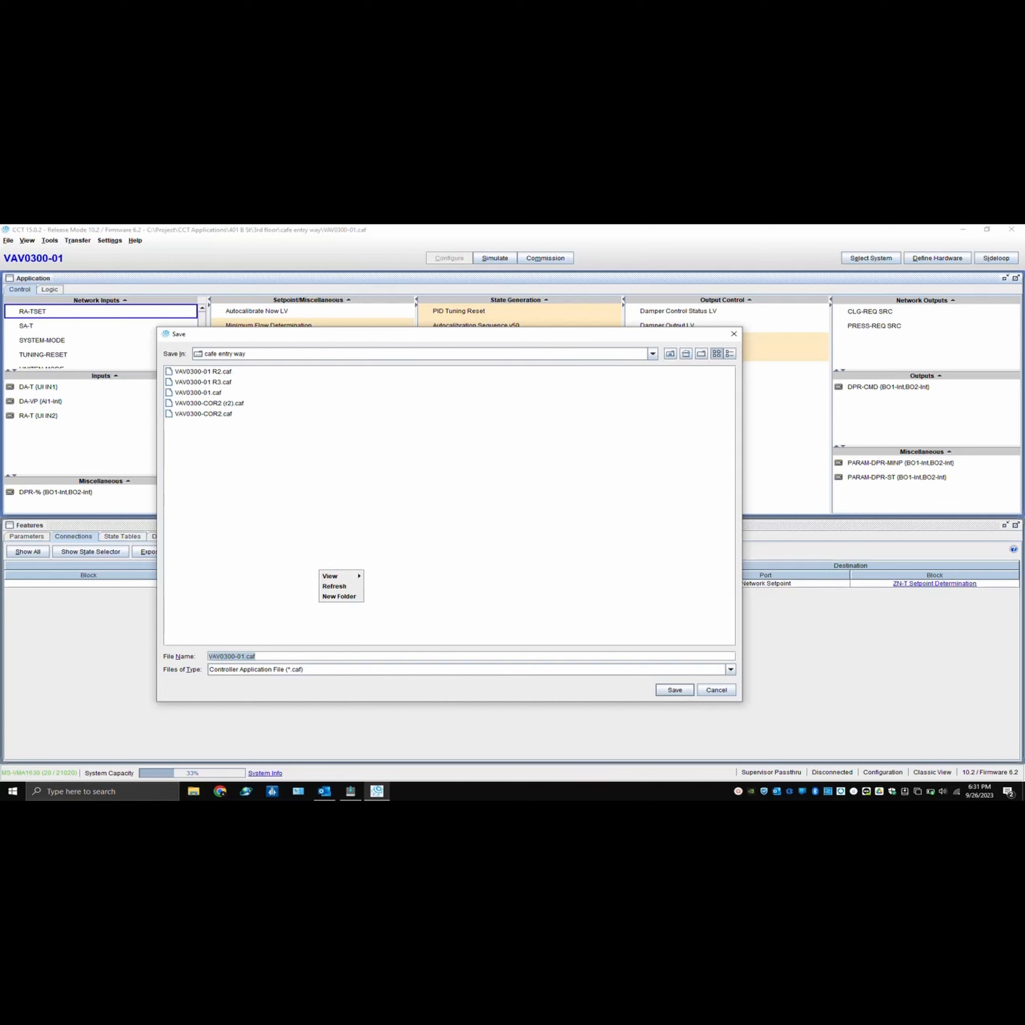
{"action": "left_click", "coordinate": [332, 597]}
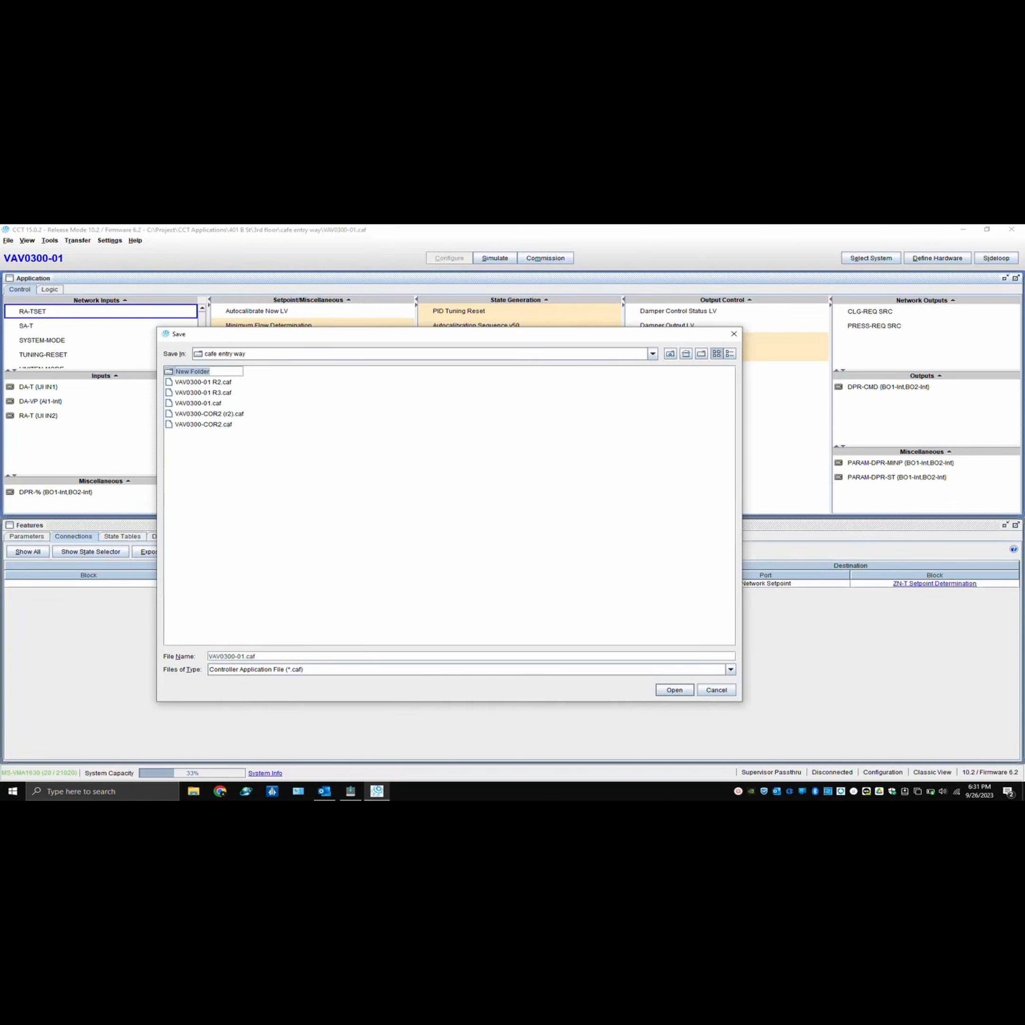
{"action": "type", "text": "Video"}
{"action": "key", "text": "Return"}
{"action": "key", "text": "Return"}
{"action": "triple_click", "coordinate": [231, 656]}
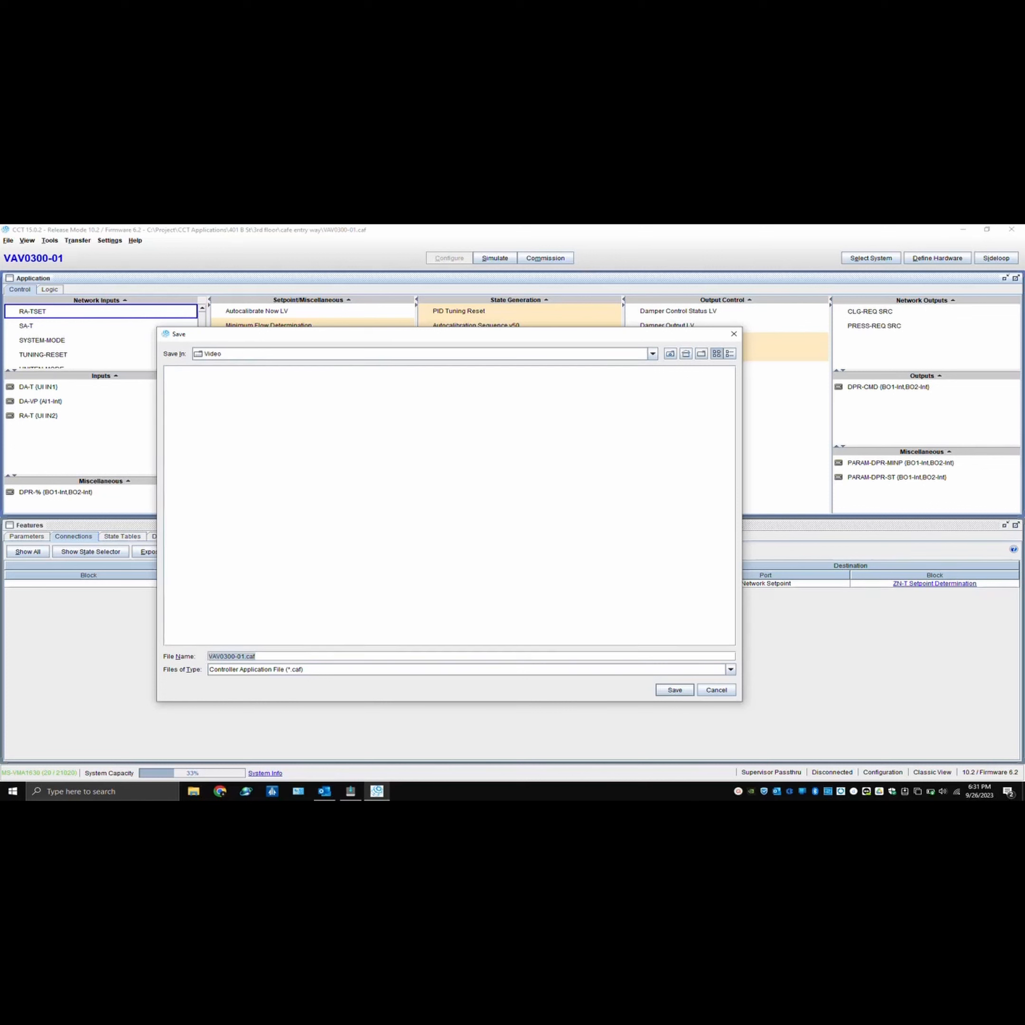
{"action": "type", "text": "Master Controller with RA-T"}
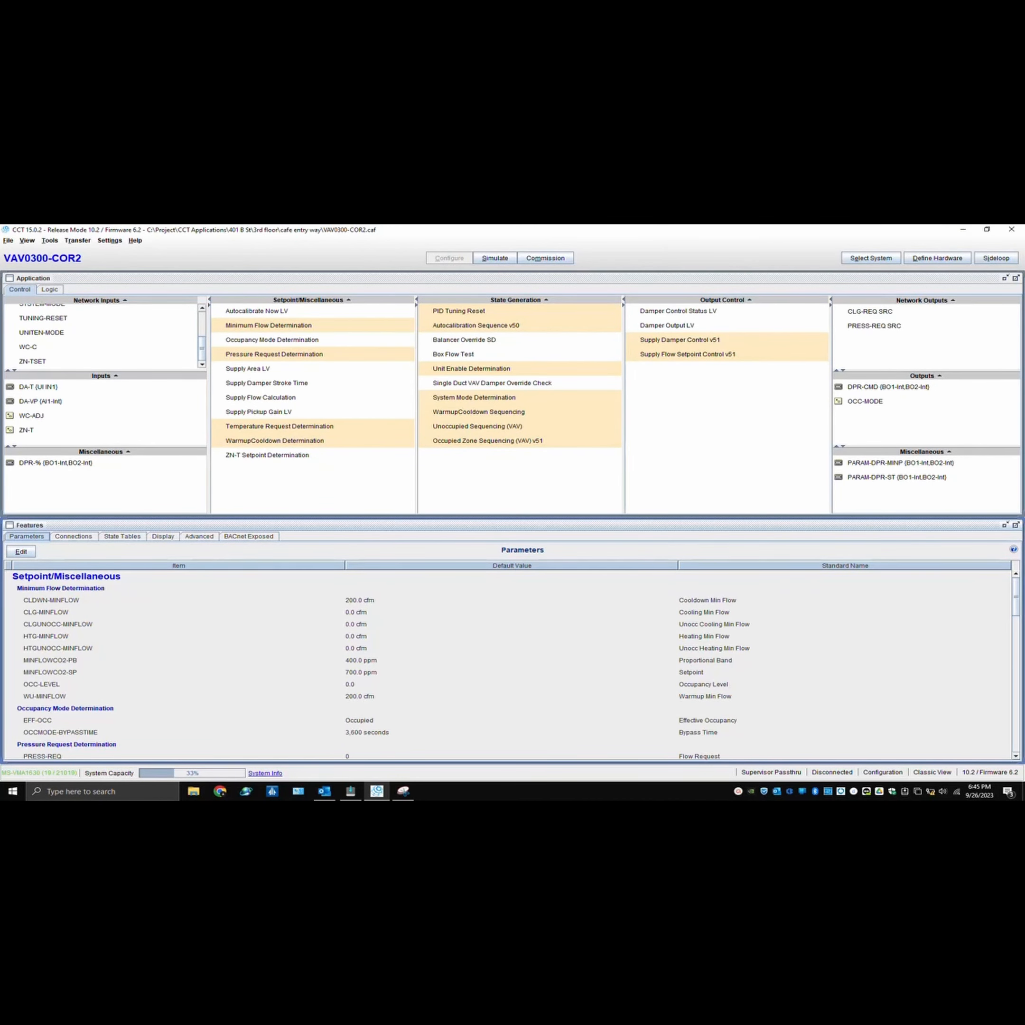
Add one INPUT-FLOAT module to the network inputs of the VAV0300-COR2 application.
{"action": "left_click", "coordinate": [33, 430]}
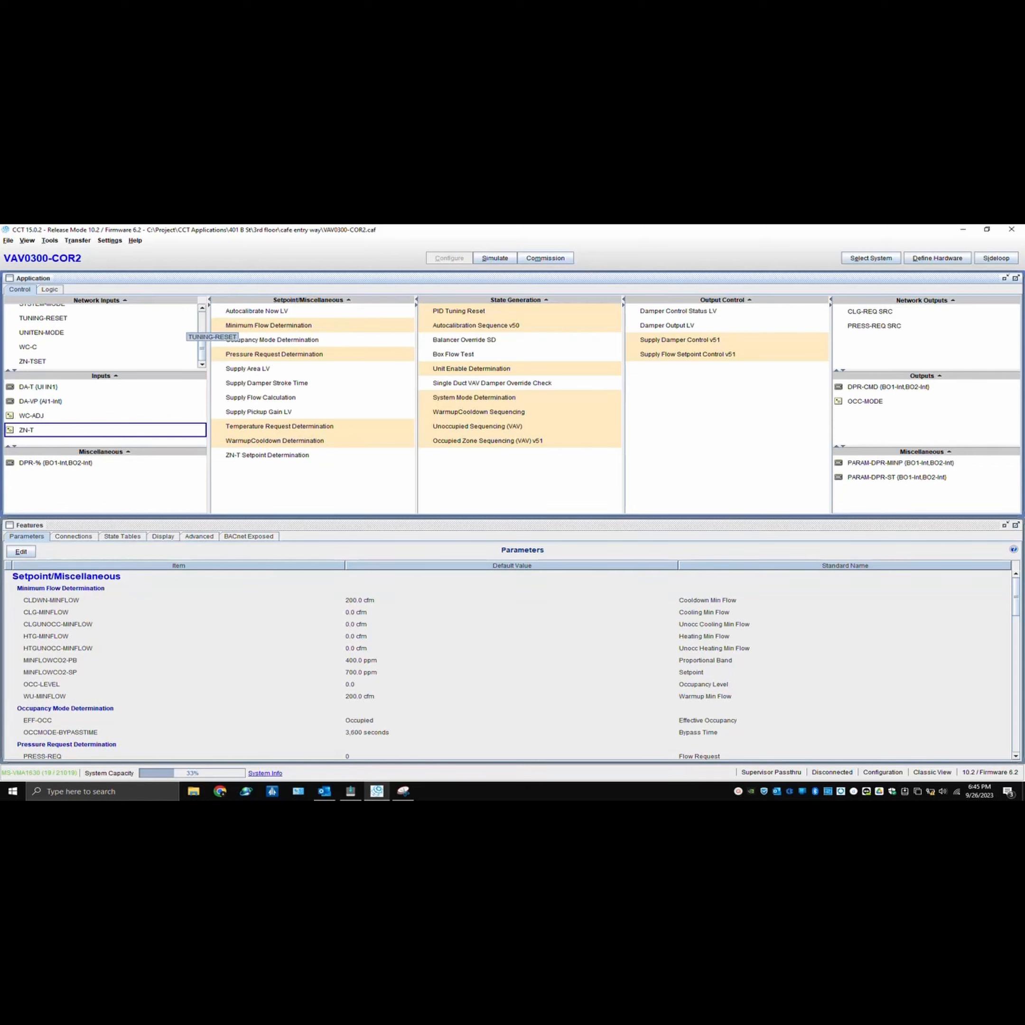
{"action": "left_click", "coordinate": [193, 300]}
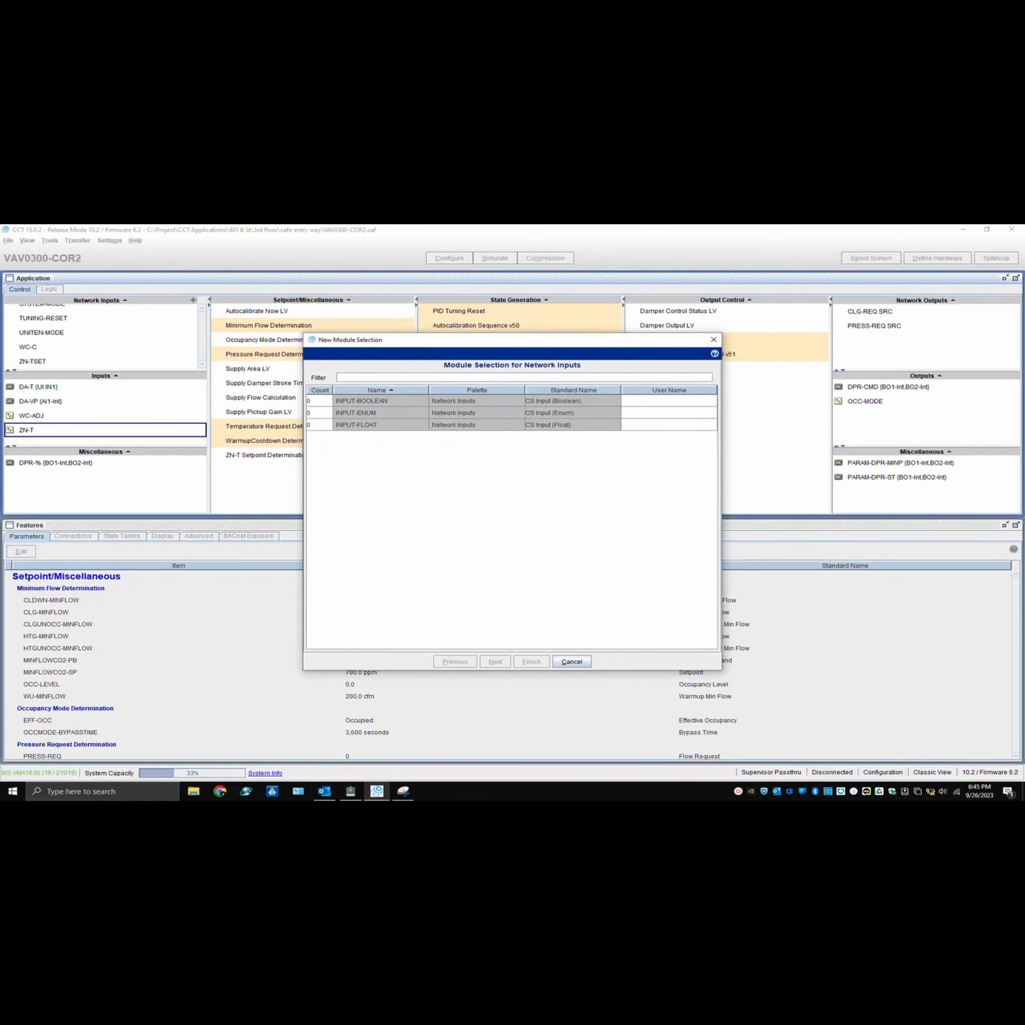
{"action": "left_click", "coordinate": [327, 423]}
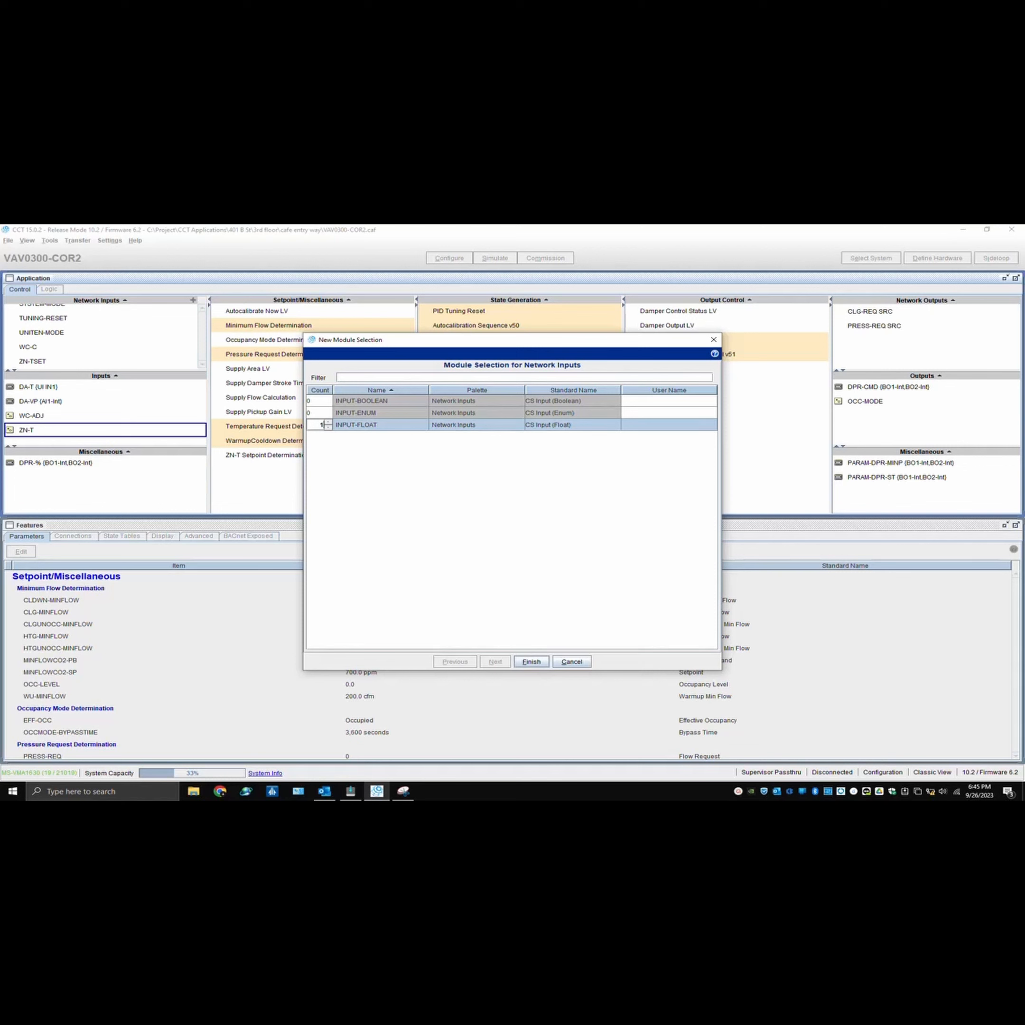
{"action": "left_click", "coordinate": [532, 661]}
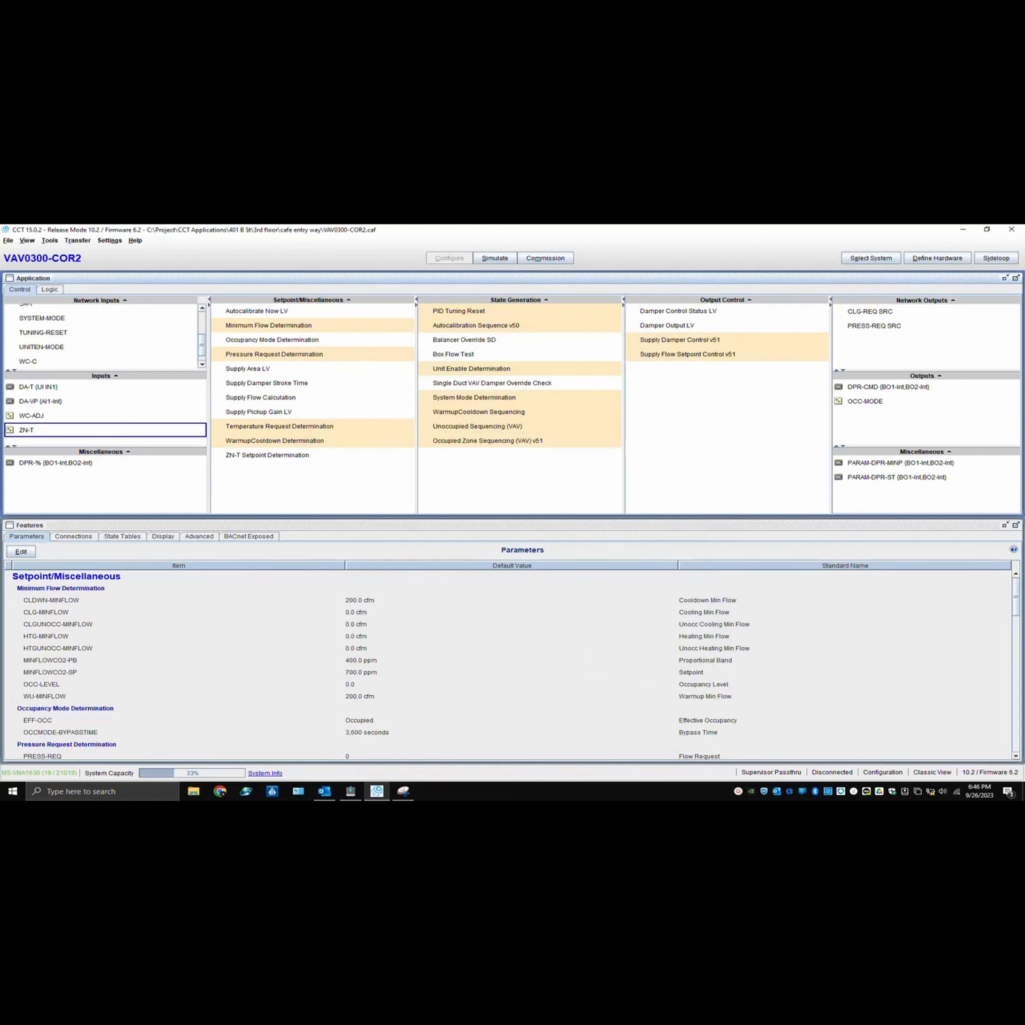
Open the new INPUT-FLOAT network input for editing and name it RA-T.
{"action": "scroll", "coordinate": [101, 336], "scroll_direction": "down", "scroll_amount": 2}
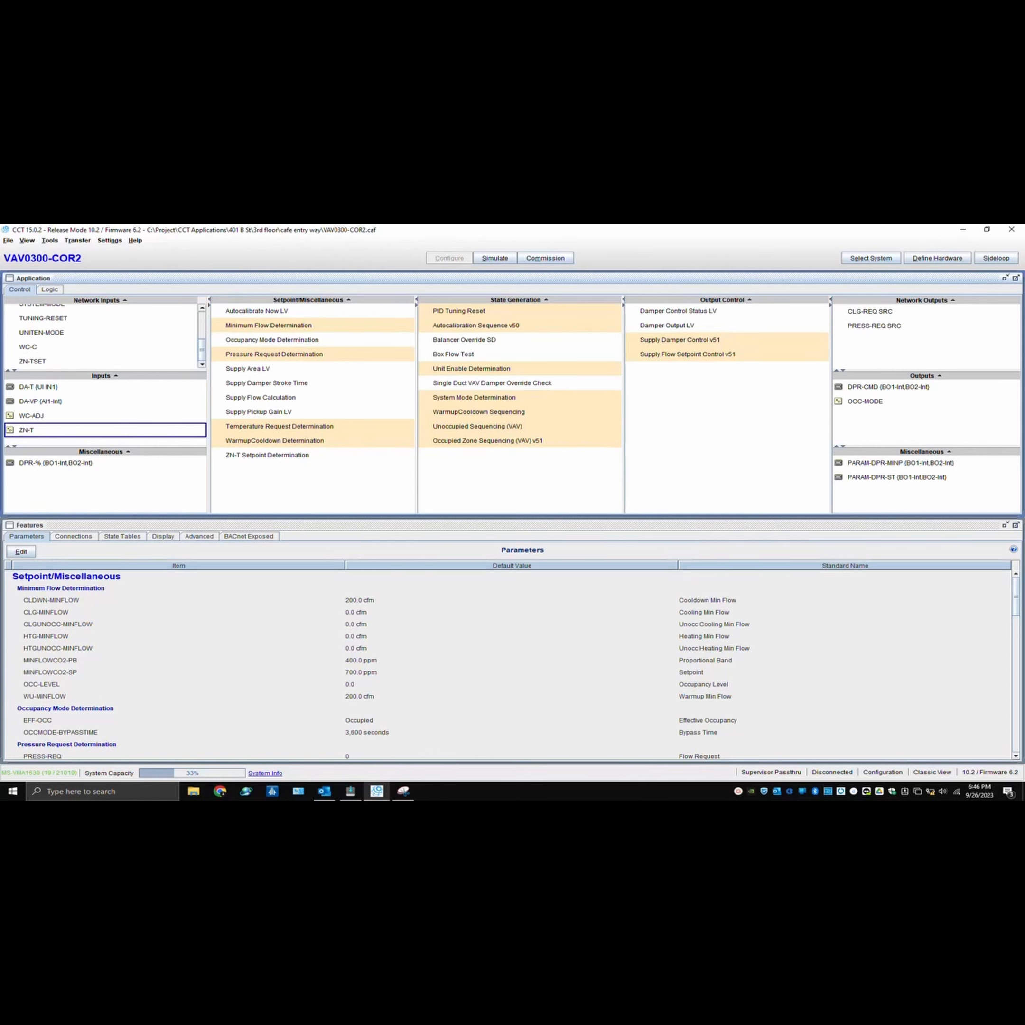
{"action": "scroll", "coordinate": [100, 334], "scroll_direction": "up", "scroll_amount": 3}
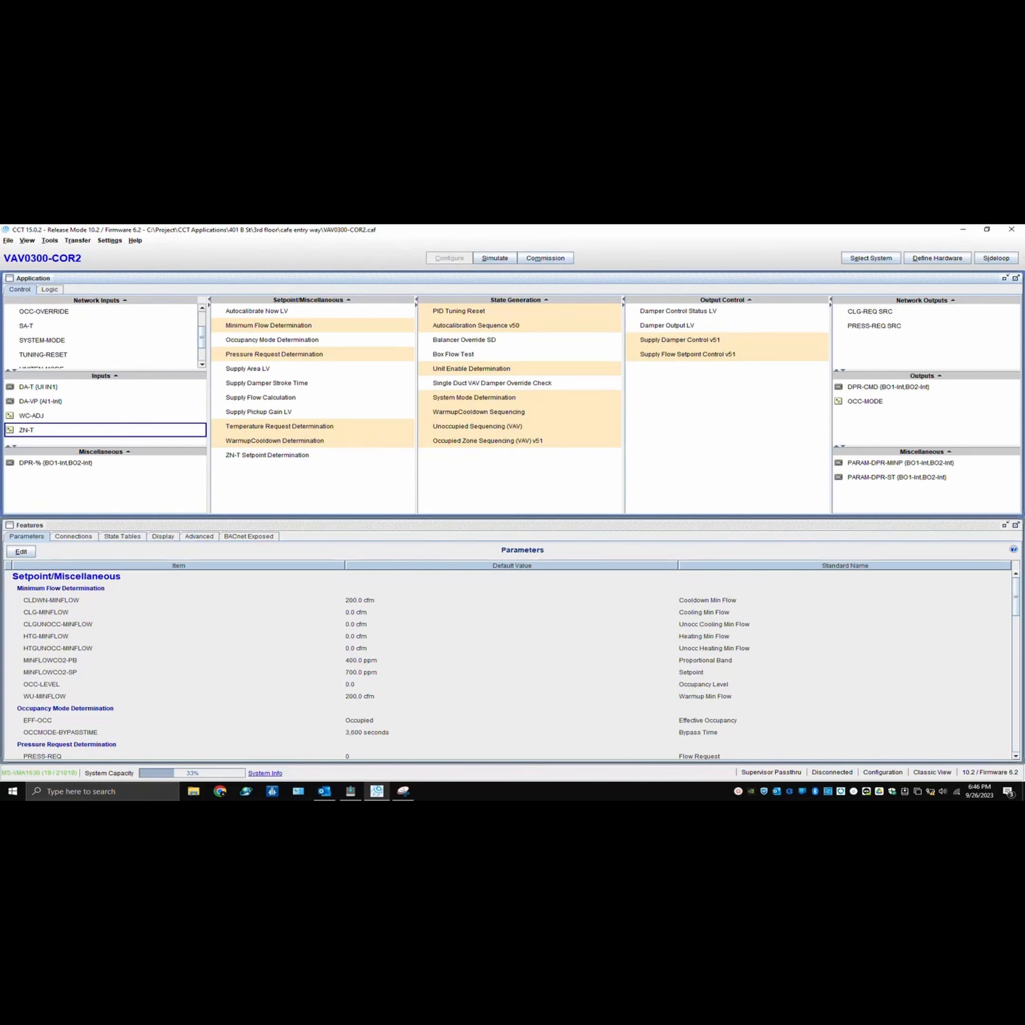
{"action": "scroll", "coordinate": [101, 337], "scroll_direction": "up", "scroll_amount": 3}
{"action": "double_click", "coordinate": [39, 326]}
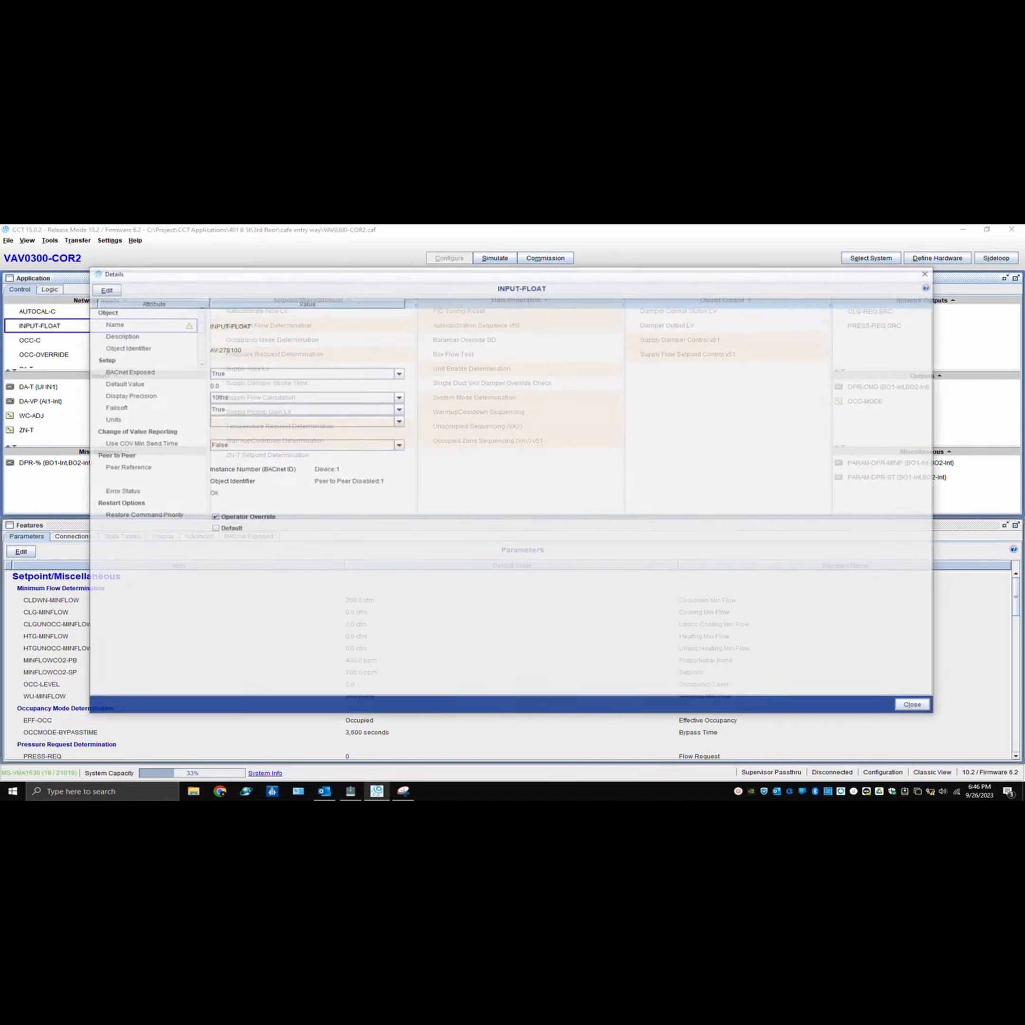
{"action": "left_click", "coordinate": [107, 290]}
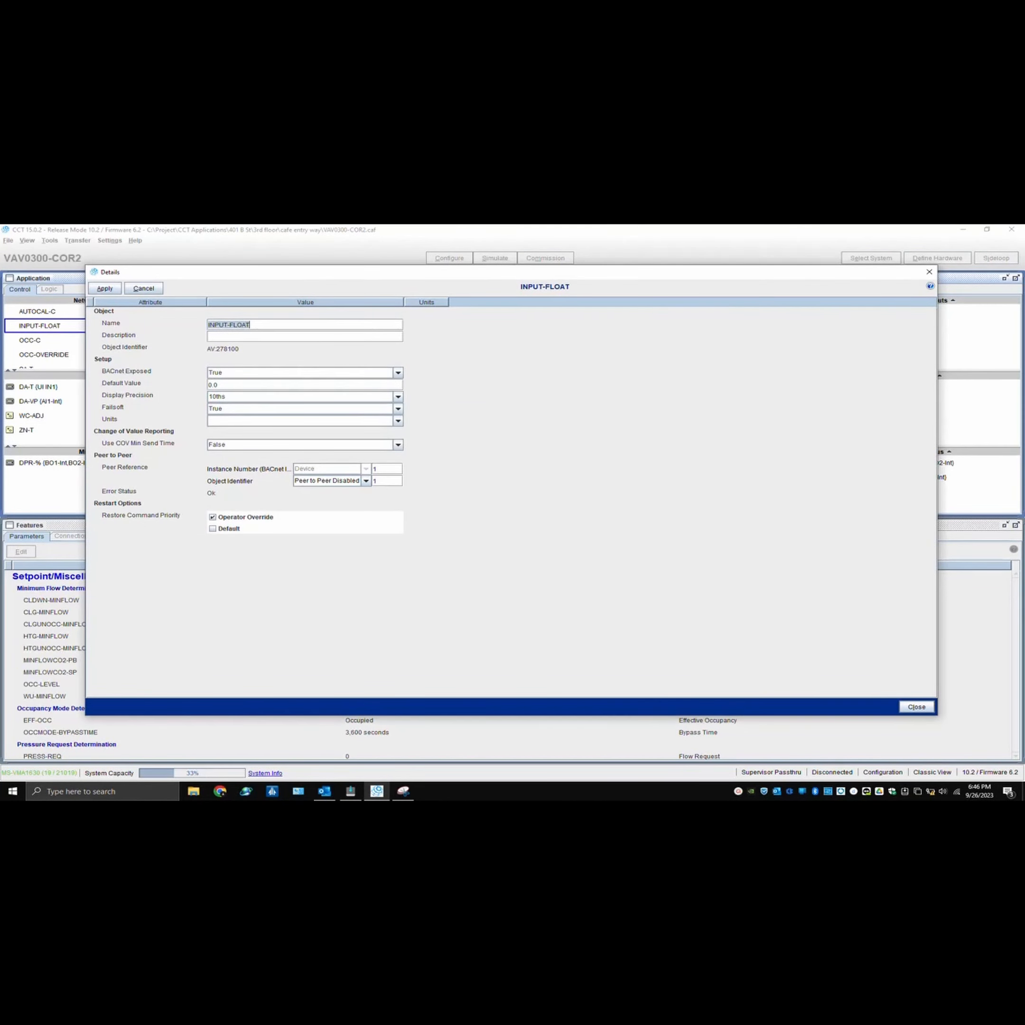
{"action": "type", "text": "RA-T"}
Set the units of the new RA-T network input to deg F.
{"action": "left_click", "coordinate": [397, 421]}
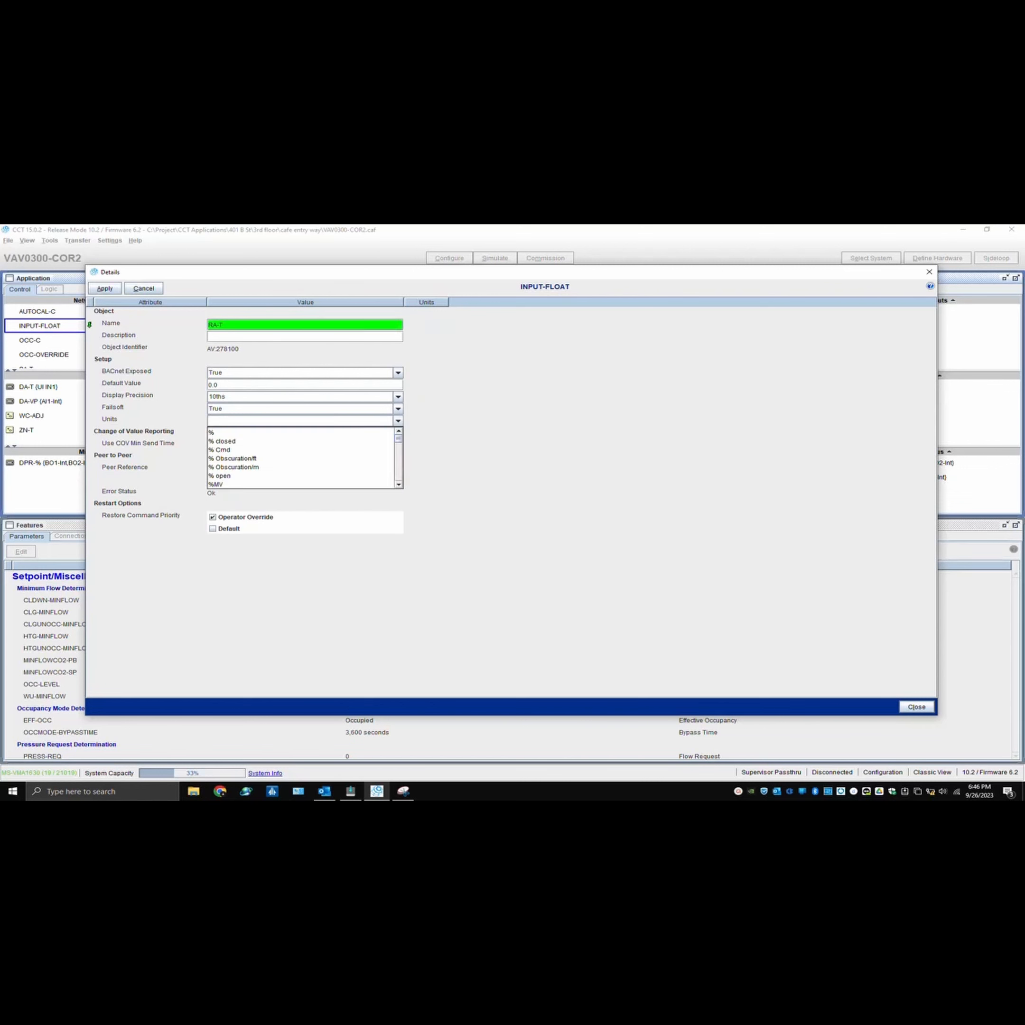
{"action": "type", "text": "deg angular"}
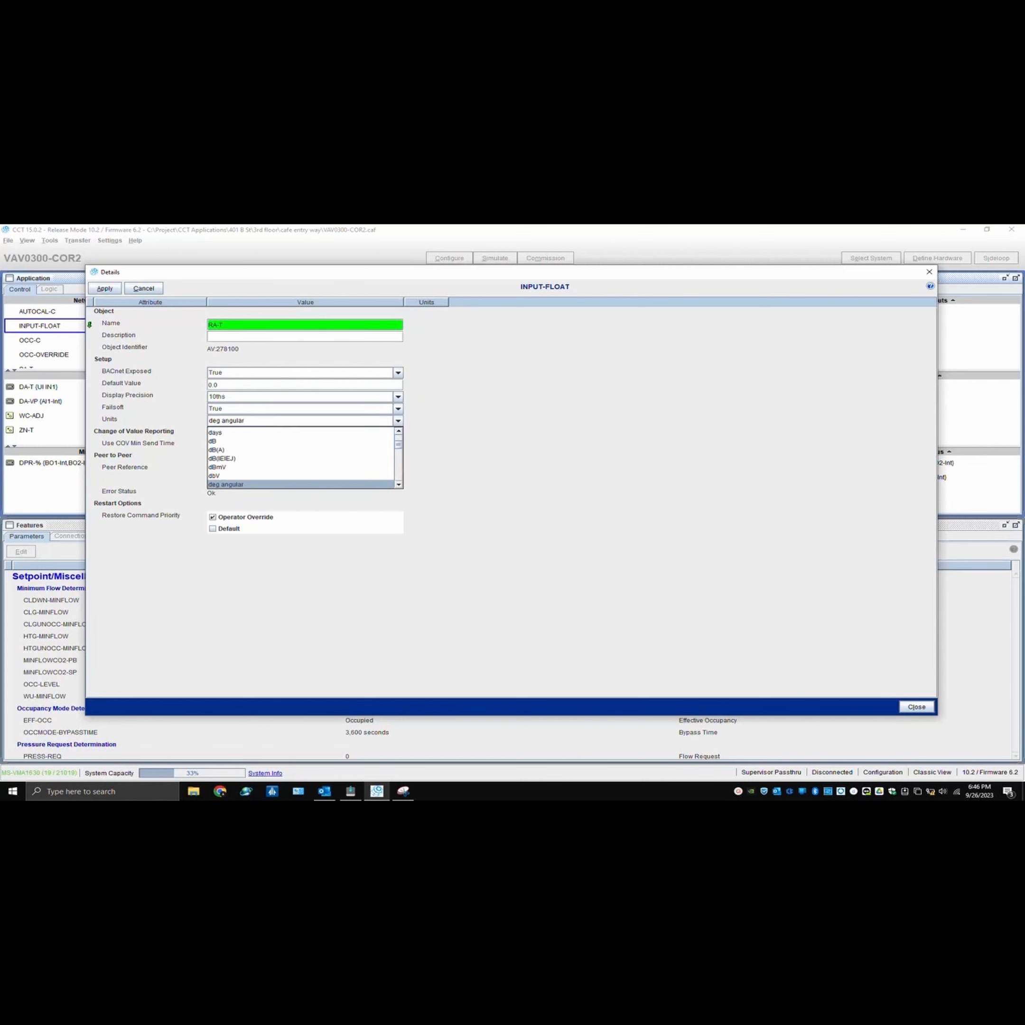
{"action": "key", "text": "Down"}
{"action": "key", "text": "Down"}
{"action": "key", "text": "Down"}
{"action": "key", "text": "Down"}
{"action": "key", "text": "Down"}
{"action": "key", "text": "Down"}
{"action": "key", "text": "Down"}
{"action": "key", "text": "Return"}
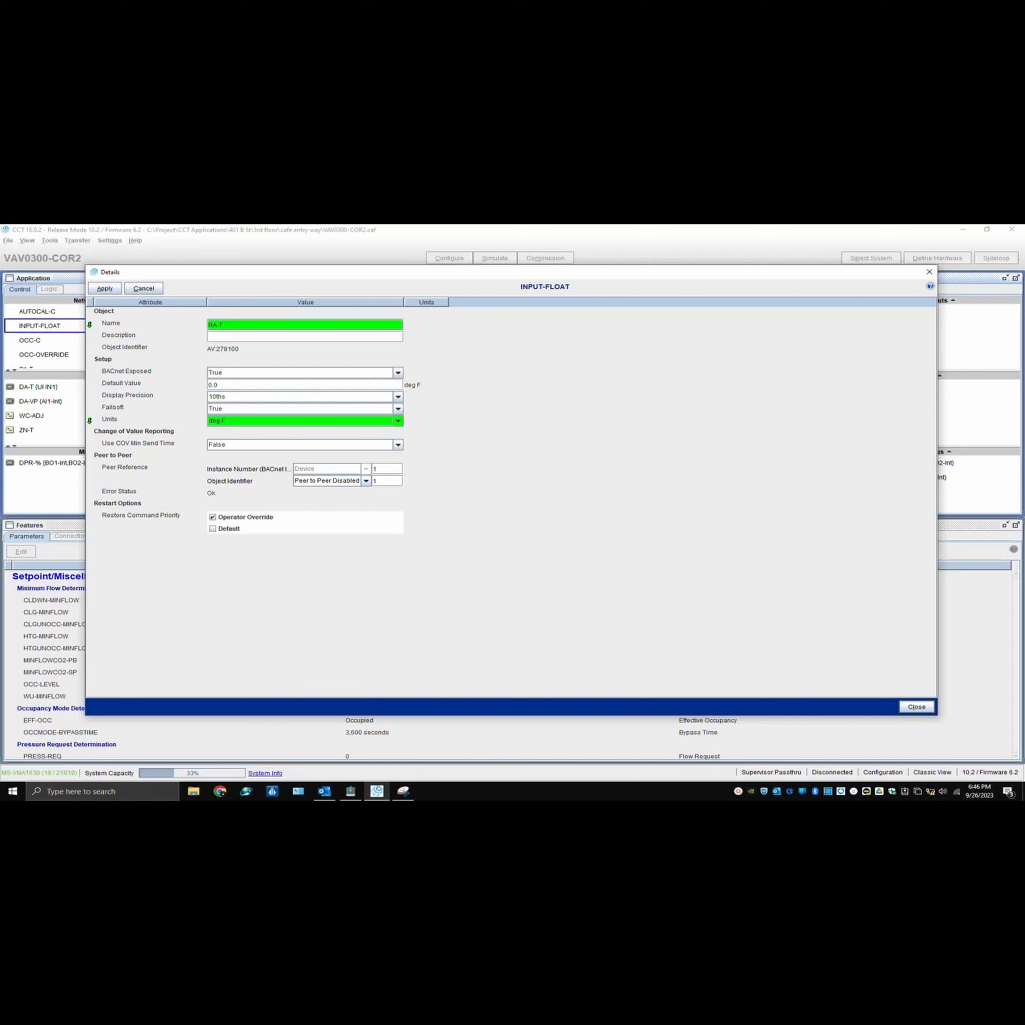
Set the peer reference's object identifier to AI 278100, matching RA-T in the master controller snip.
{"action": "left_click", "coordinate": [366, 481]}
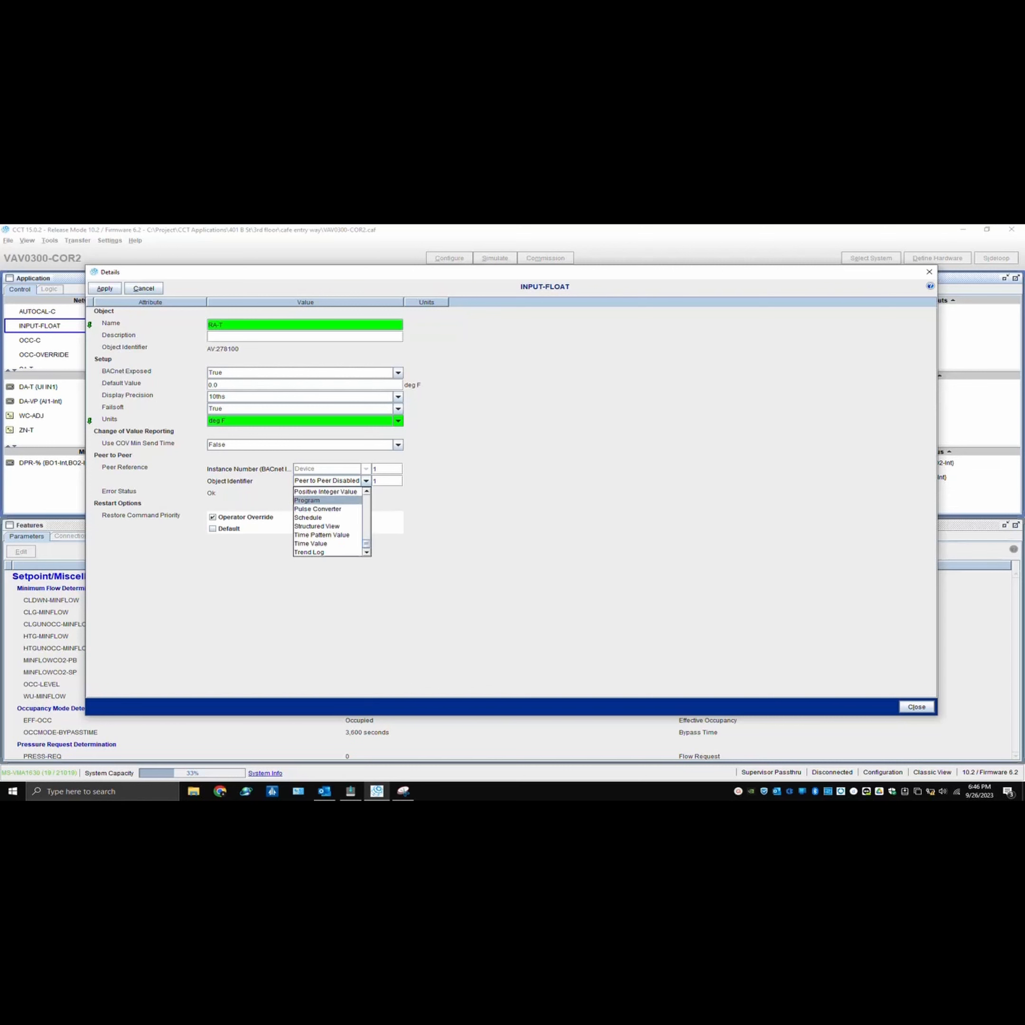
{"action": "key", "text": "a"}
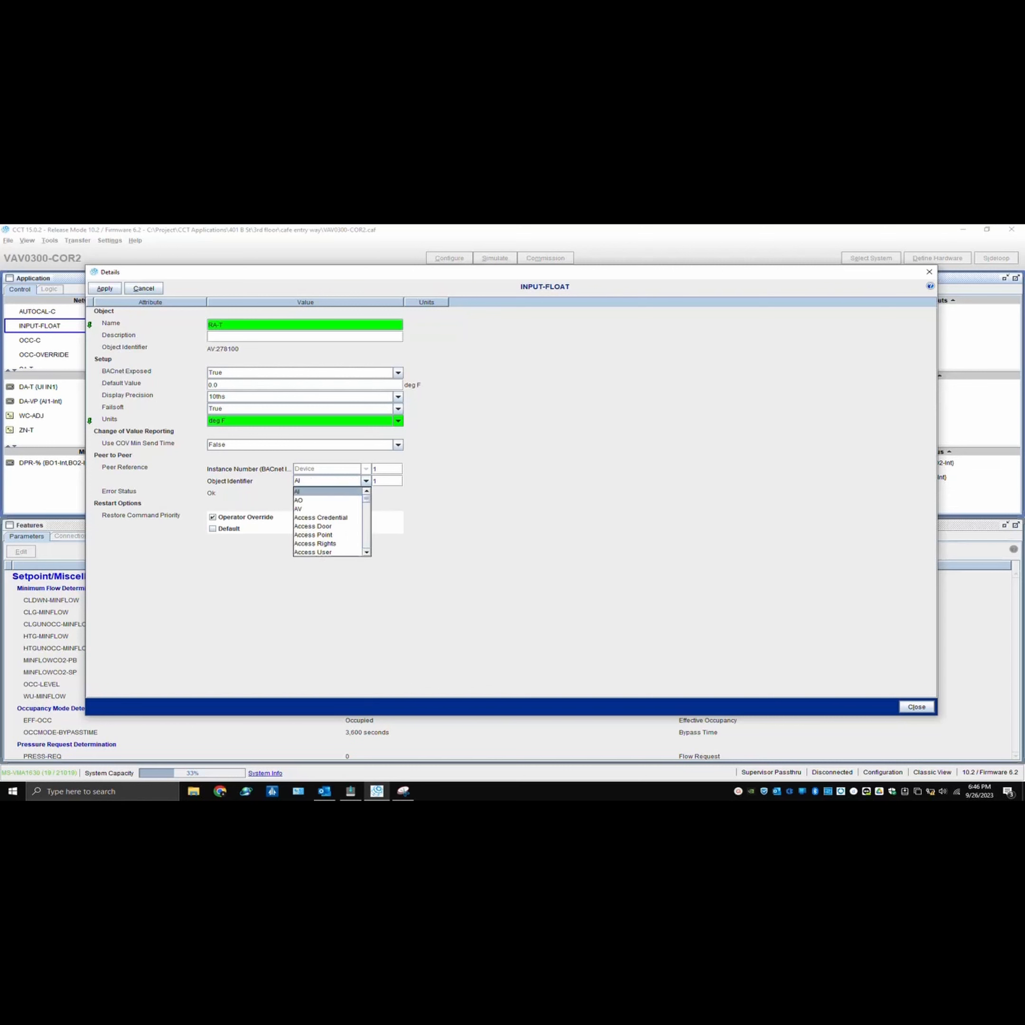
{"action": "key", "text": "Return"}
{"action": "left_click", "coordinate": [403, 791]}
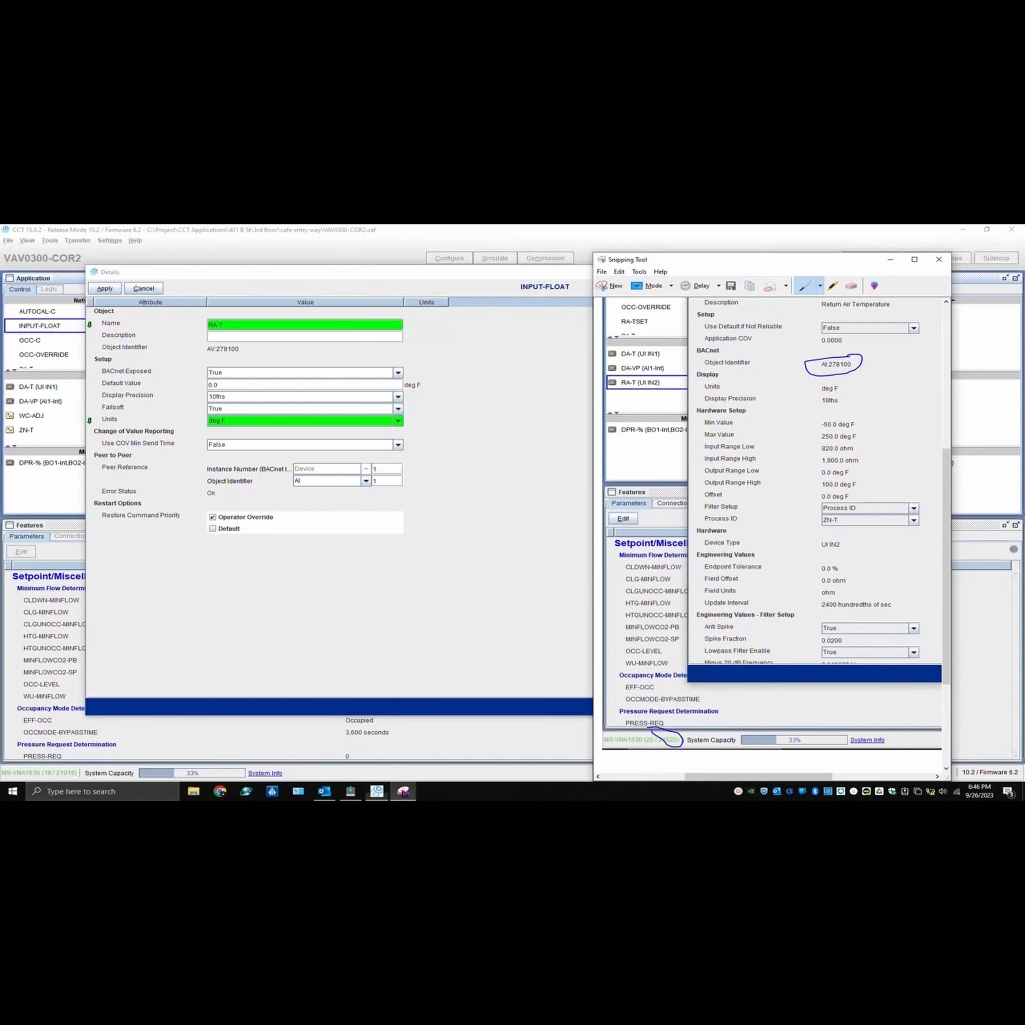
{"action": "mouse_move", "coordinate": [853, 354]}
{"action": "left_mouse_down"}
{"action": "mouse_move", "coordinate": [826, 351]}
{"action": "mouse_move", "coordinate": [801, 390]}
{"action": "mouse_move", "coordinate": [843, 346]}
{"action": "mouse_move", "coordinate": [809, 356]}
{"action": "left_mouse_up"}
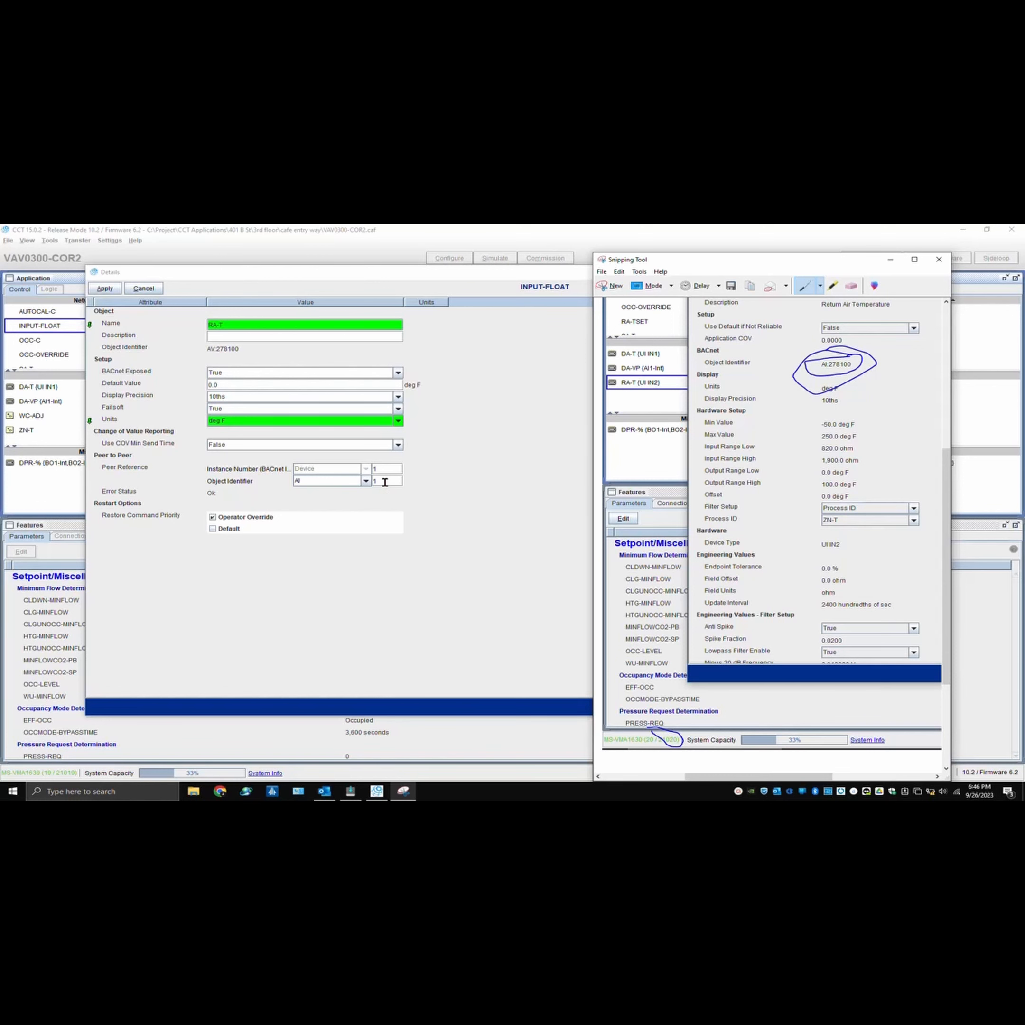
{"action": "left_click", "coordinate": [385, 482]}
{"action": "type", "text": "2"}
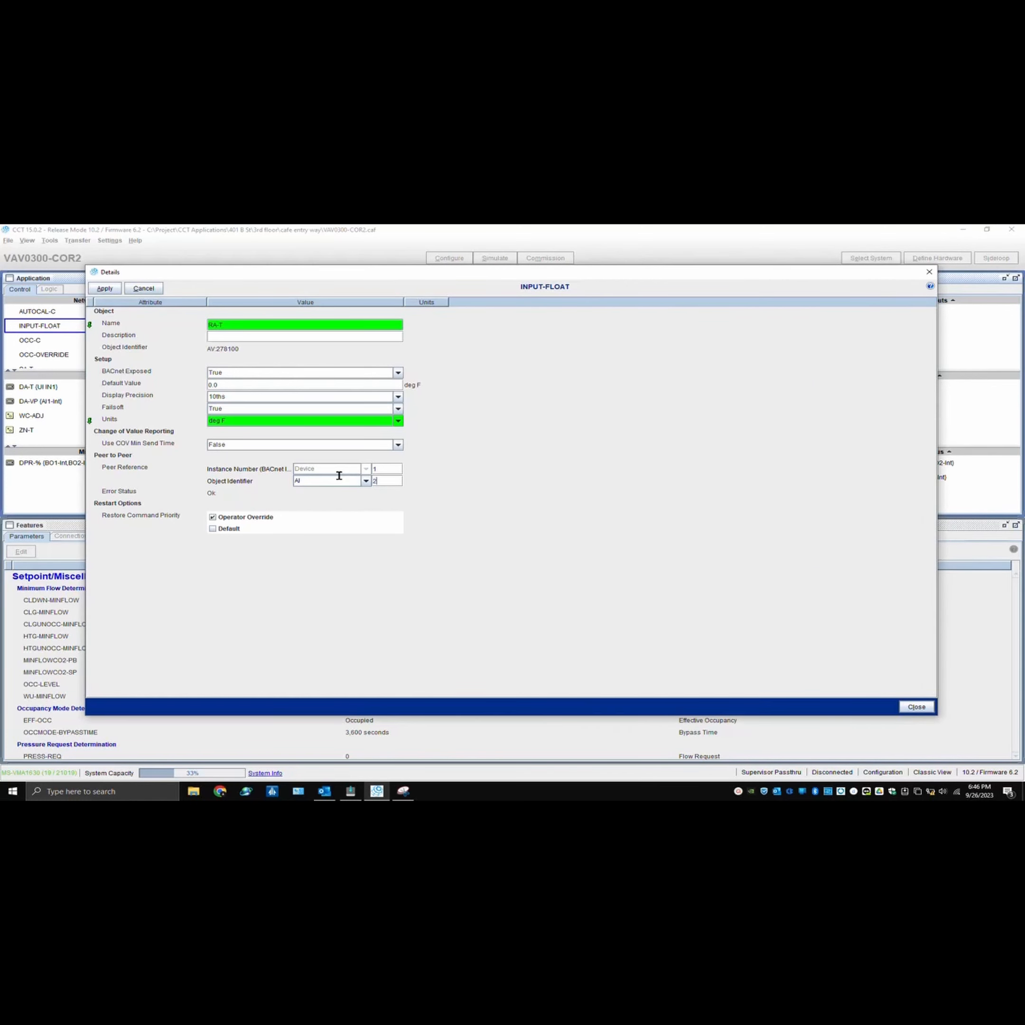
{"action": "type", "text": "78100"}
Set the peer reference's device instance number to 21020 per the snip, and apply and close the RA-T details.
{"action": "left_click", "coordinate": [404, 791]}
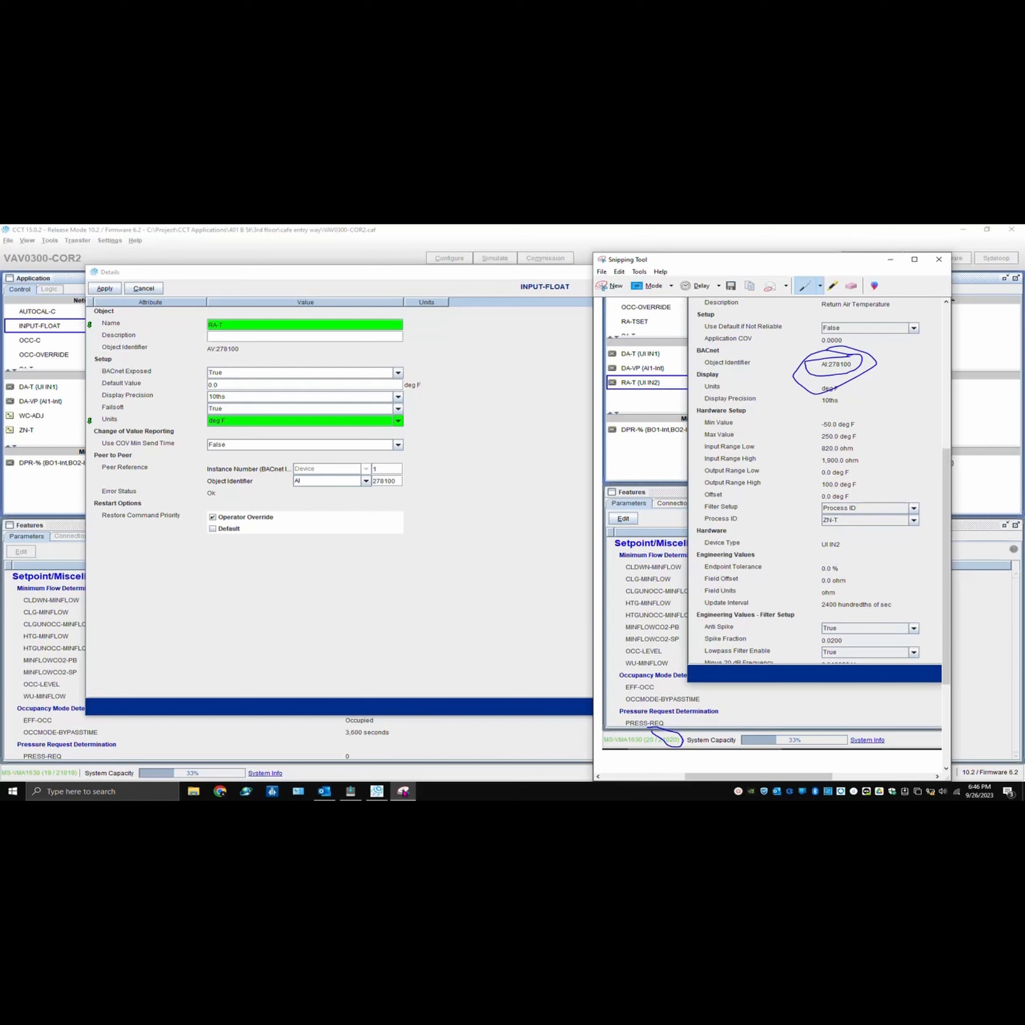
{"action": "mouse_move", "coordinate": [677, 725]}
{"action": "left_mouse_down"}
{"action": "mouse_move", "coordinate": [650, 722]}
{"action": "mouse_move", "coordinate": [667, 762]}
{"action": "mouse_move", "coordinate": [681, 724]}
{"action": "mouse_move", "coordinate": [660, 725]}
{"action": "left_mouse_up"}
{"action": "left_click", "coordinate": [386, 473]}
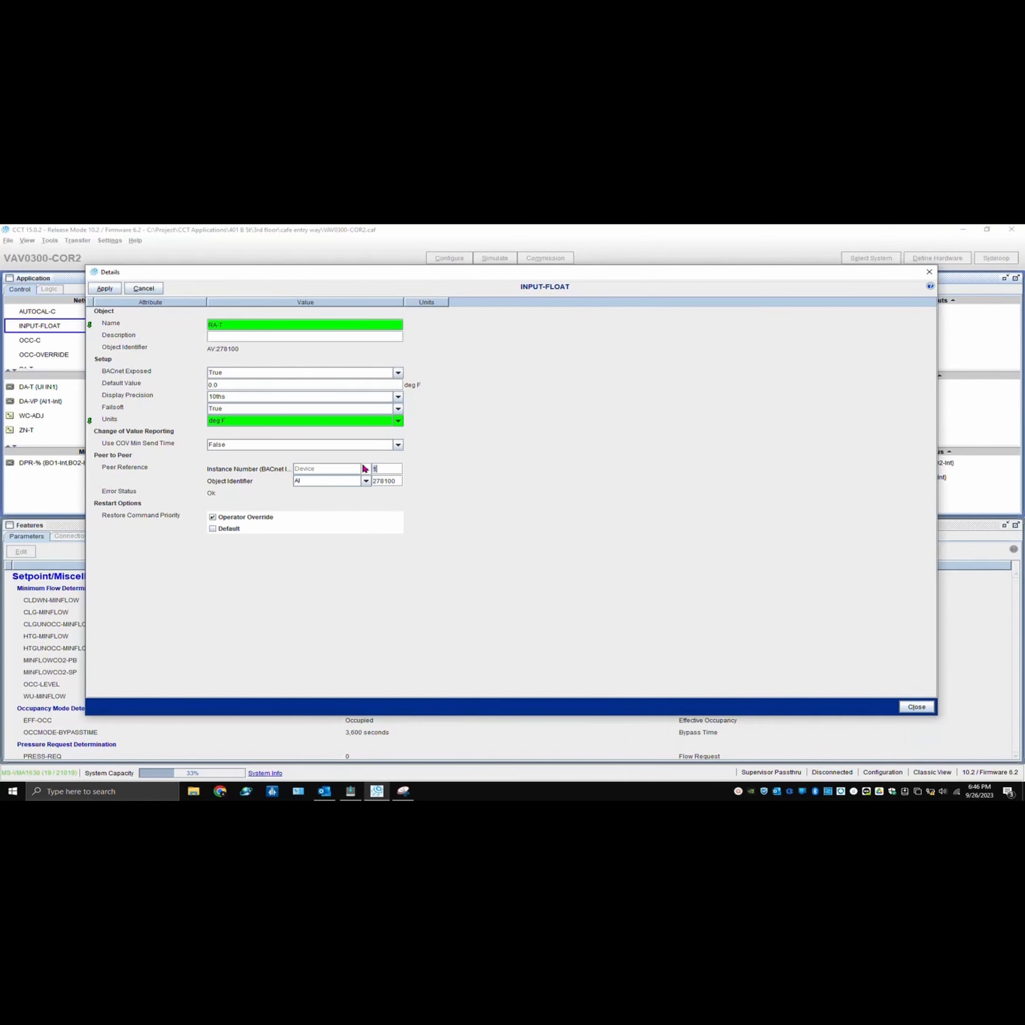
{"action": "type", "text": "21020"}
{"action": "key", "text": "Delete"}
{"action": "left_click", "coordinate": [404, 791]}
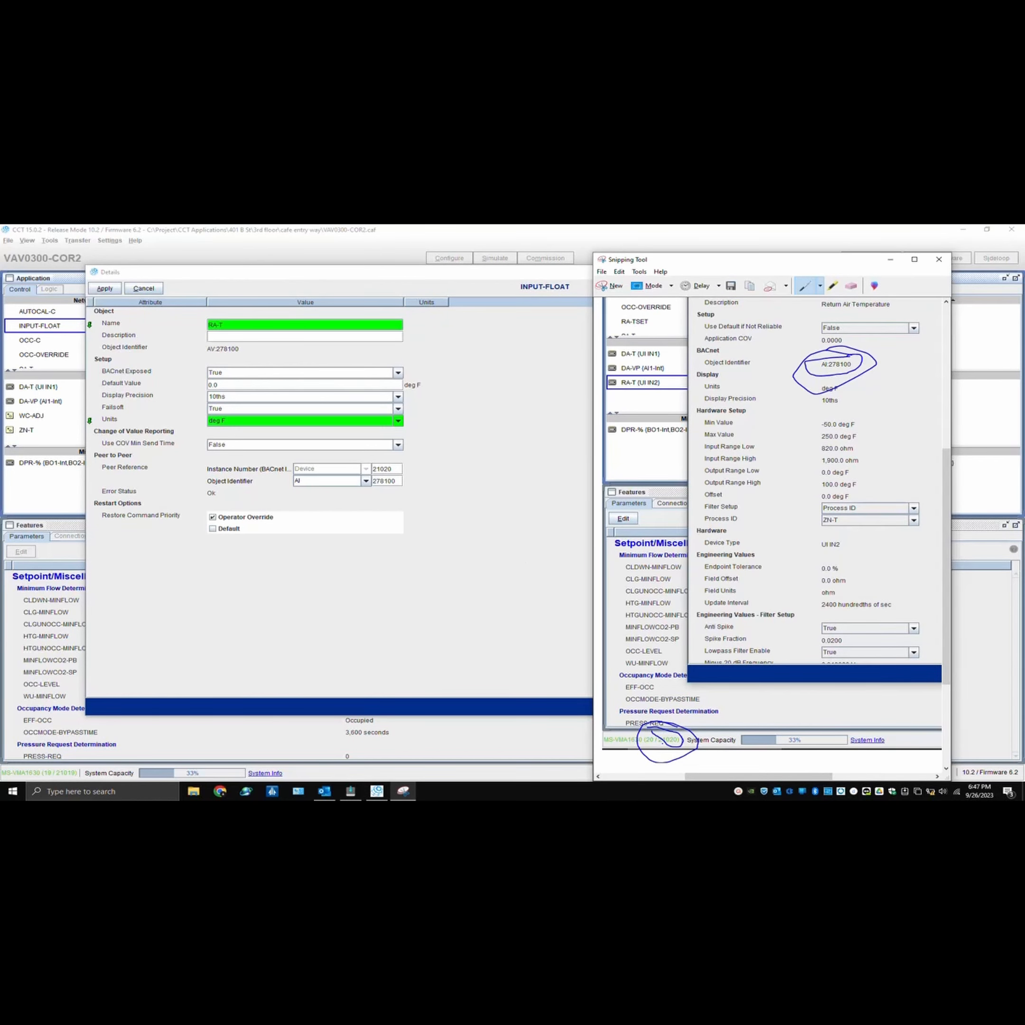
{"action": "left_click", "coordinate": [497, 521]}
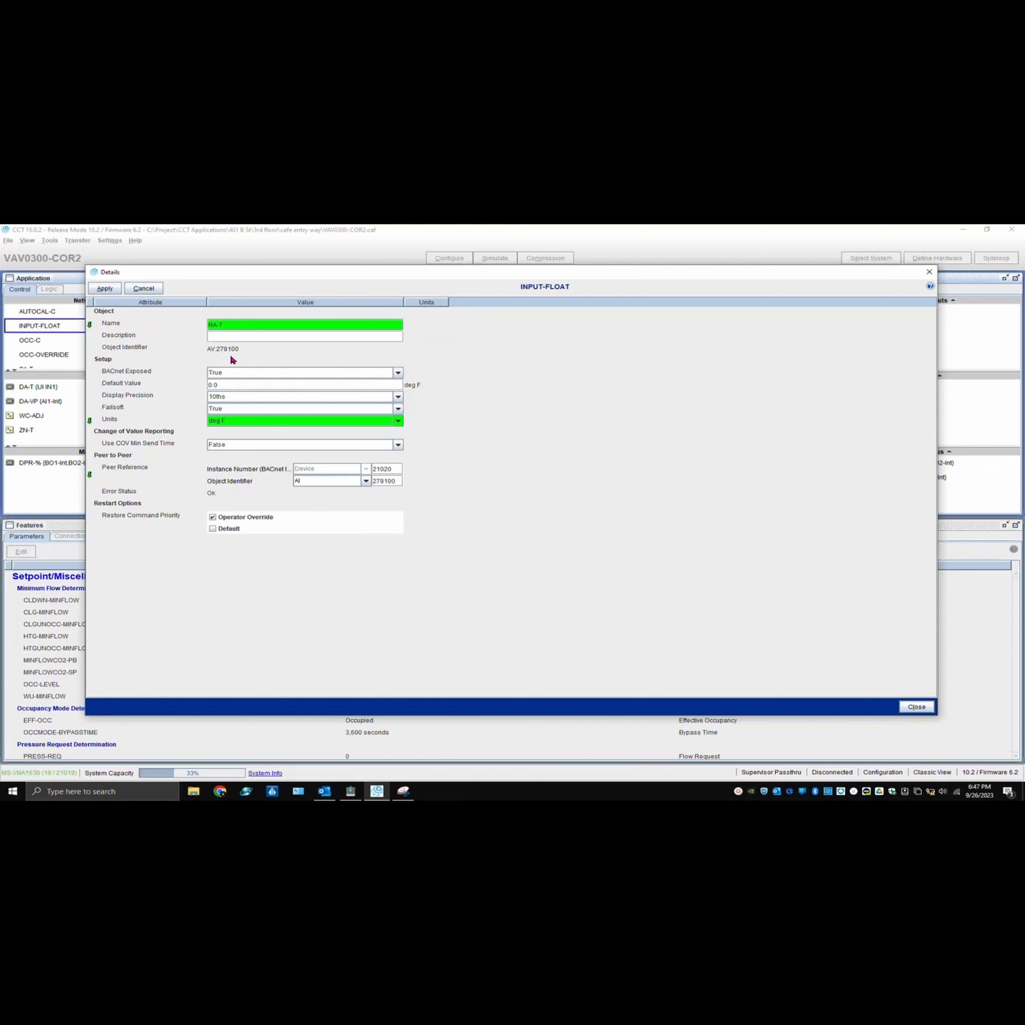
{"action": "left_click", "coordinate": [109, 291]}
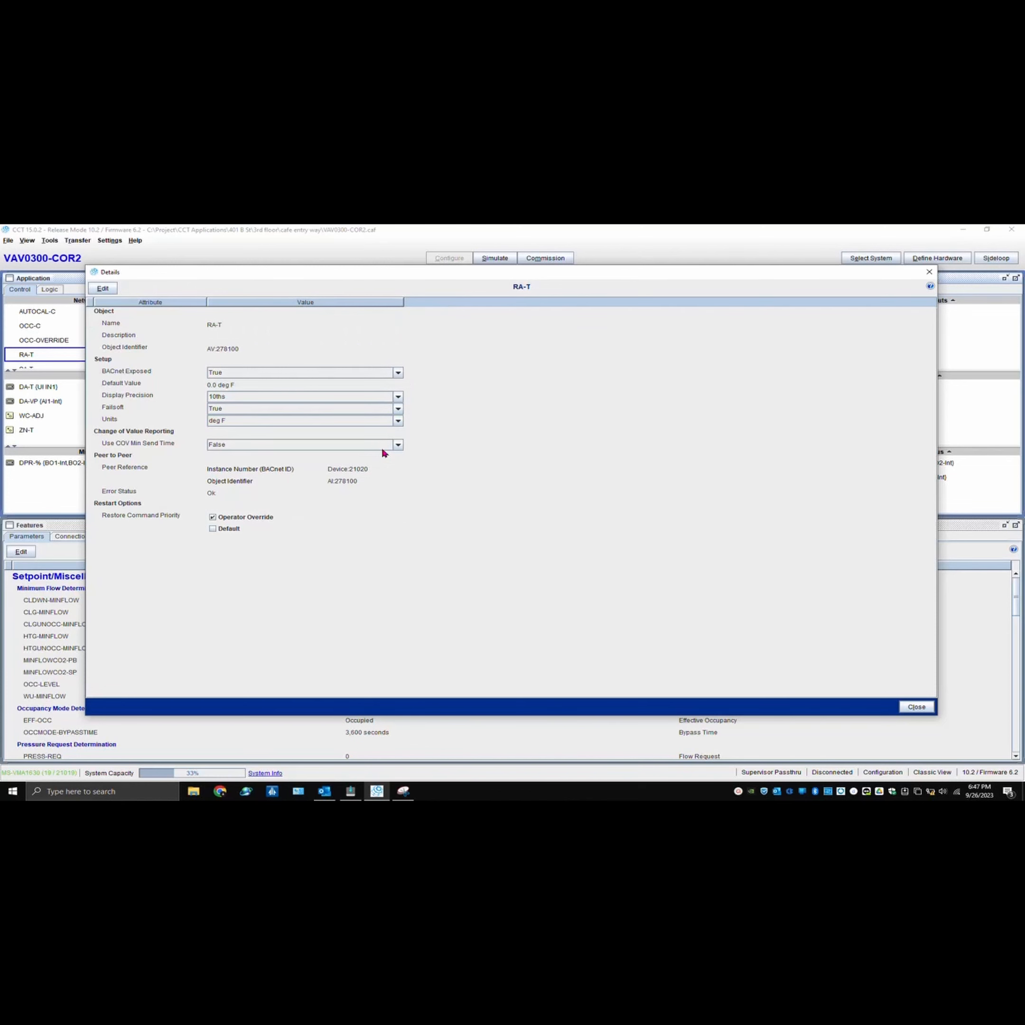
{"action": "left_click", "coordinate": [914, 708]}
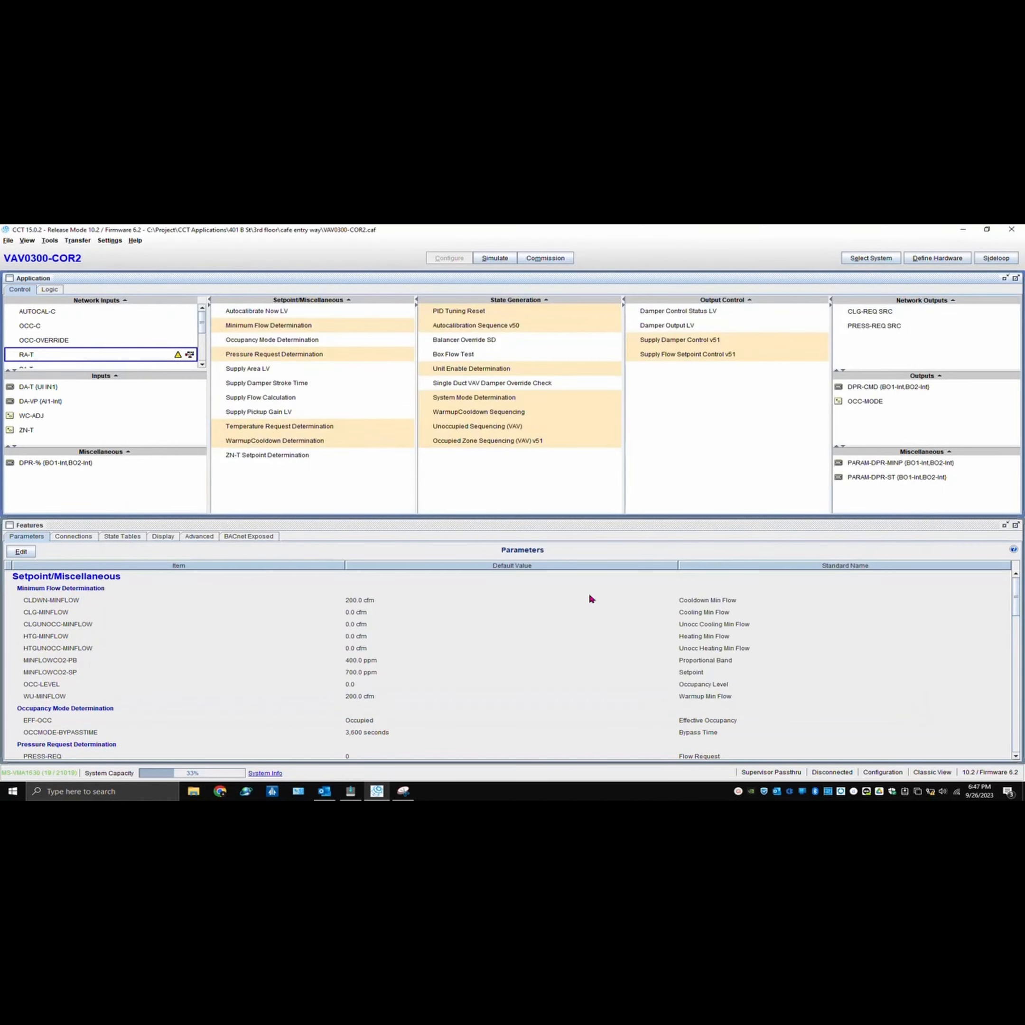
Change the Process Variable connection of Supply Flow Setpoint Control v51 from ZN-T to the RA-T network input.
{"action": "left_click", "coordinate": [83, 537]}
{"action": "left_click", "coordinate": [41, 428]}
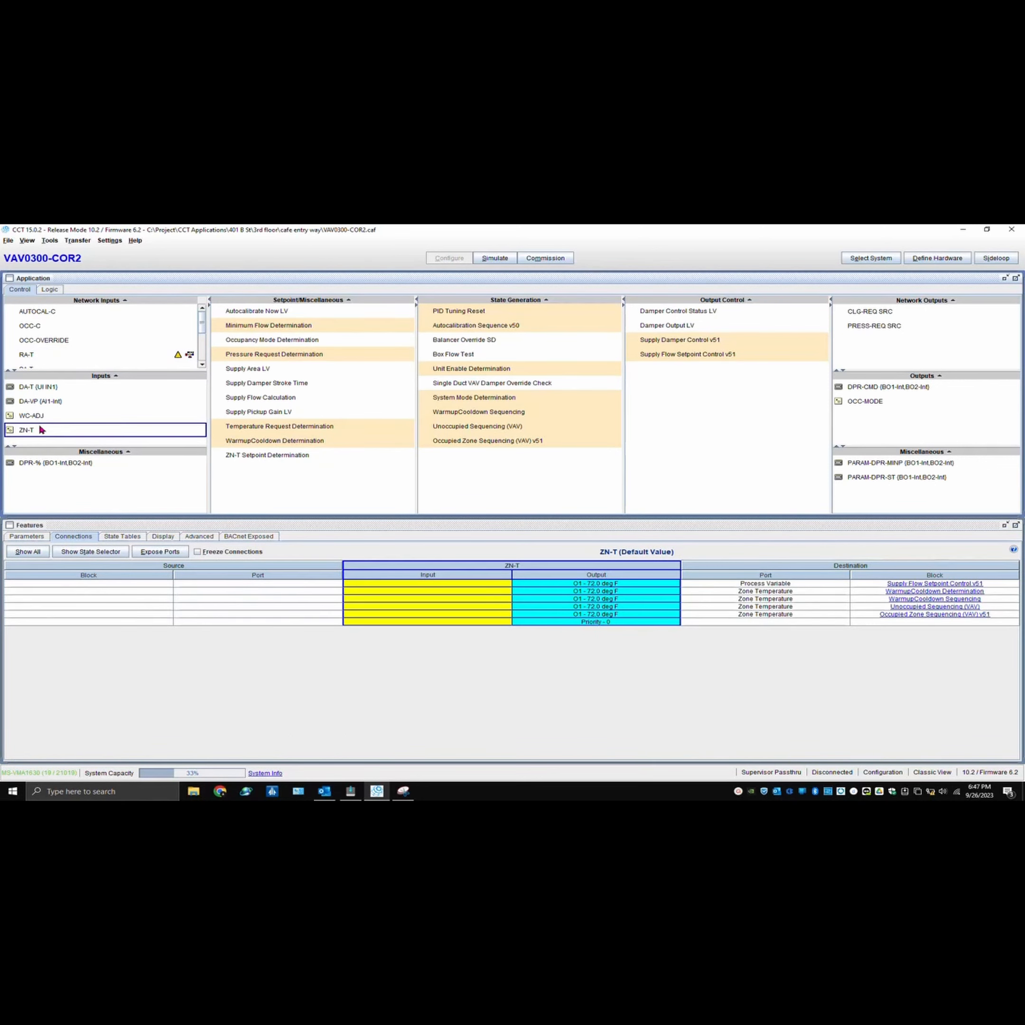
{"action": "left_click", "coordinate": [905, 584]}
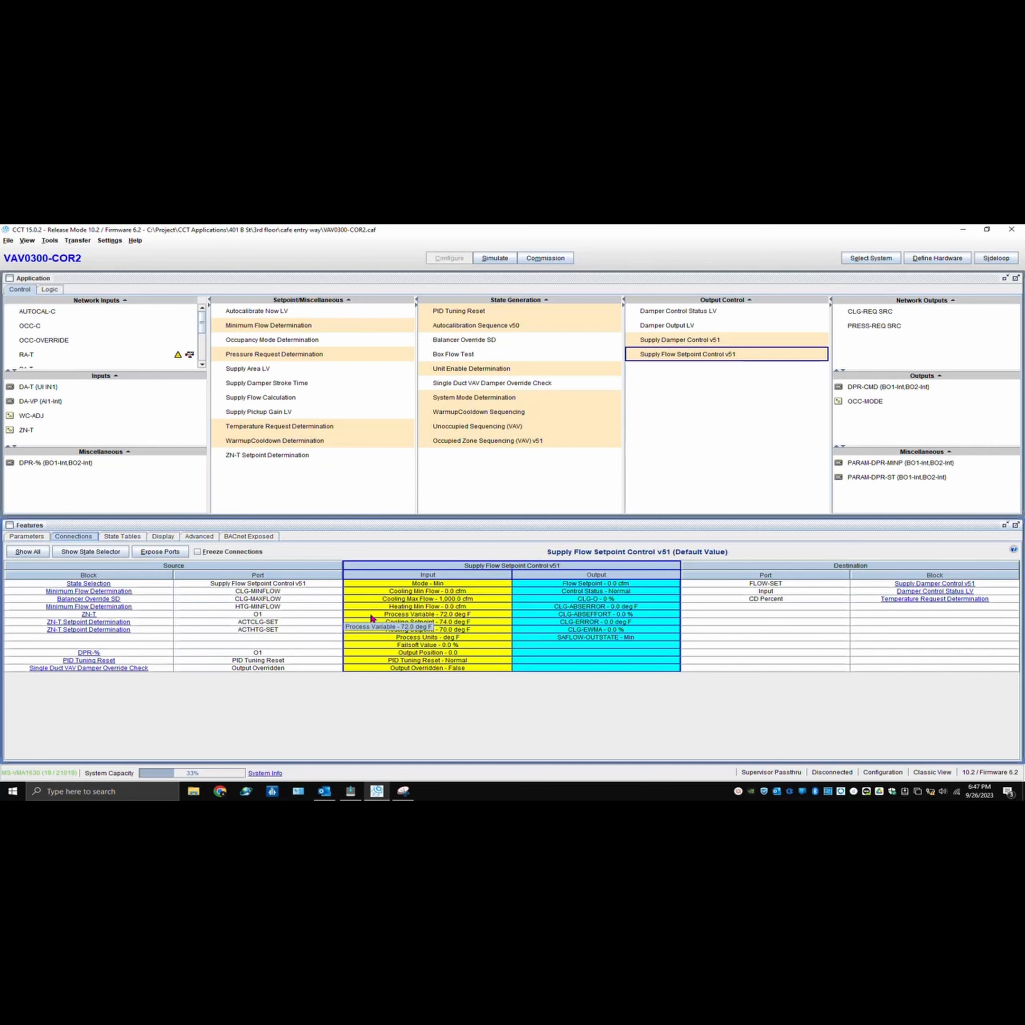
{"action": "right_click", "coordinate": [371, 617]}
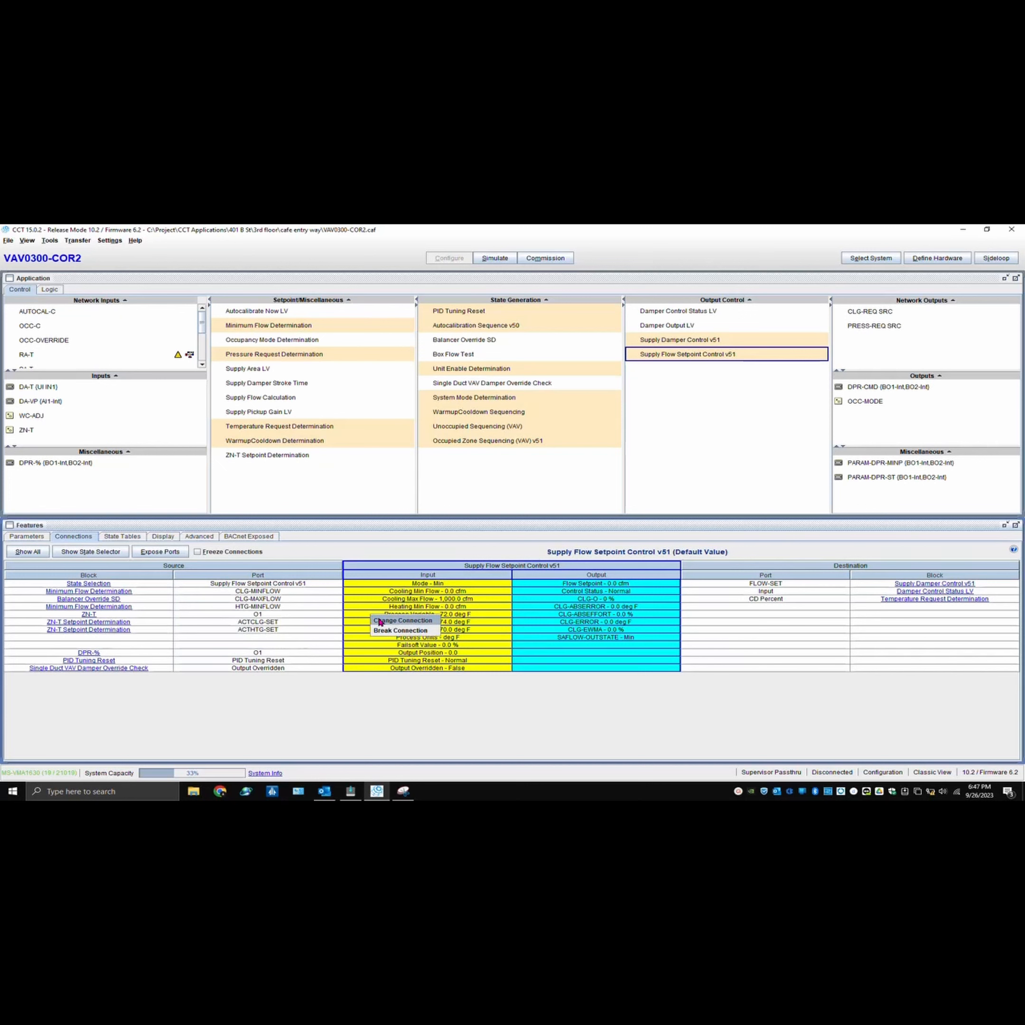
{"action": "left_click", "coordinate": [380, 621]}
{"action": "scroll", "coordinate": [455, 543], "scroll_direction": "down", "scroll_amount": 5}
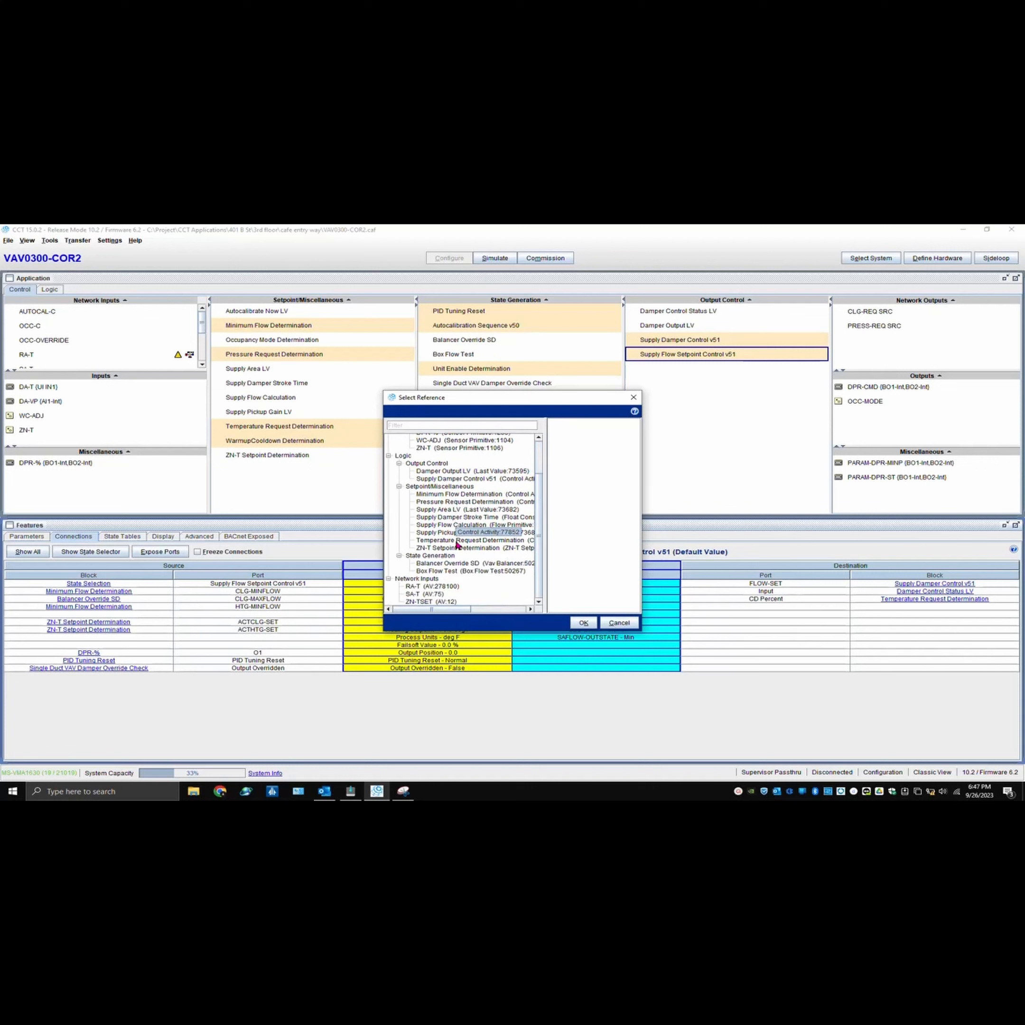
{"action": "left_click", "coordinate": [420, 582]}
{"action": "left_click", "coordinate": [420, 586]}
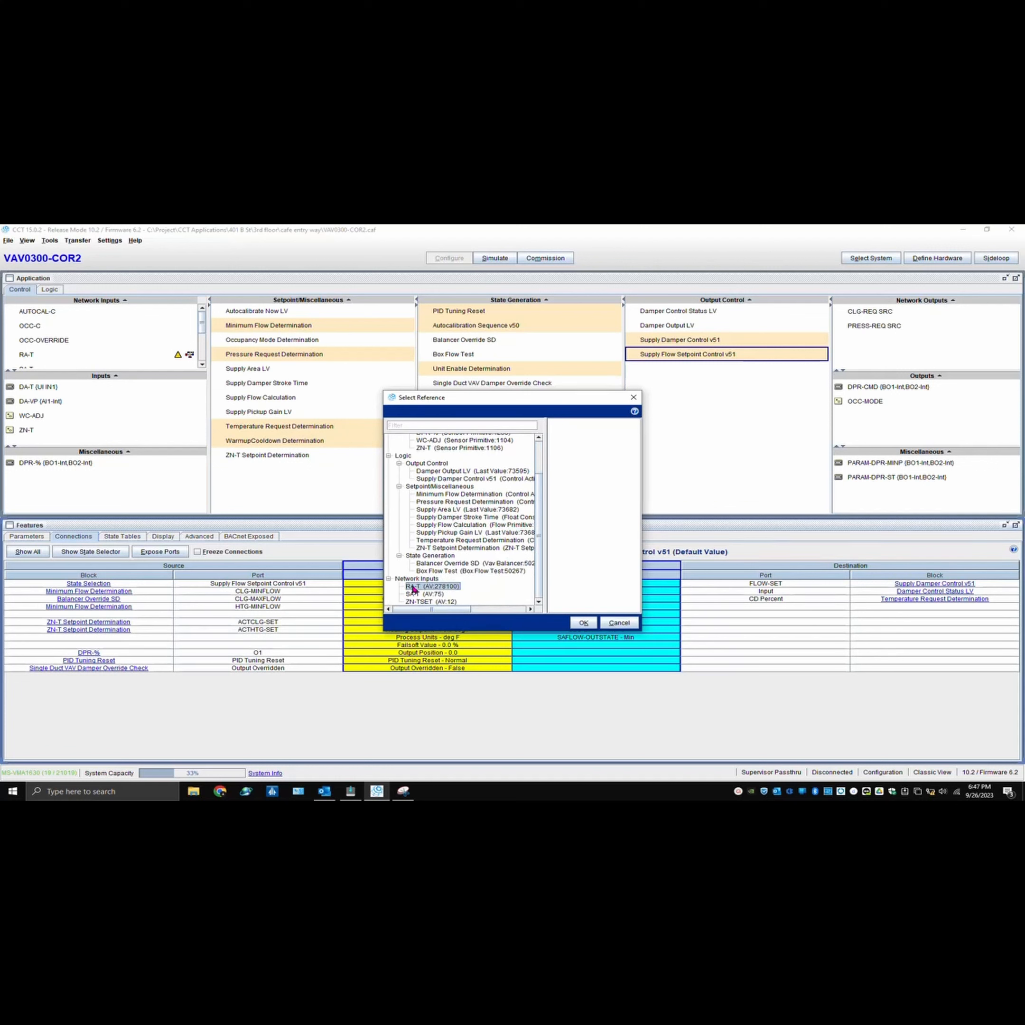
{"action": "left_click", "coordinate": [585, 623]}
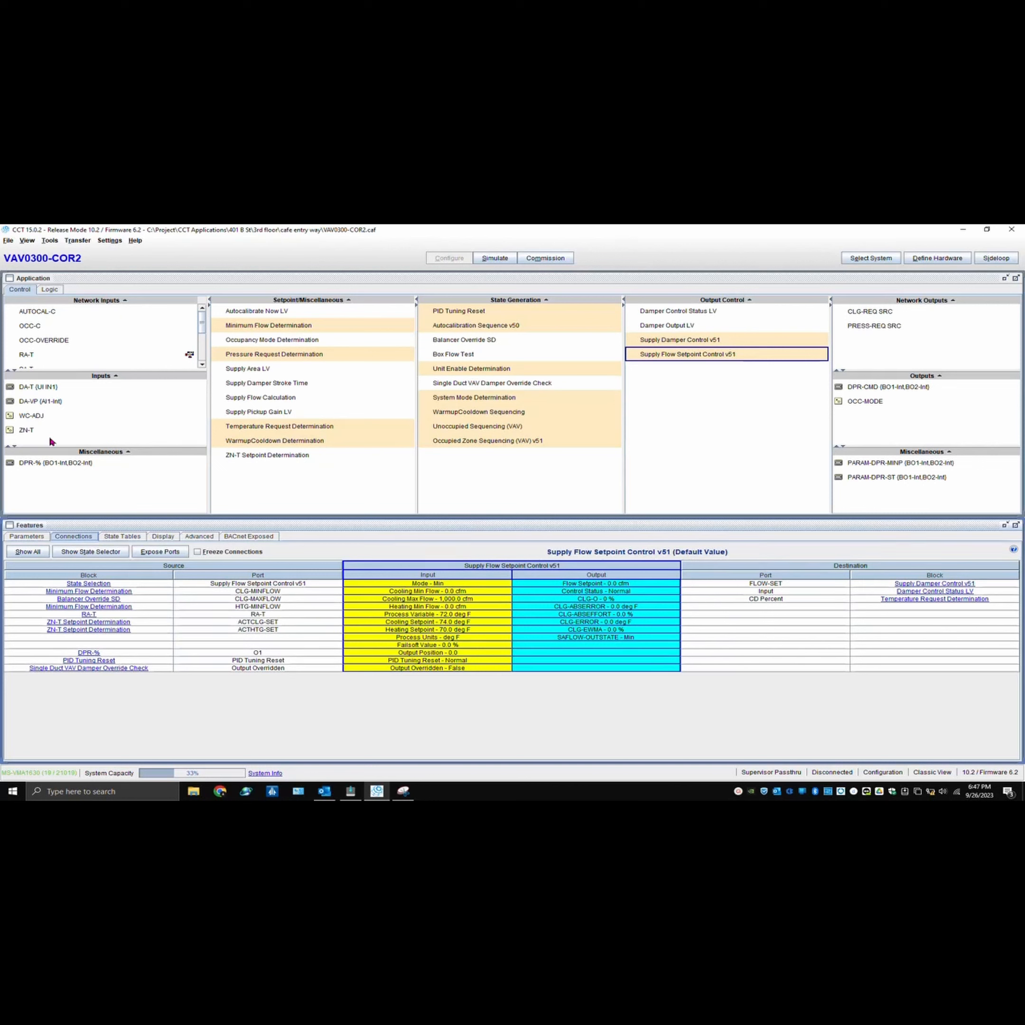
Change the Zone Temperature connection of WarmupCooldown Determination from ZN-T to the RA-T network input.
{"action": "left_click", "coordinate": [28, 432]}
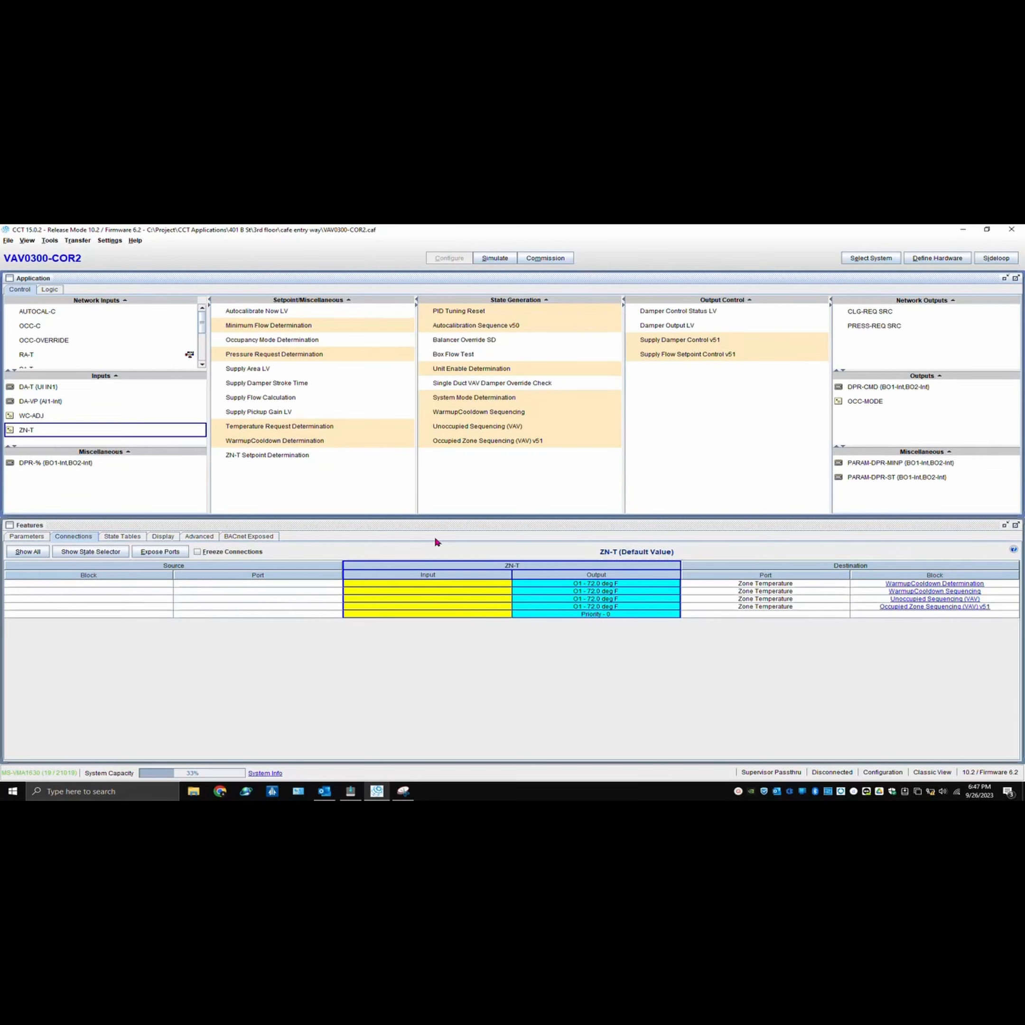
{"action": "left_click", "coordinate": [925, 588]}
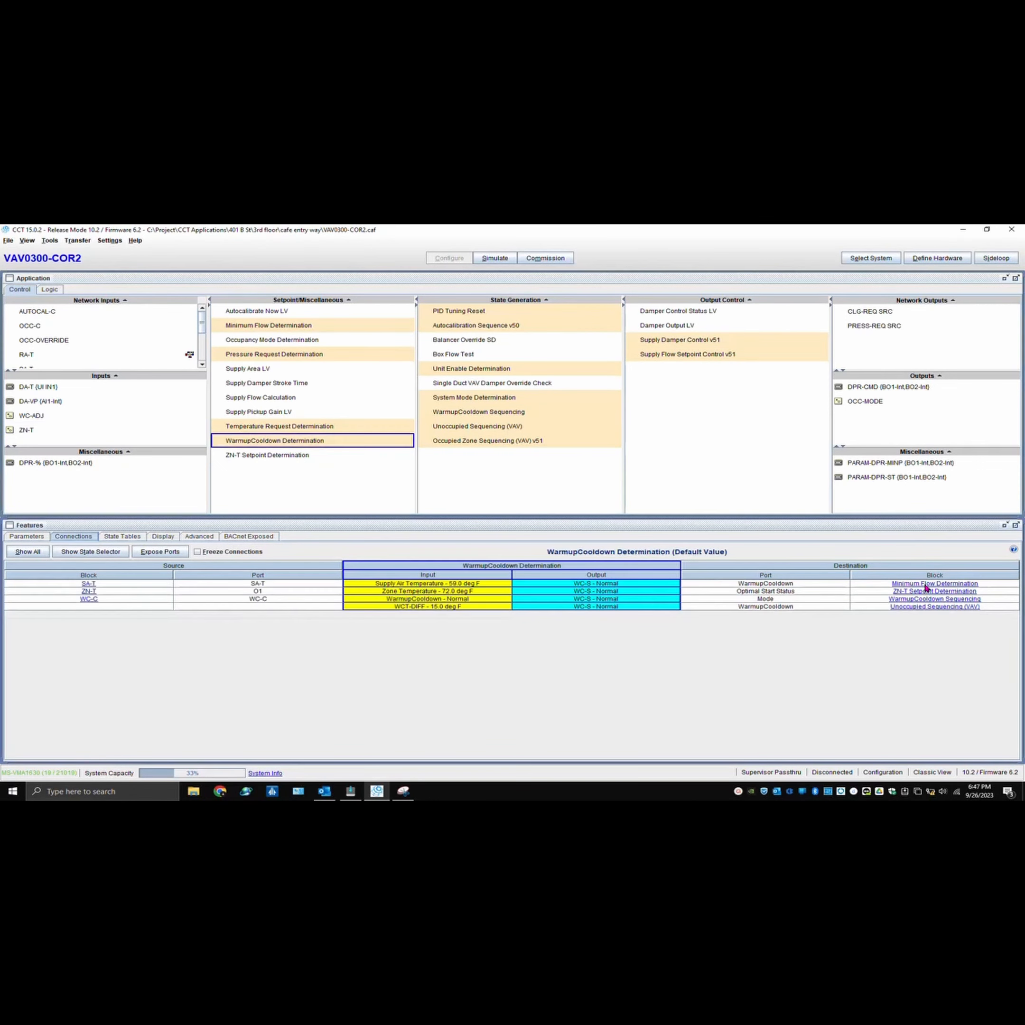
{"action": "right_click", "coordinate": [355, 592]}
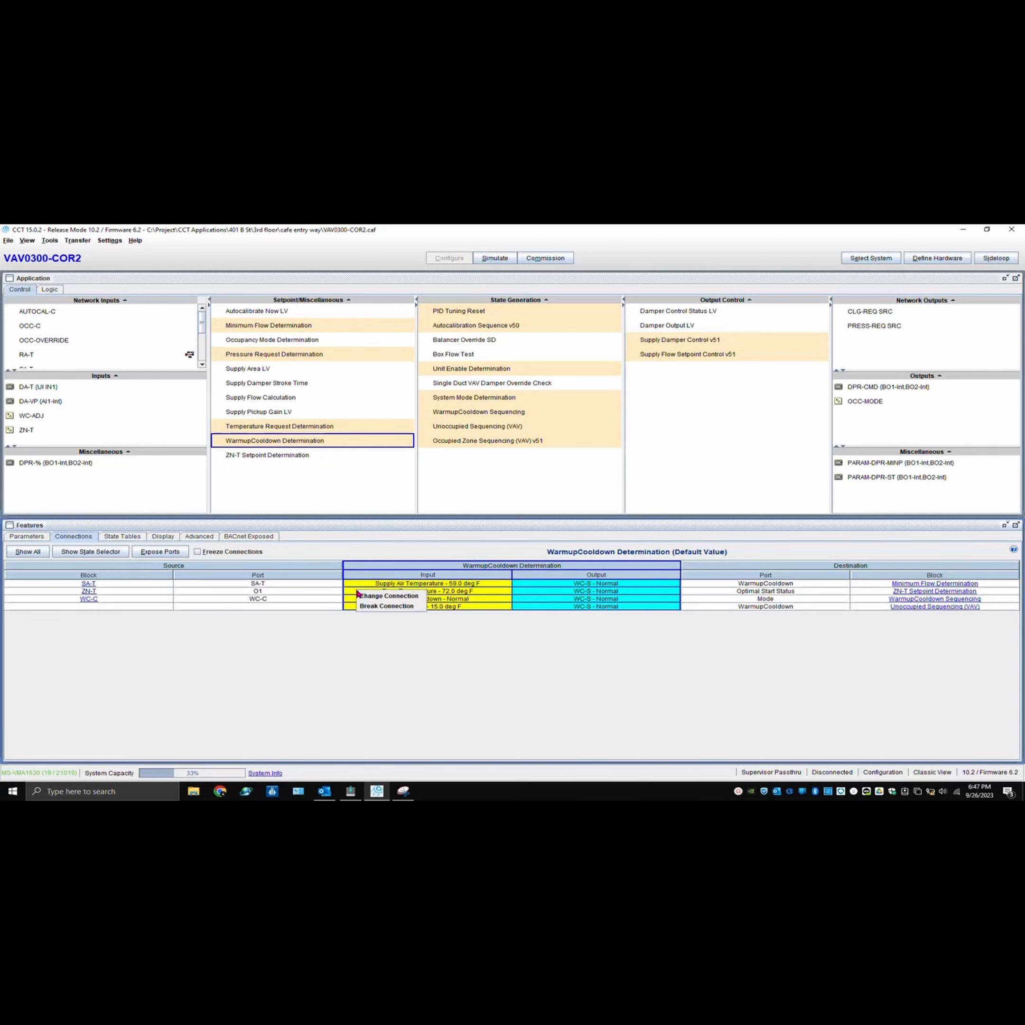
{"action": "left_click", "coordinate": [388, 596]}
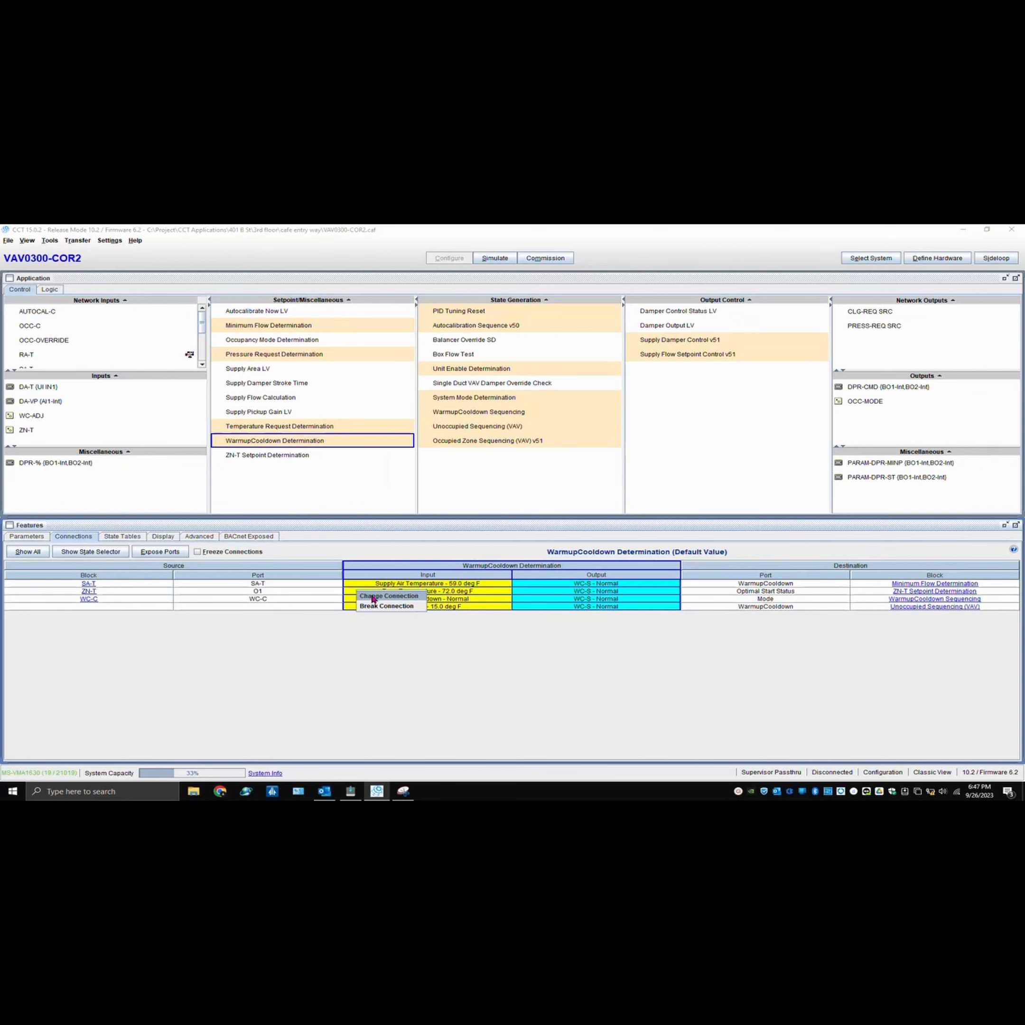
{"action": "scroll", "coordinate": [430, 556], "scroll_direction": "down", "scroll_amount": 5}
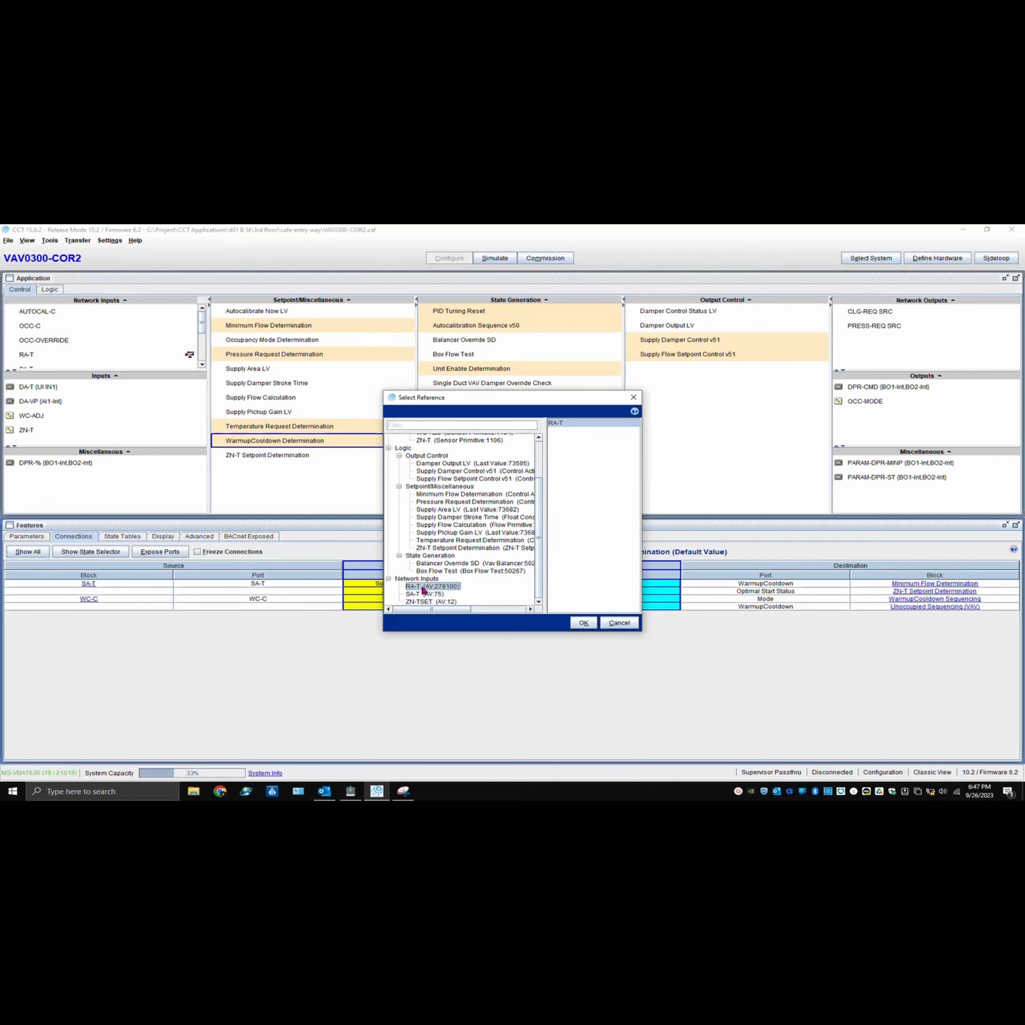
{"action": "left_click", "coordinate": [619, 623]}
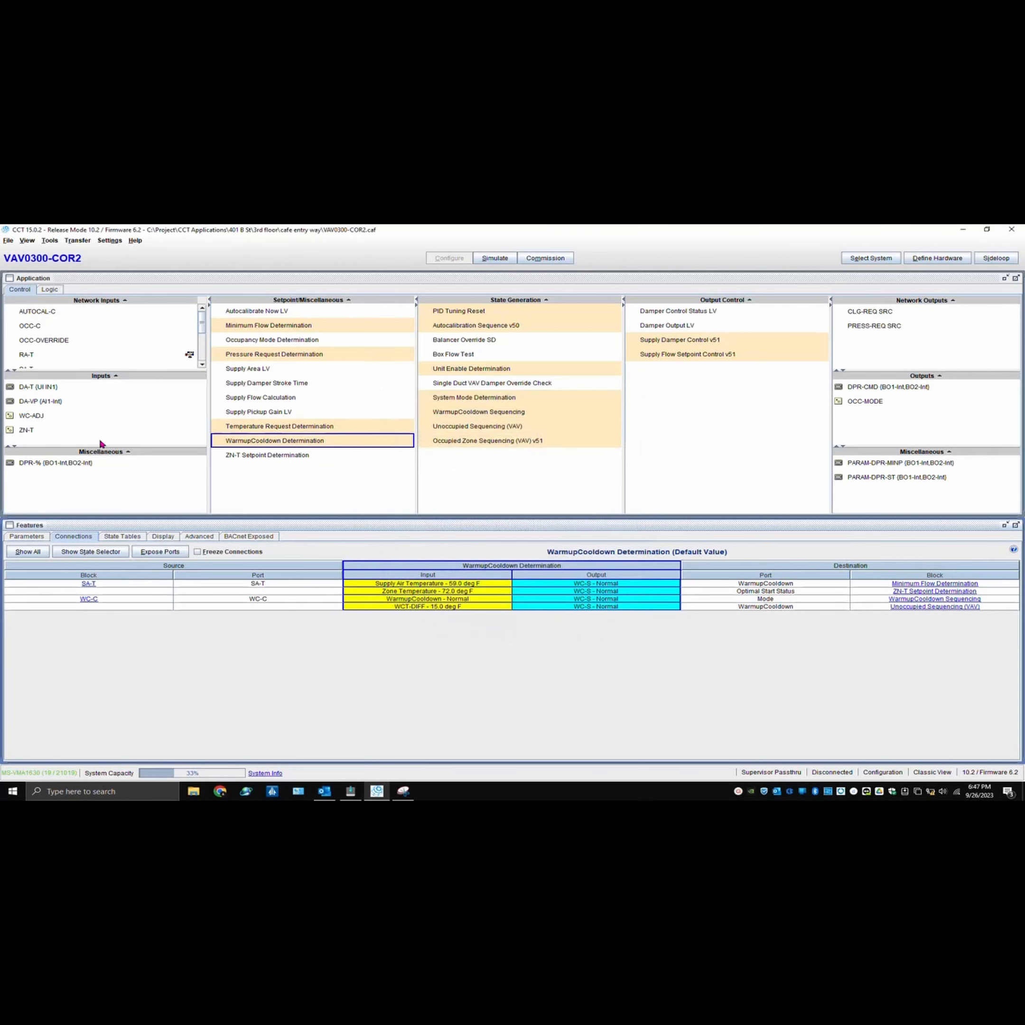
Change the Zone Temperature connection of WarmupCooldown Sequencing from ZN-T to the RA-T network input.
{"action": "left_click", "coordinate": [30, 430]}
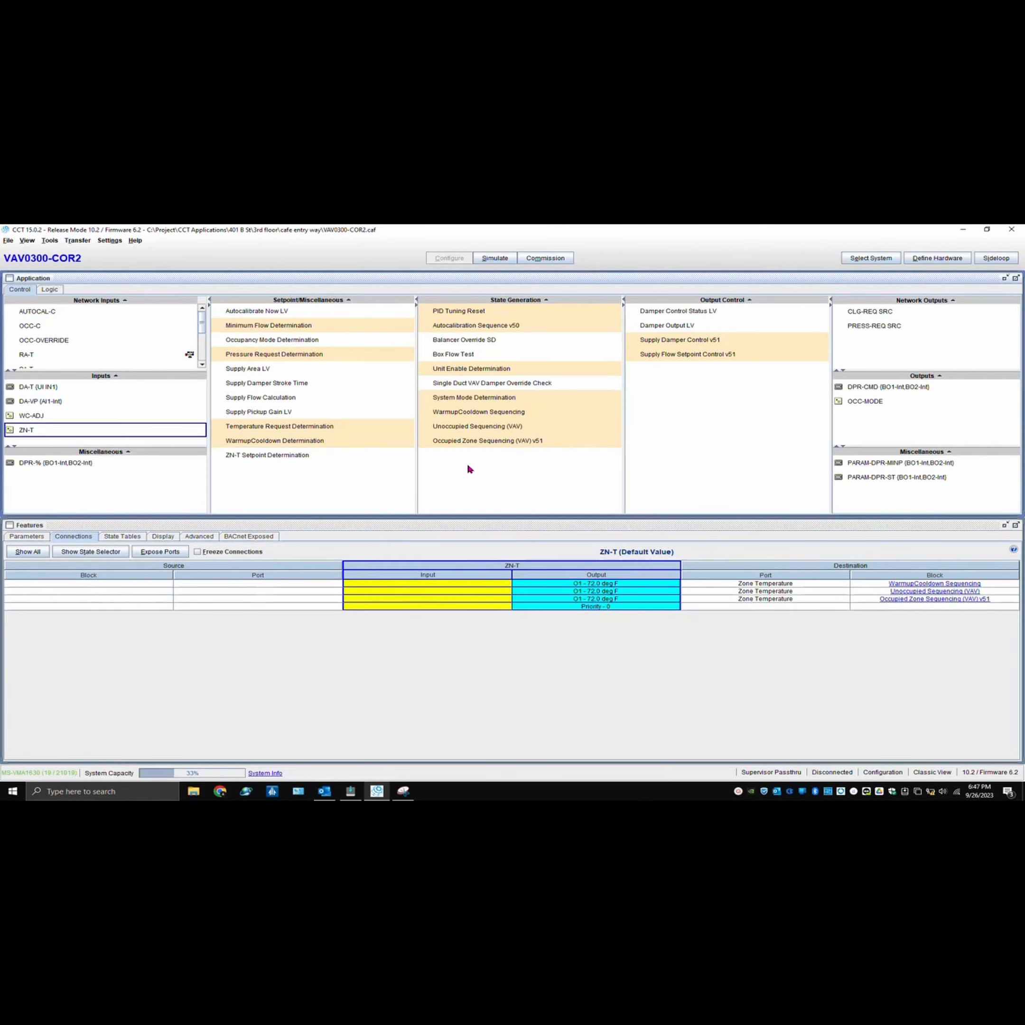
{"action": "left_click", "coordinate": [902, 583]}
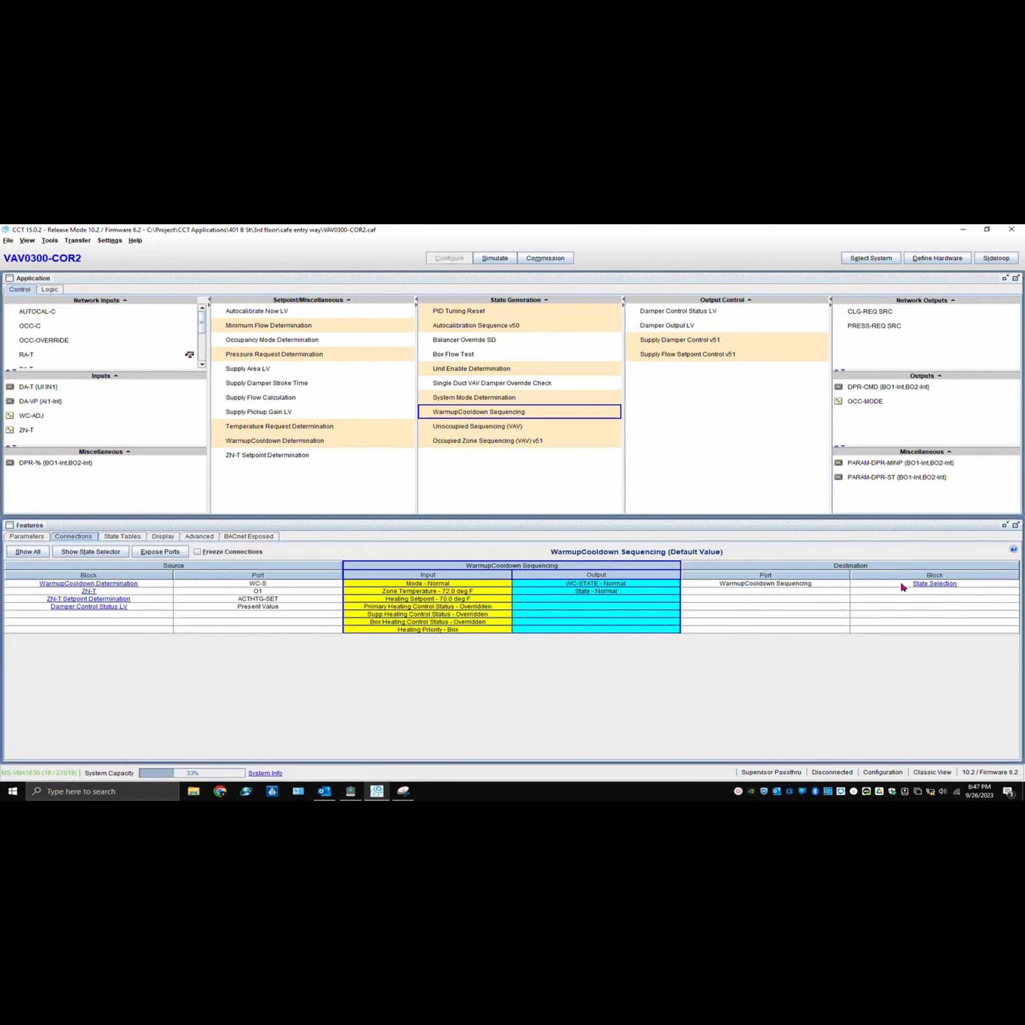
{"action": "right_click", "coordinate": [389, 591]}
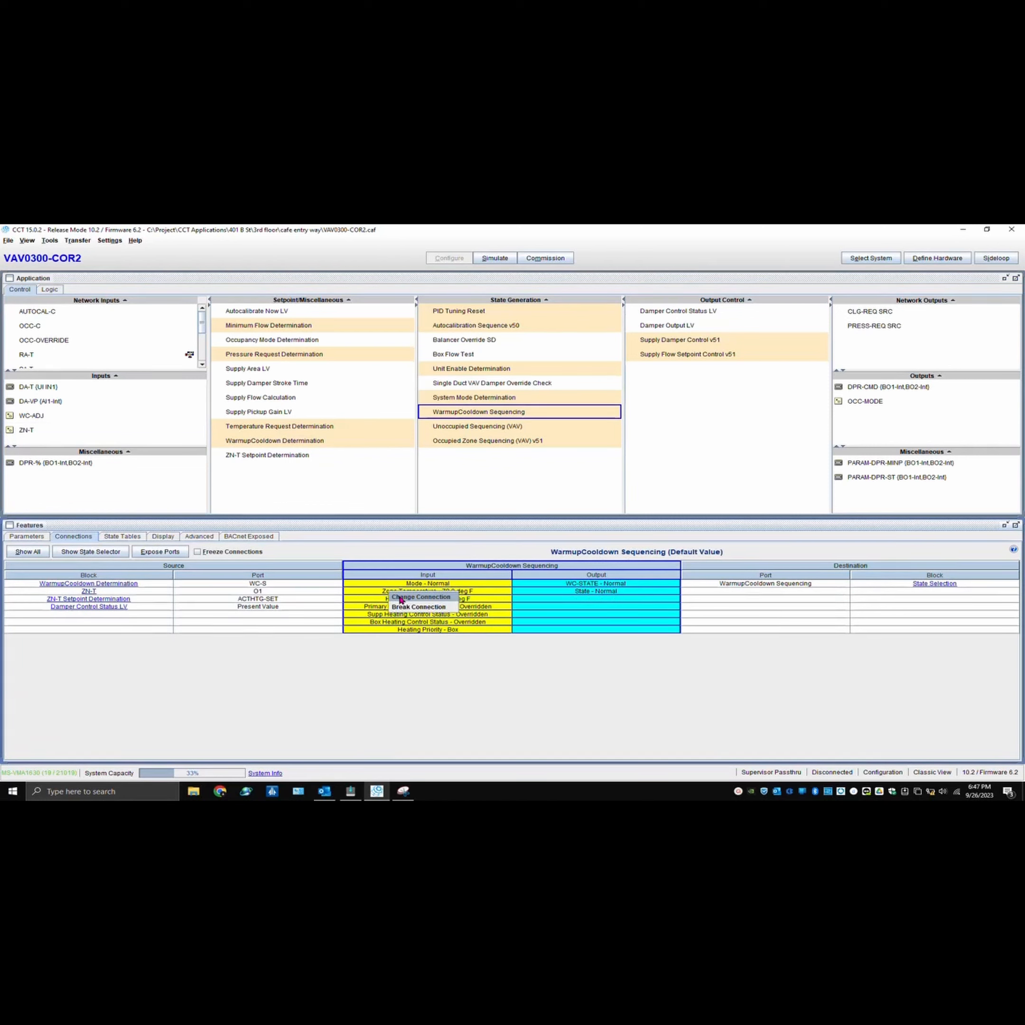
{"action": "left_click", "coordinate": [400, 597]}
{"action": "scroll", "coordinate": [431, 571], "scroll_direction": "down", "scroll_amount": 3}
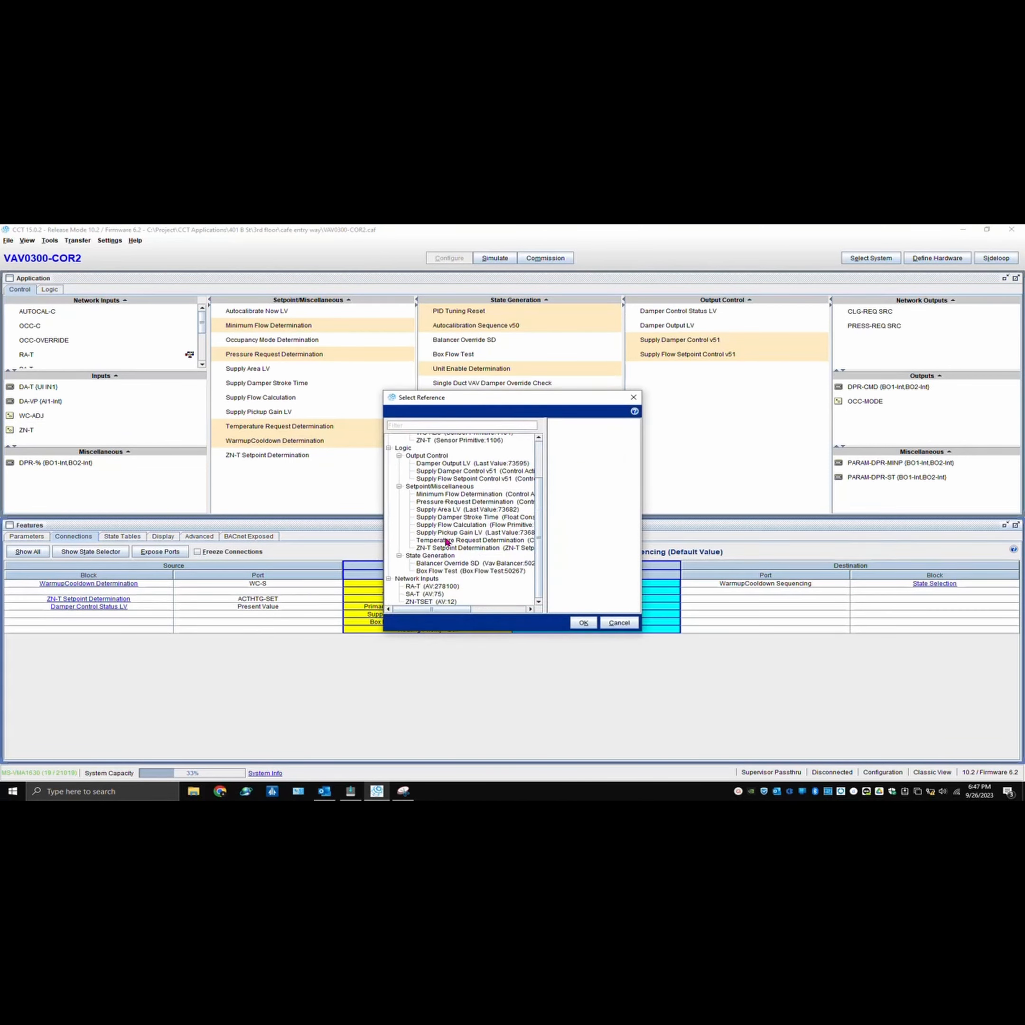
{"action": "left_click", "coordinate": [423, 586]}
{"action": "left_click", "coordinate": [589, 623]}
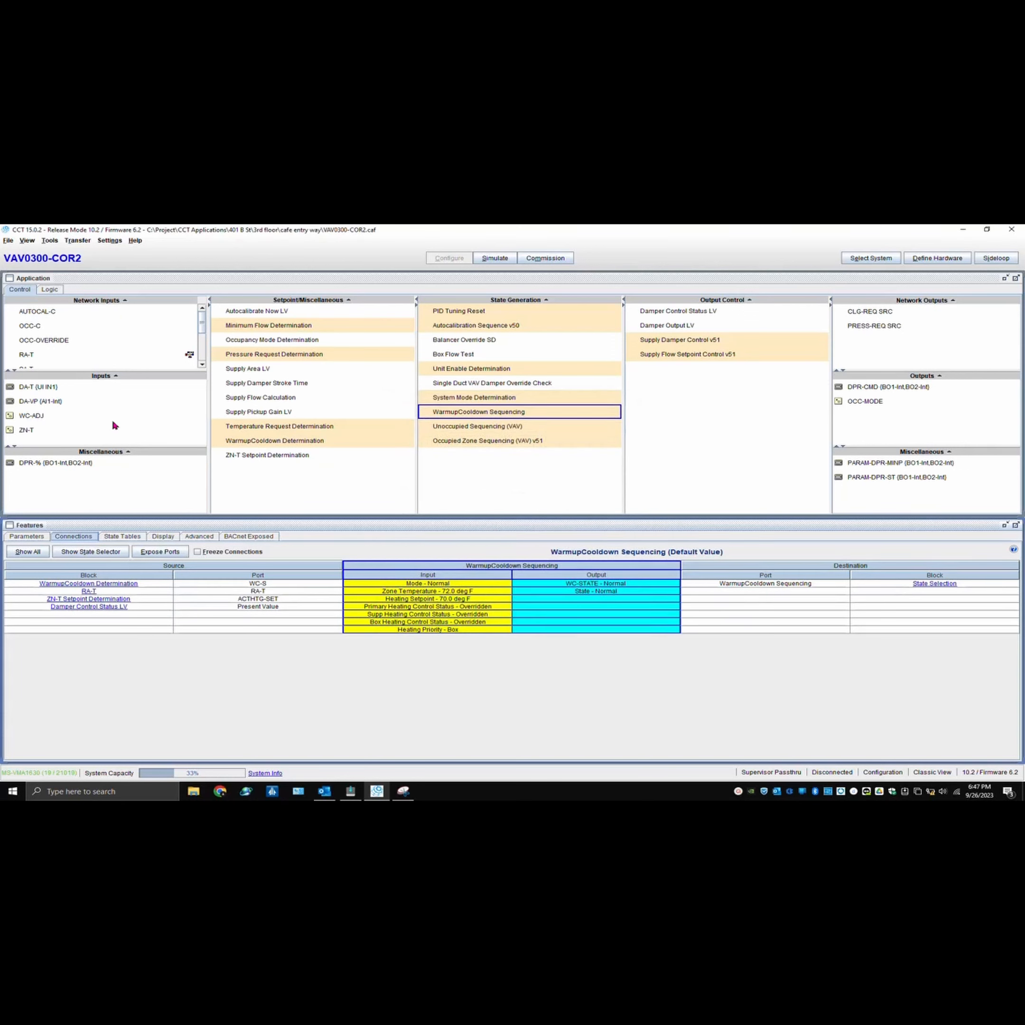
Change the Zone Temperature connection of Unoccupied Sequencing (VAV) from ZN-T to the RA-T network input.
{"action": "left_click", "coordinate": [27, 429]}
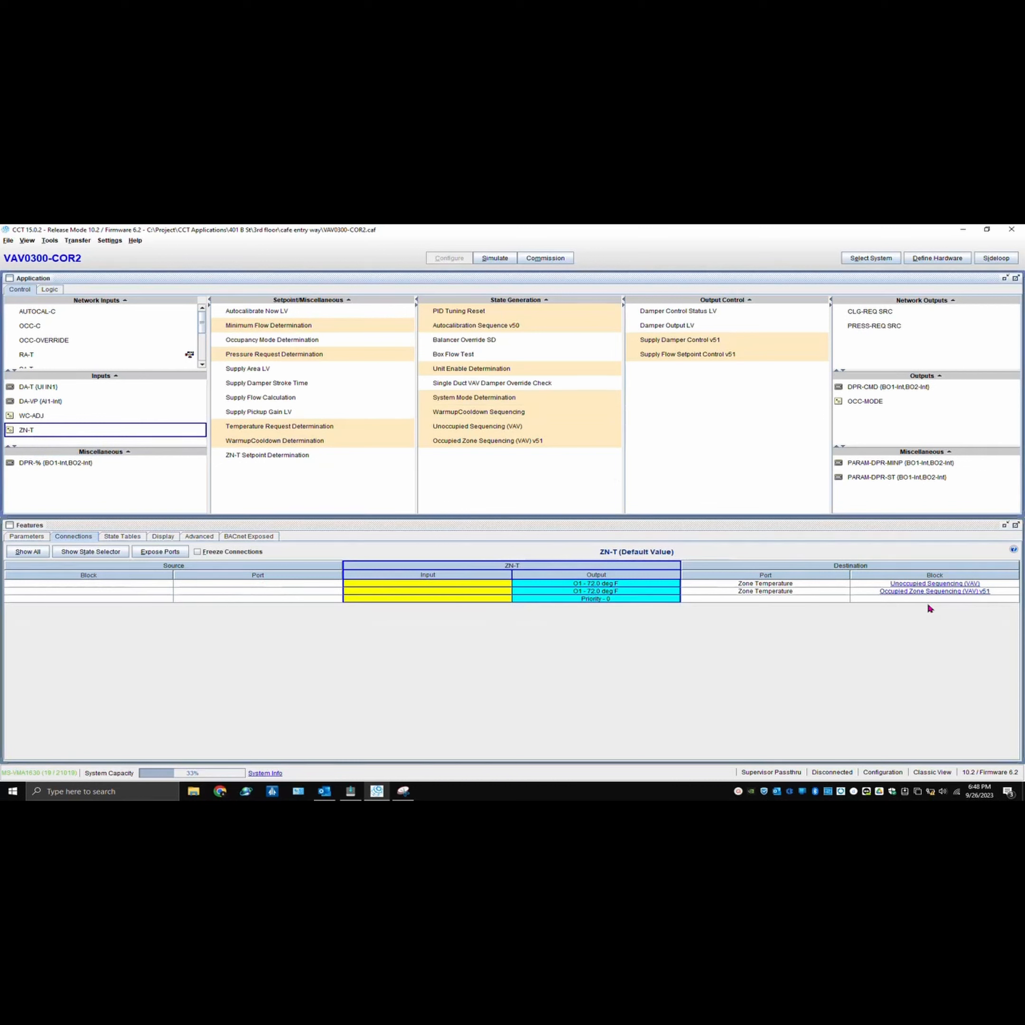
{"action": "left_click", "coordinate": [918, 585]}
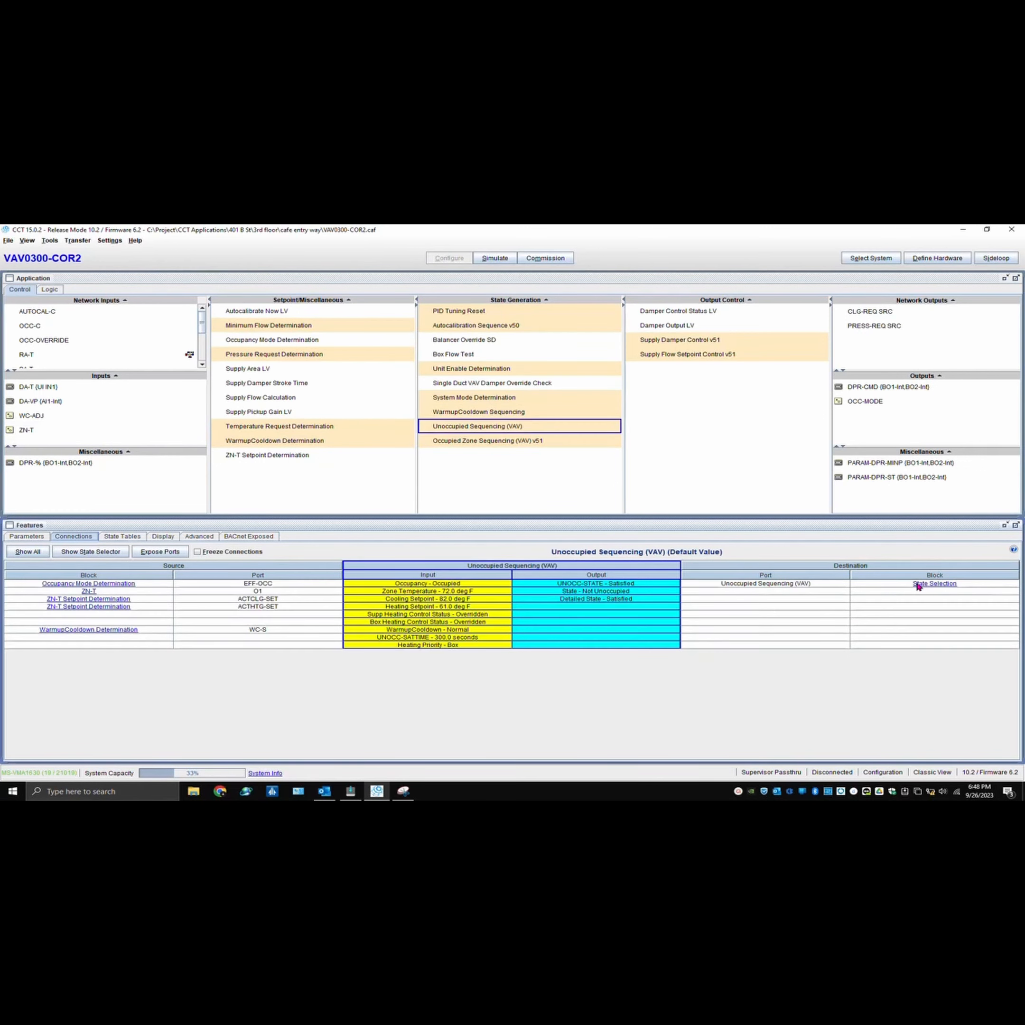
{"action": "right_click", "coordinate": [370, 594]}
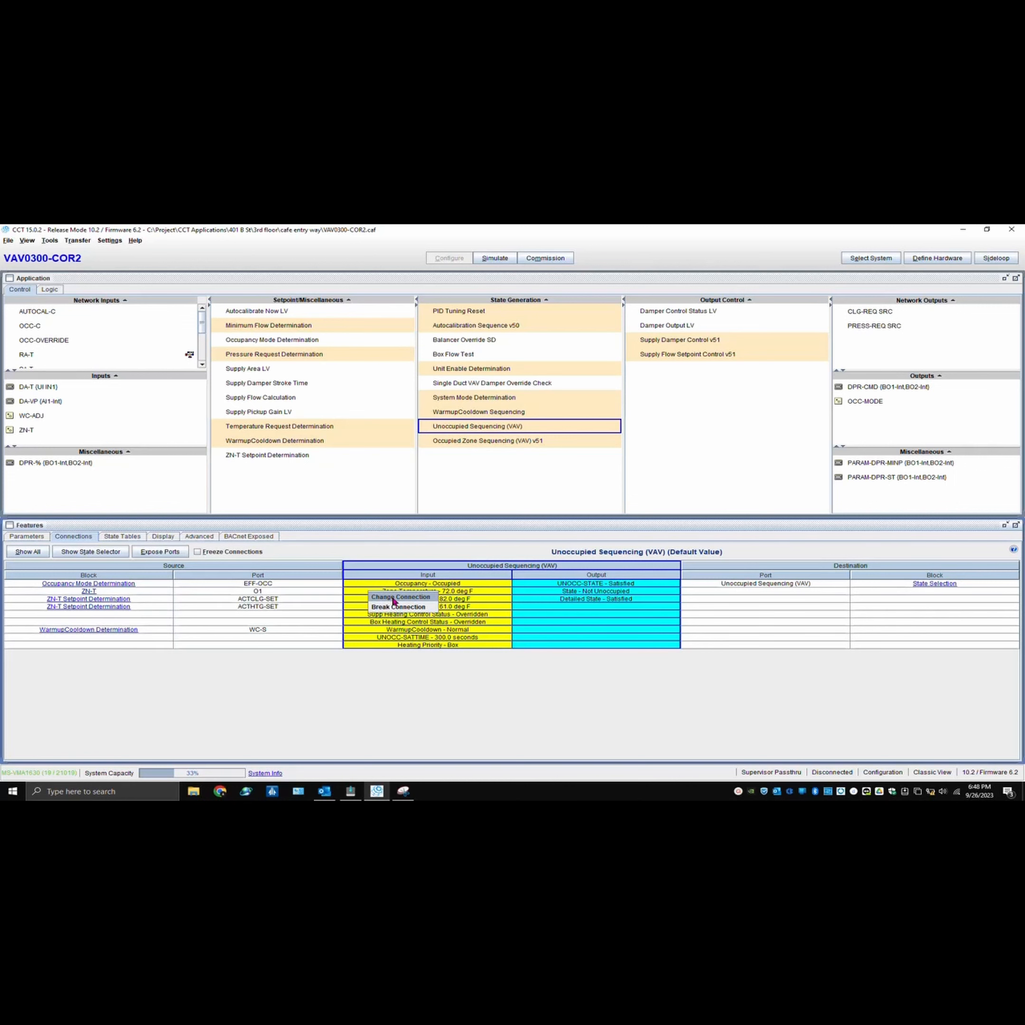
{"action": "left_click", "coordinate": [394, 599]}
{"action": "scroll", "coordinate": [391, 594], "scroll_direction": "down", "scroll_amount": 5}
{"action": "left_click", "coordinate": [424, 586]}
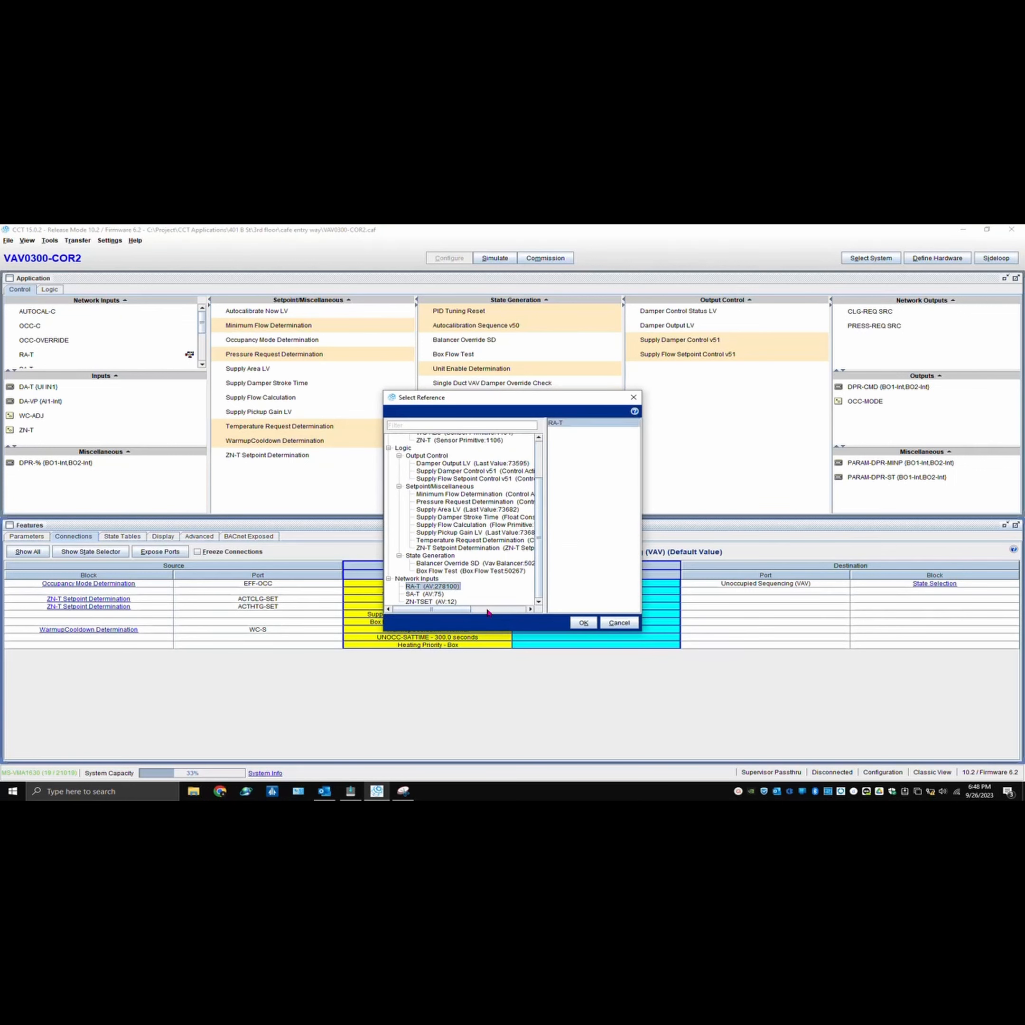
{"action": "left_click", "coordinate": [584, 622]}
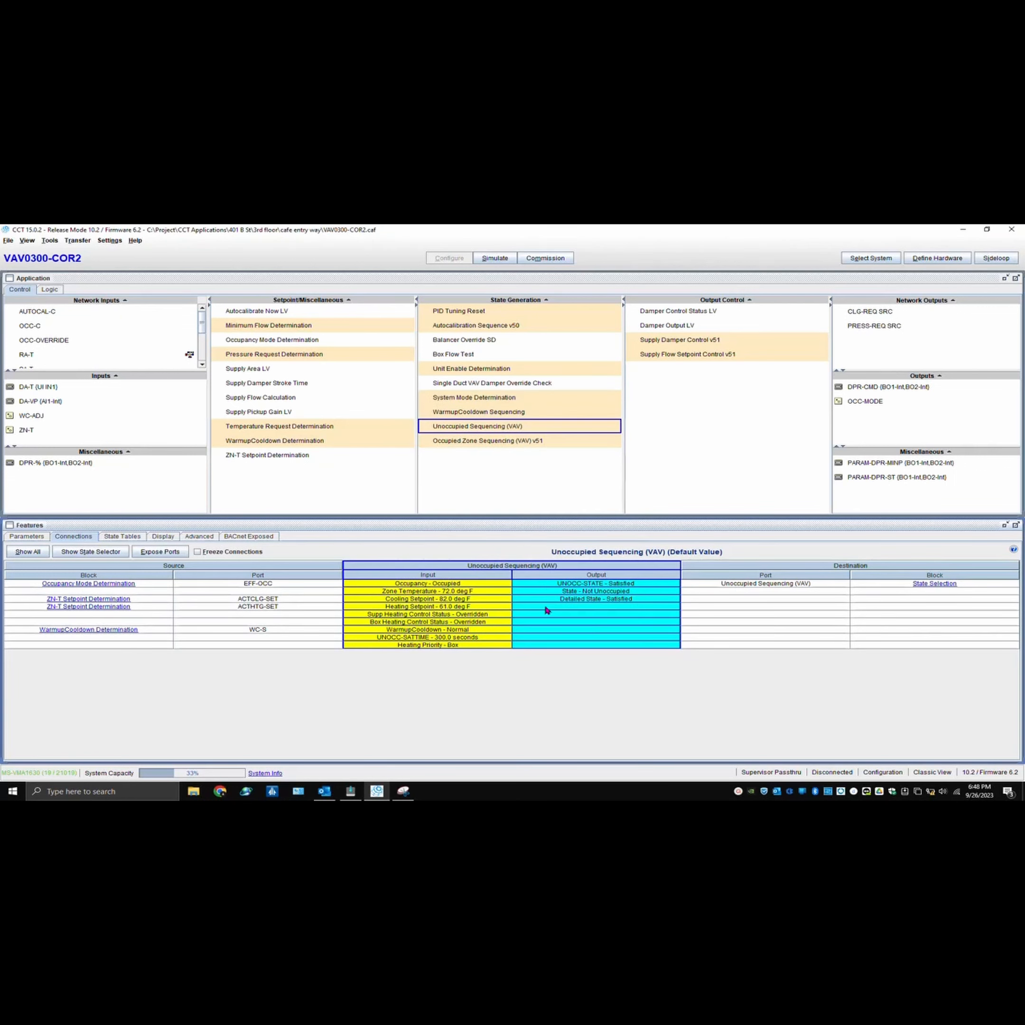
Change the Zone Temperature connection of Occupied Zone Sequencing (VAV) v51 from ZN-T to the RA-T network input, and check both inputs' connections.
{"action": "left_click", "coordinate": [31, 430]}
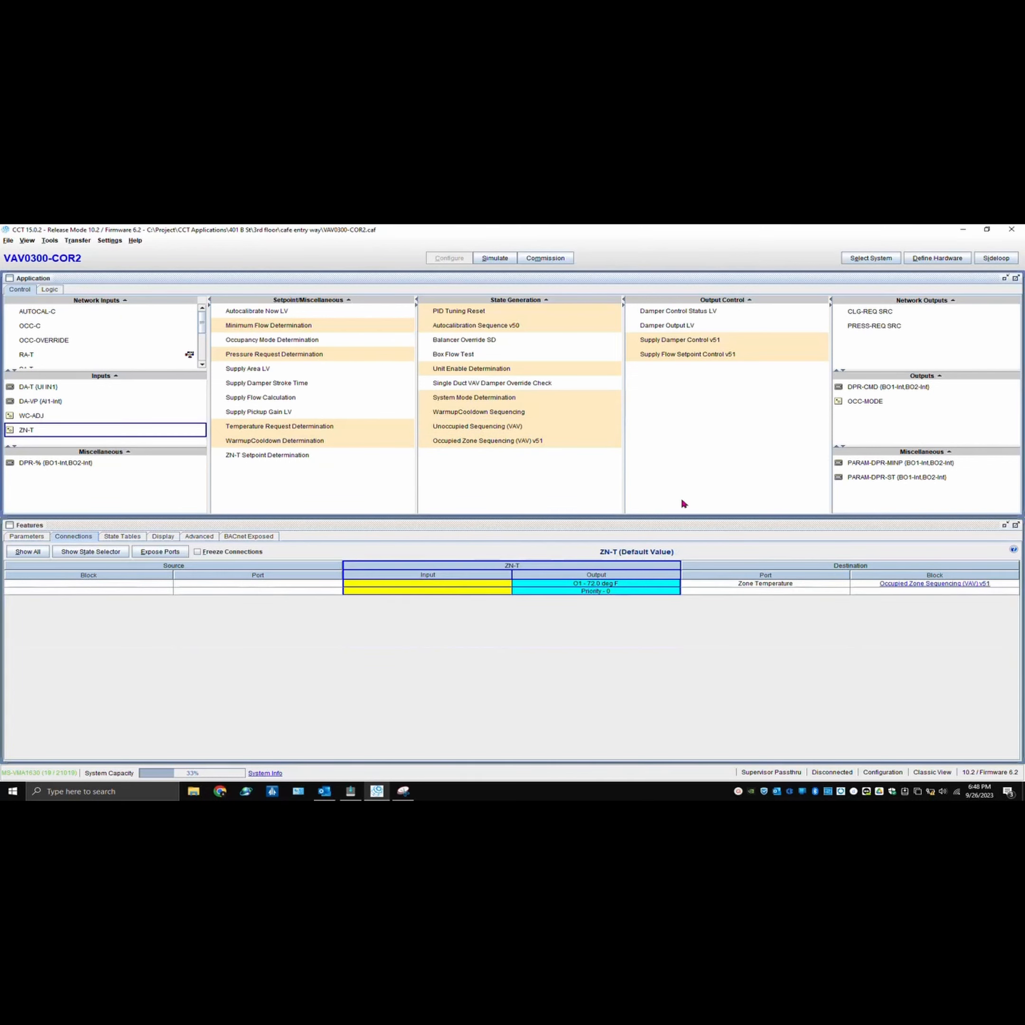
{"action": "left_click", "coordinate": [909, 584]}
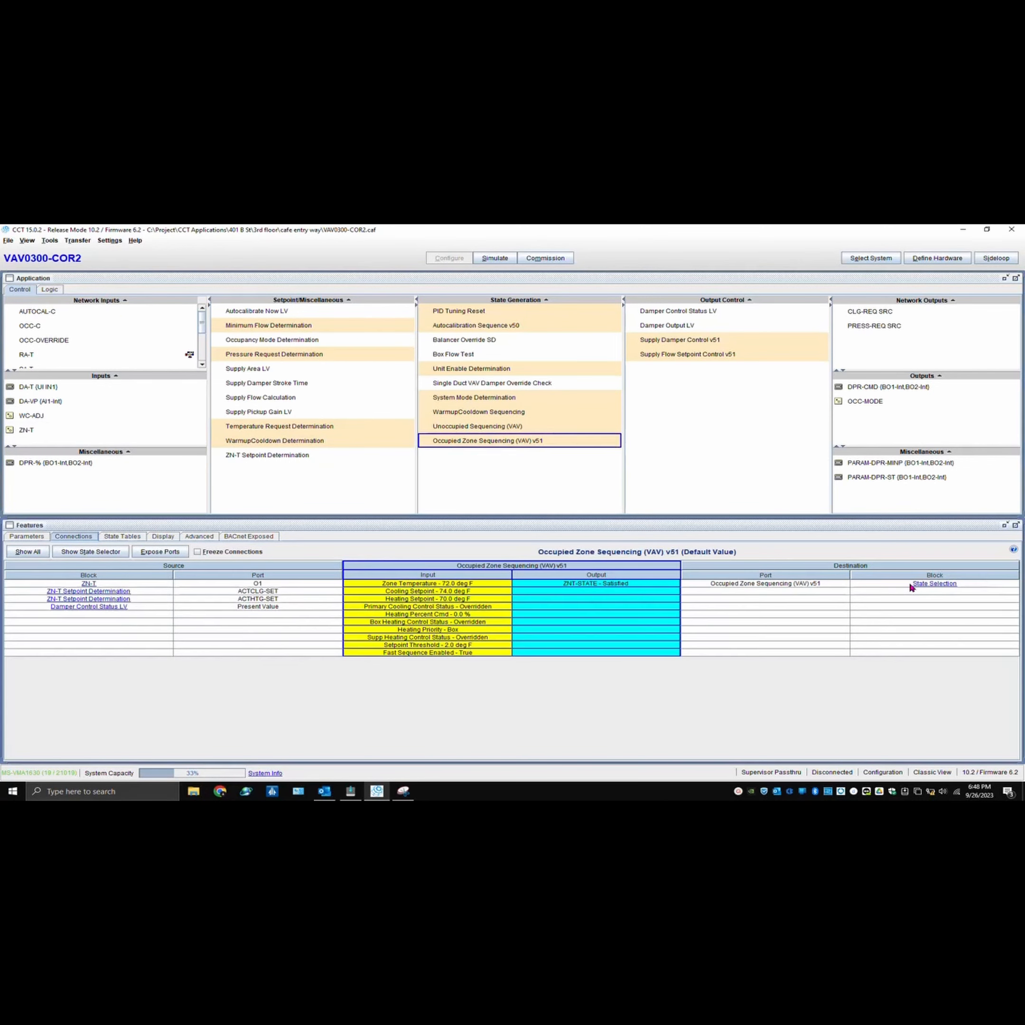
{"action": "right_click", "coordinate": [369, 585]}
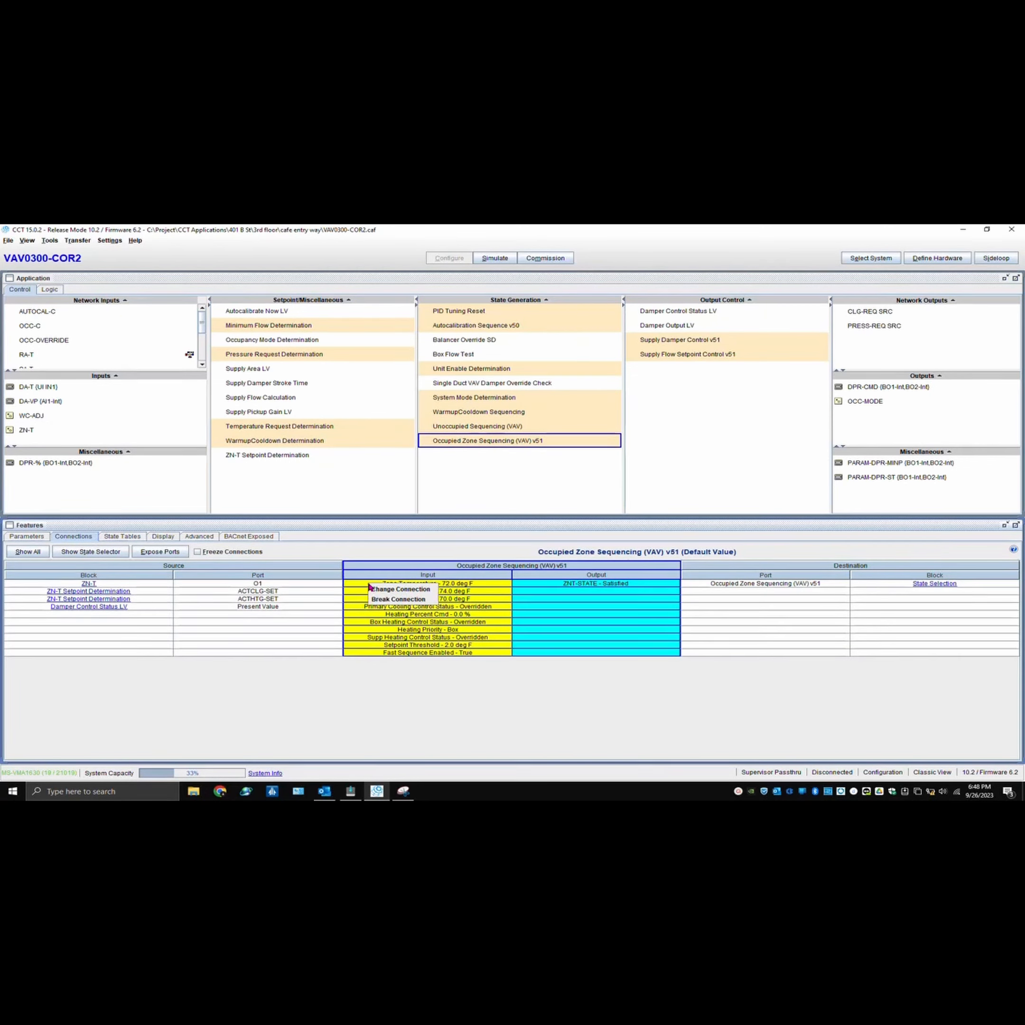
{"action": "left_click", "coordinate": [399, 589]}
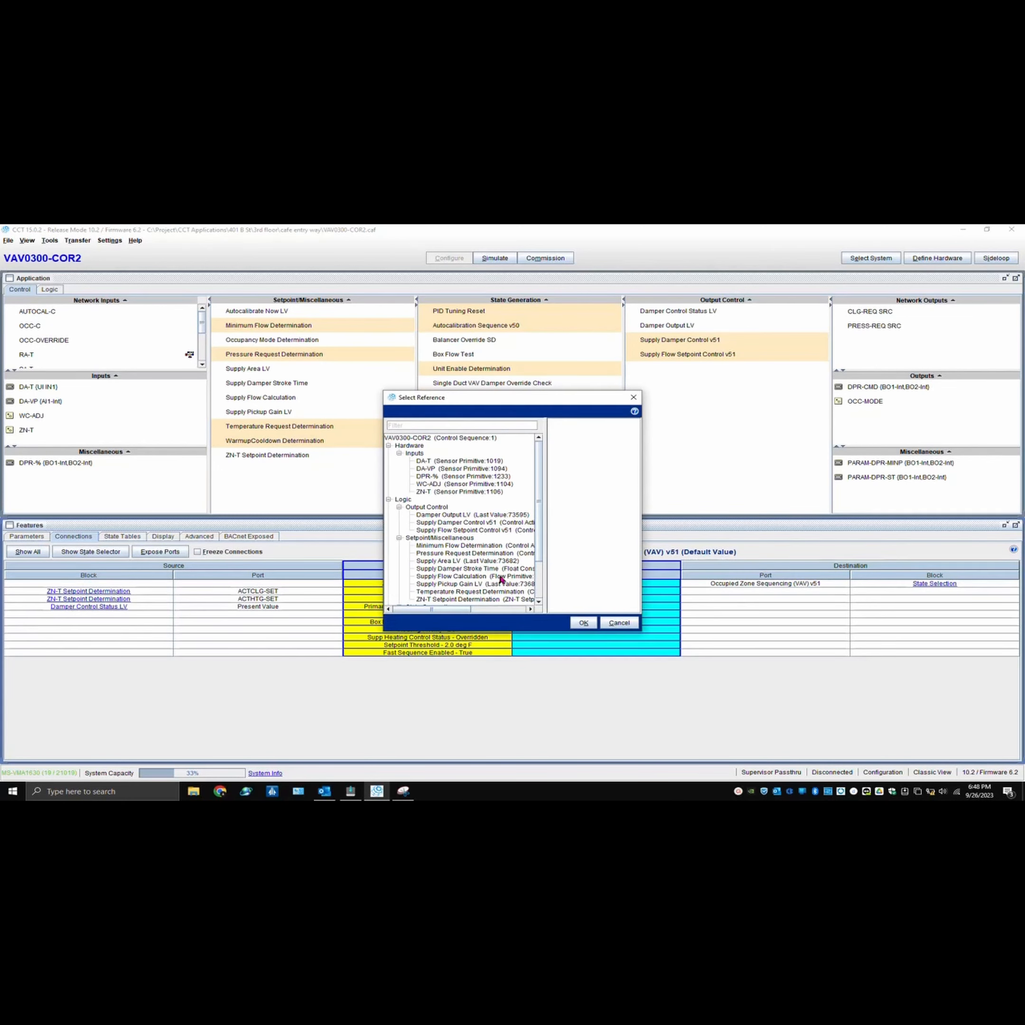
{"action": "scroll", "coordinate": [495, 580], "scroll_direction": "down", "scroll_amount": 3}
{"action": "left_click", "coordinate": [429, 587]}
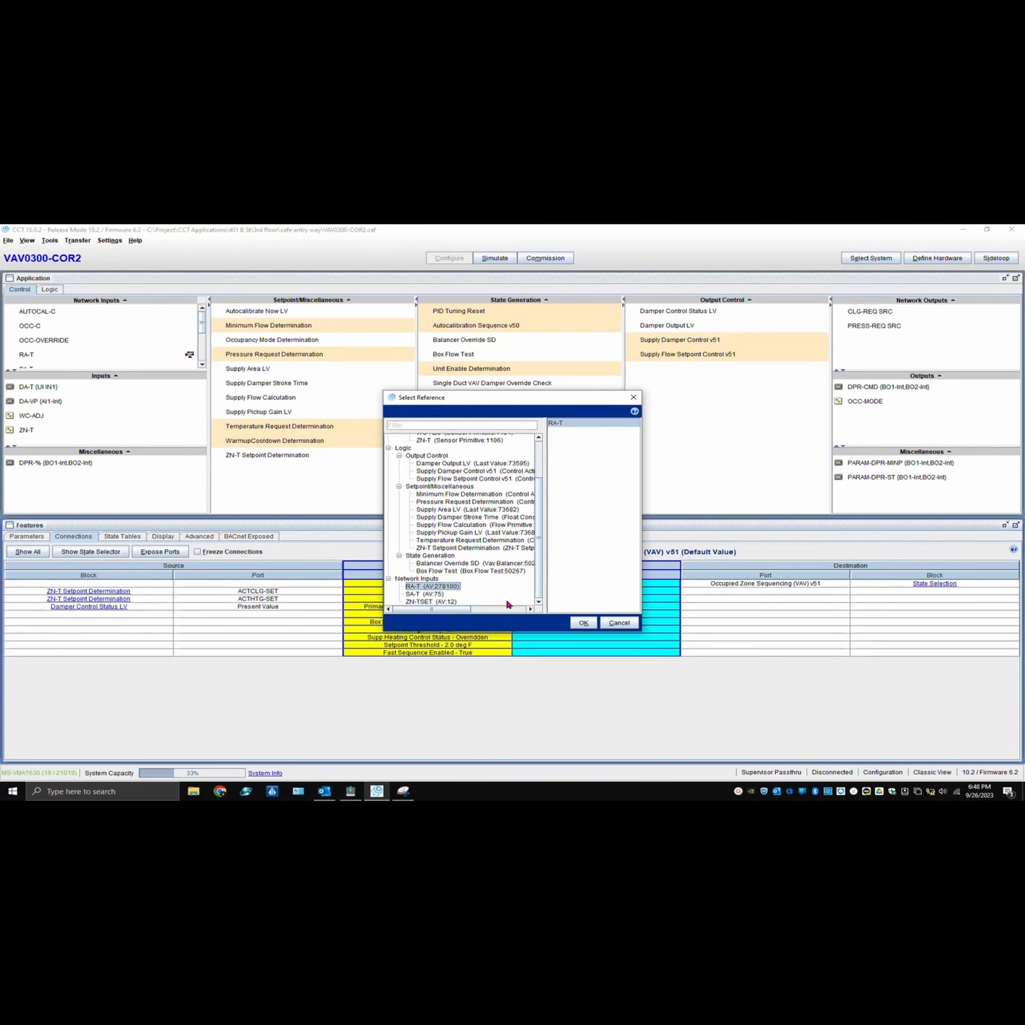
{"action": "left_click", "coordinate": [583, 623]}
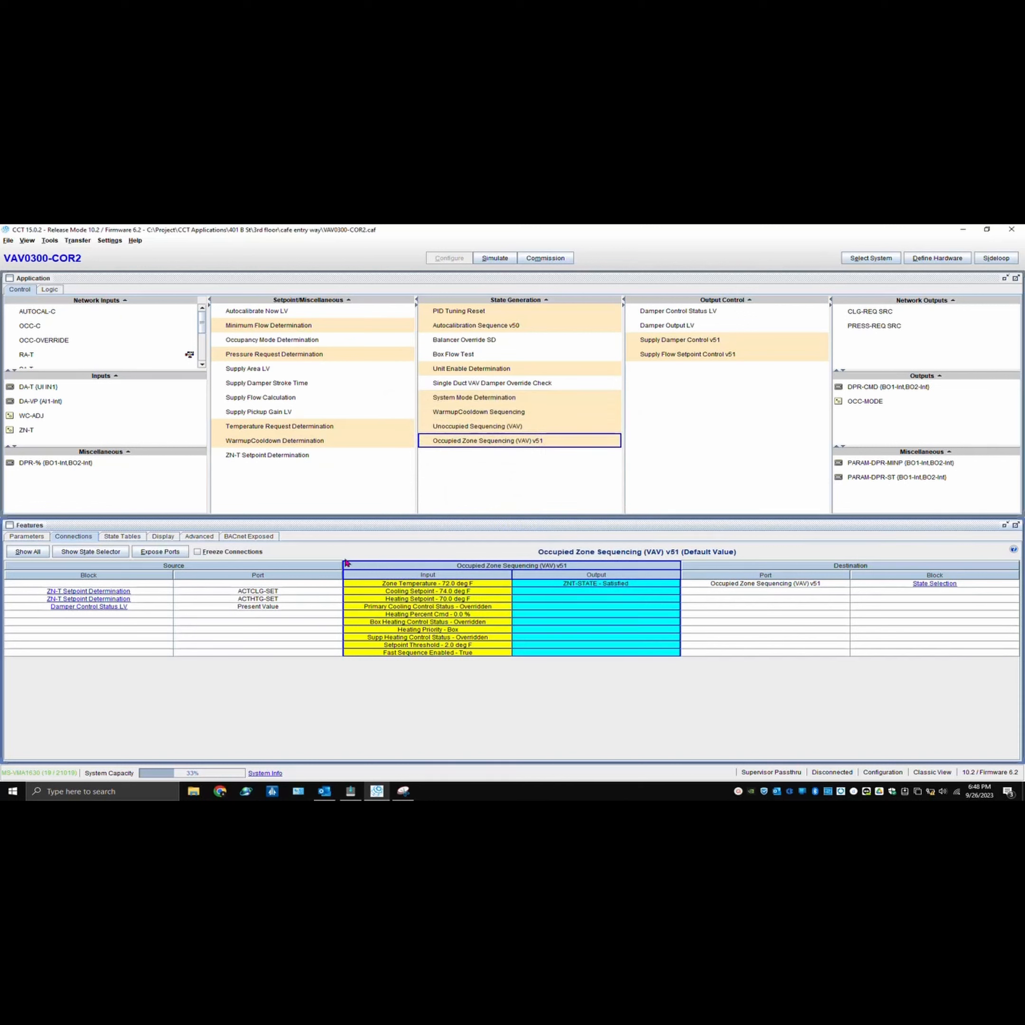
{"action": "left_click", "coordinate": [32, 429]}
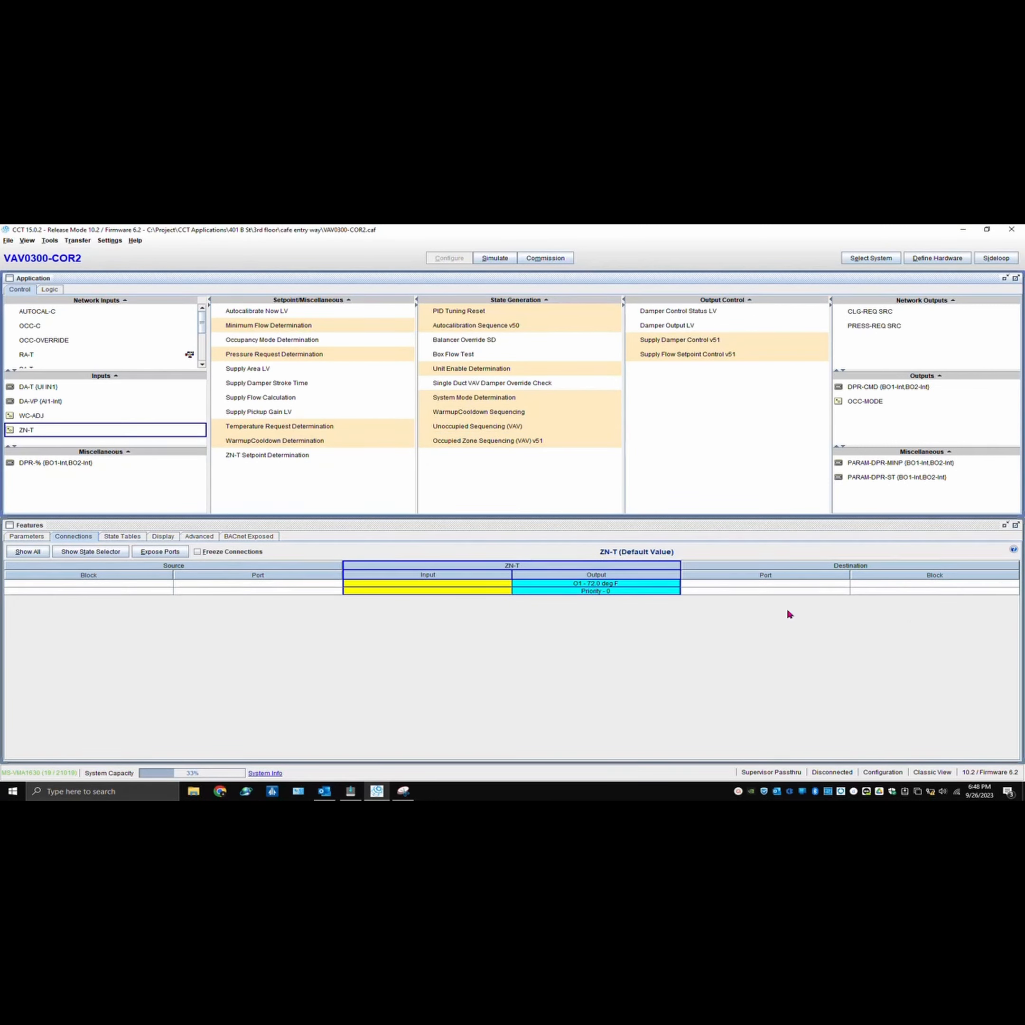
{"action": "left_click", "coordinate": [96, 353]}
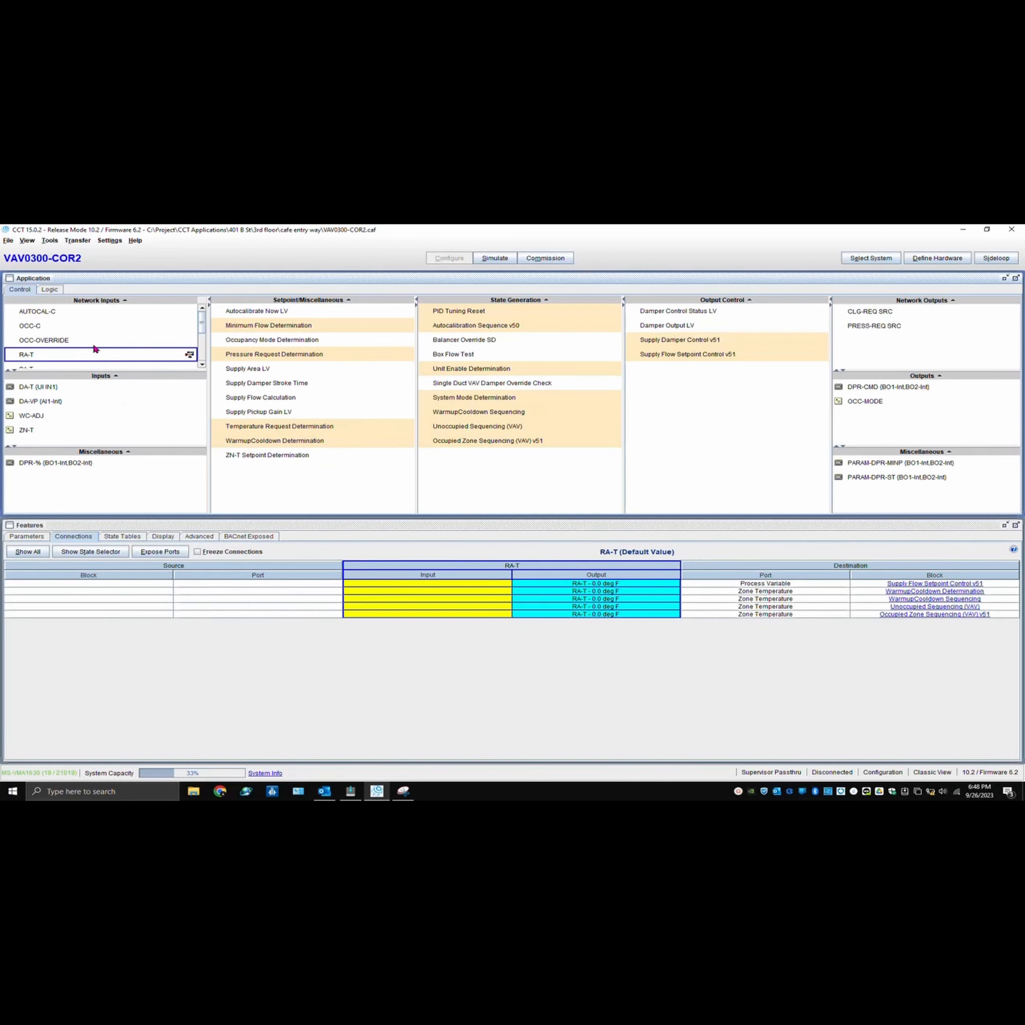
Delete the Zone NetSensor from the SA Bus devices in the controller's hardware definition and close the definition.
{"action": "left_click", "coordinate": [9, 241]}
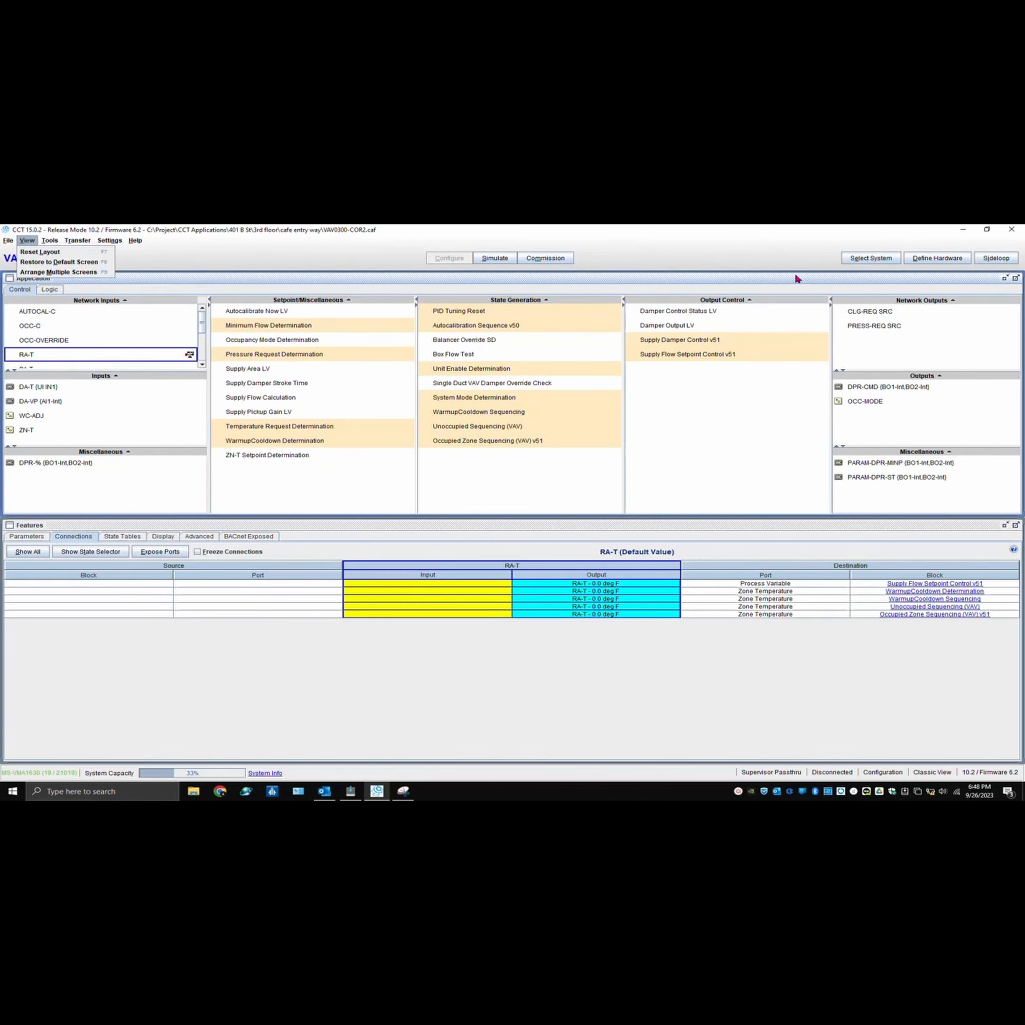
{"action": "left_click", "coordinate": [939, 269]}
{"action": "left_click", "coordinate": [942, 261]}
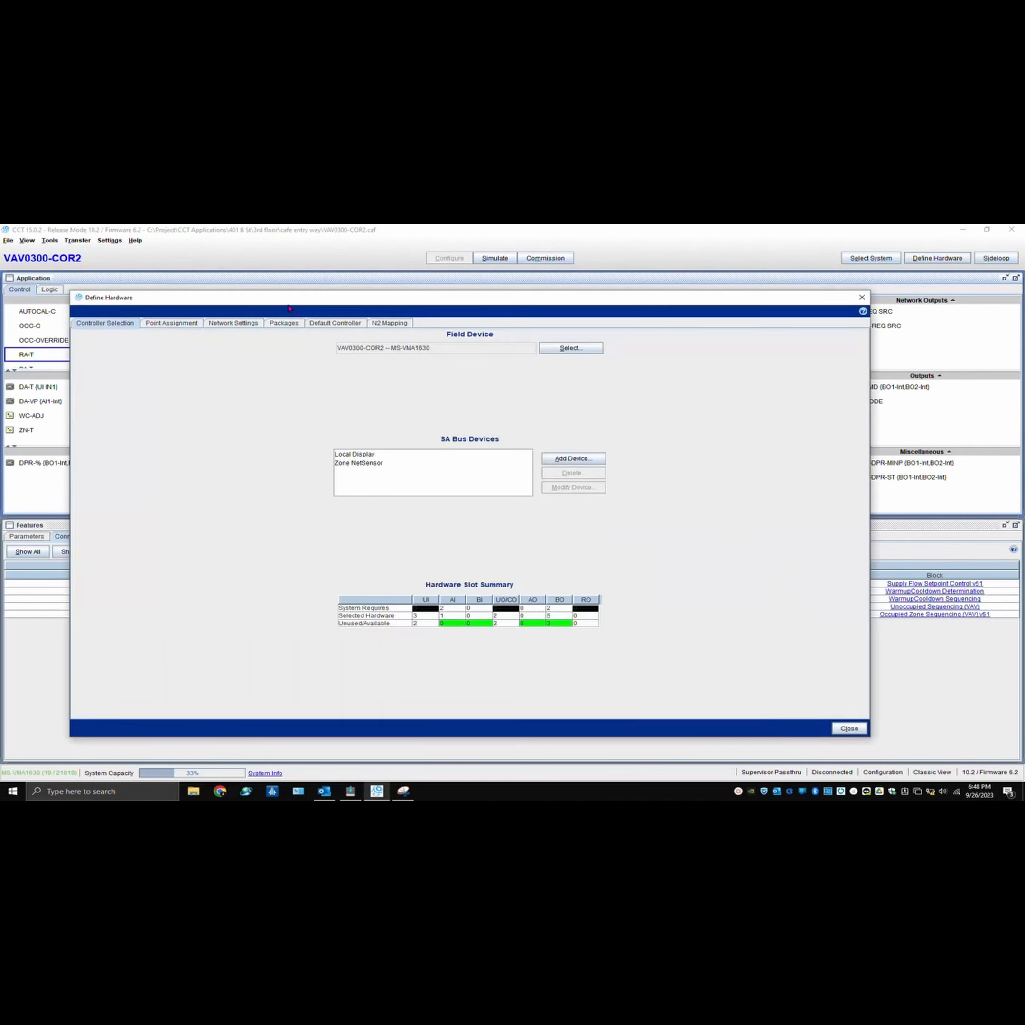
{"action": "left_click", "coordinate": [369, 465]}
{"action": "left_click", "coordinate": [577, 475]}
{"action": "left_click", "coordinate": [516, 576]}
{"action": "left_click", "coordinate": [862, 297]}
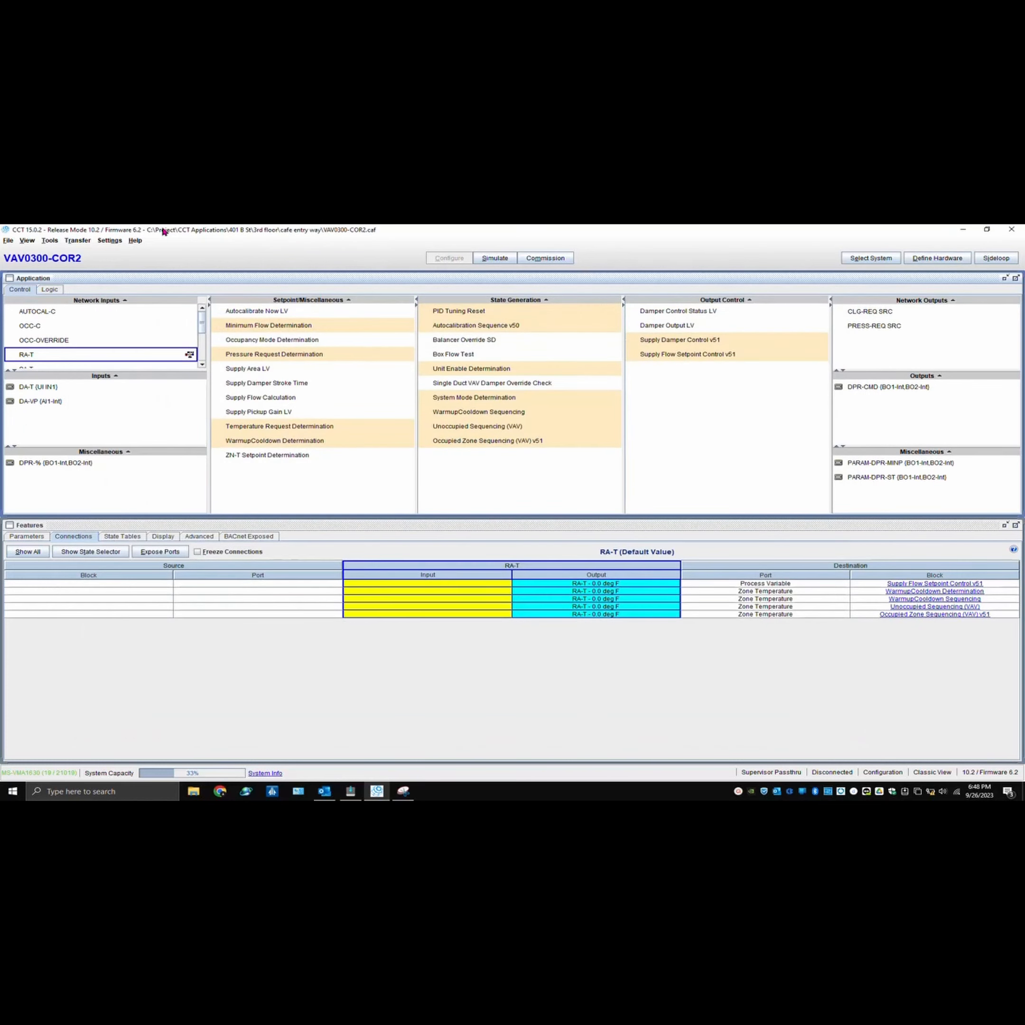
Save the application in the Video folder as slave controller with RA-T.caf, replacing the existing file.
{"action": "left_click", "coordinate": [8, 240]}
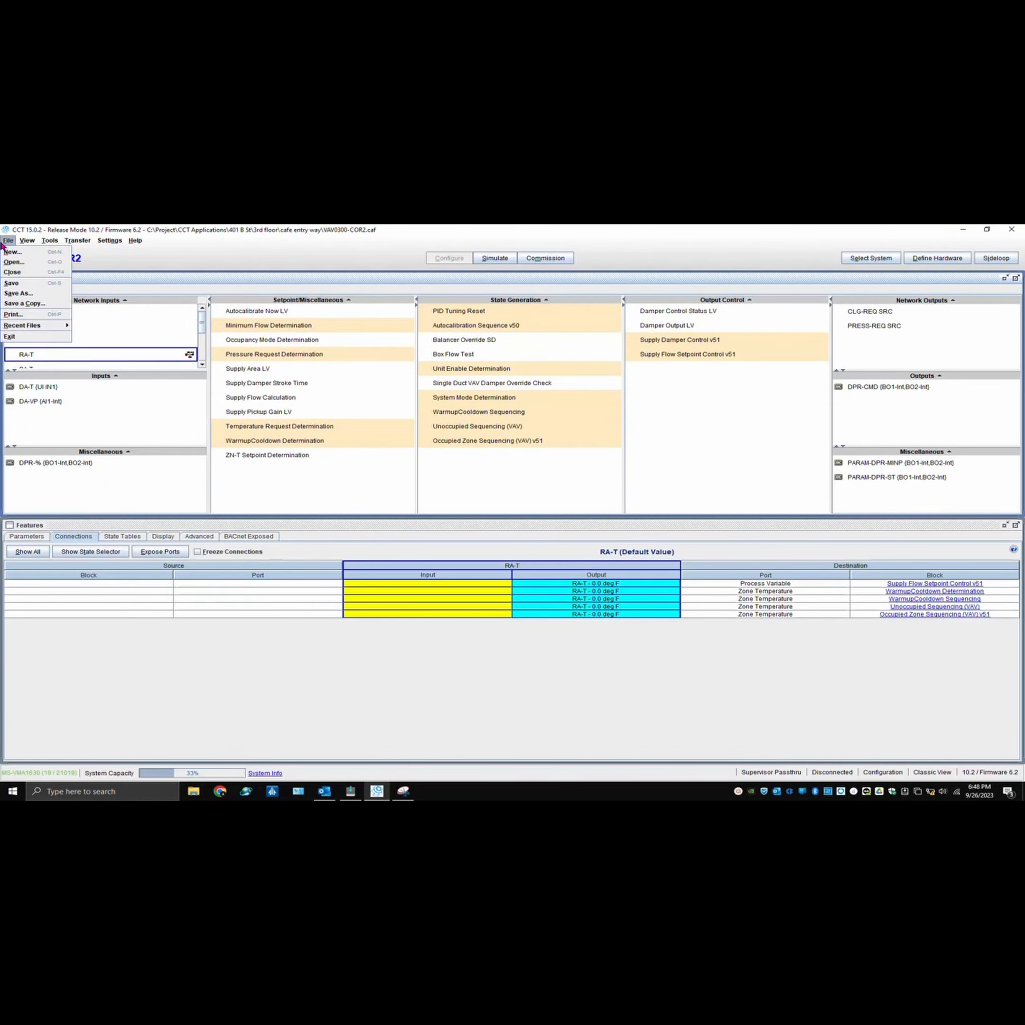
{"action": "left_click", "coordinate": [29, 294]}
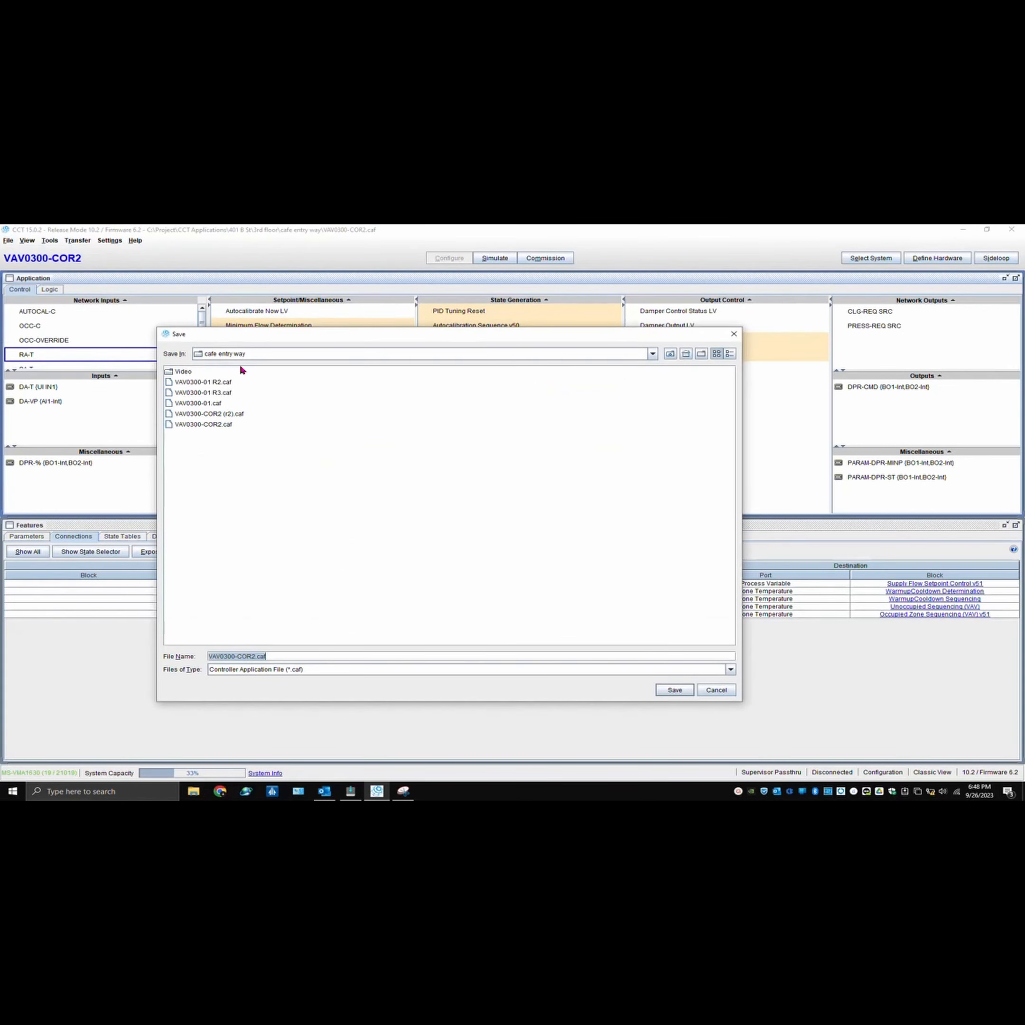
{"action": "double_click", "coordinate": [183, 372]}
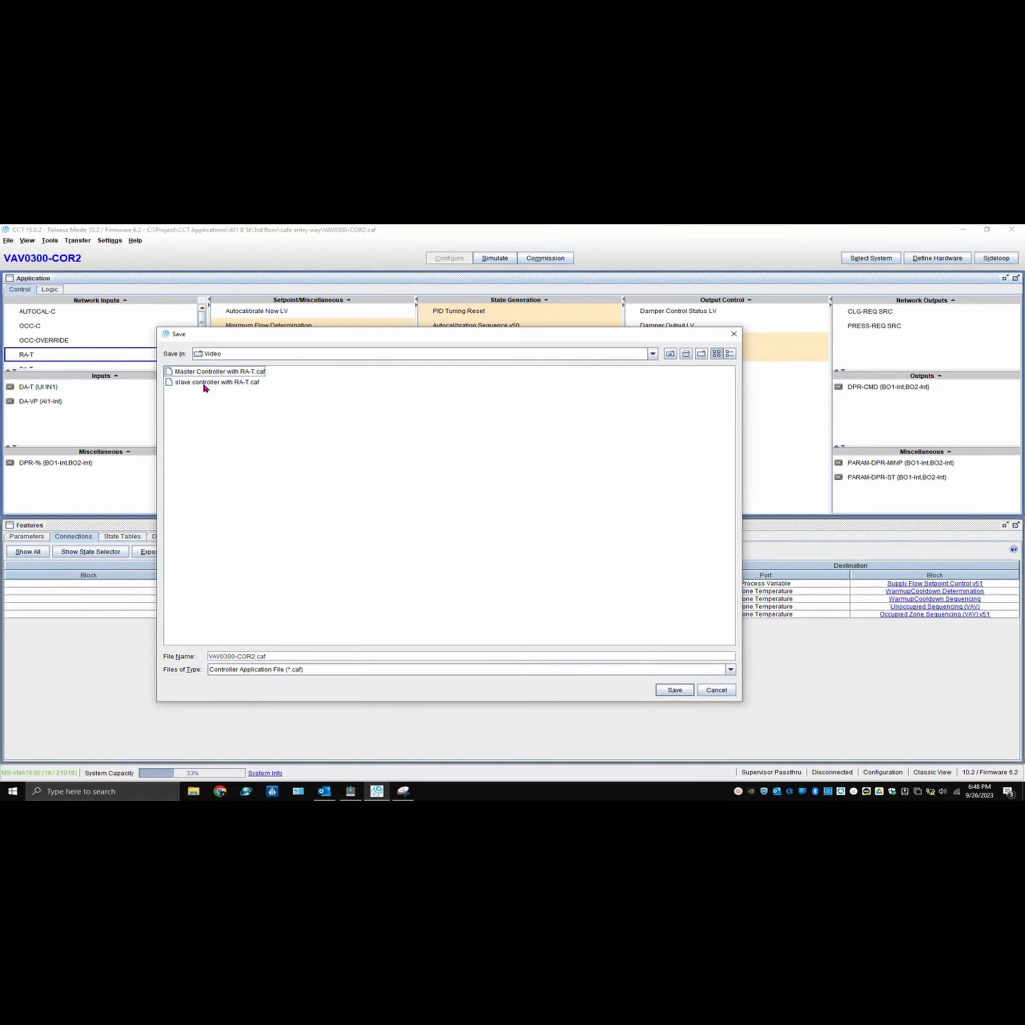
{"action": "double_click", "coordinate": [205, 387]}
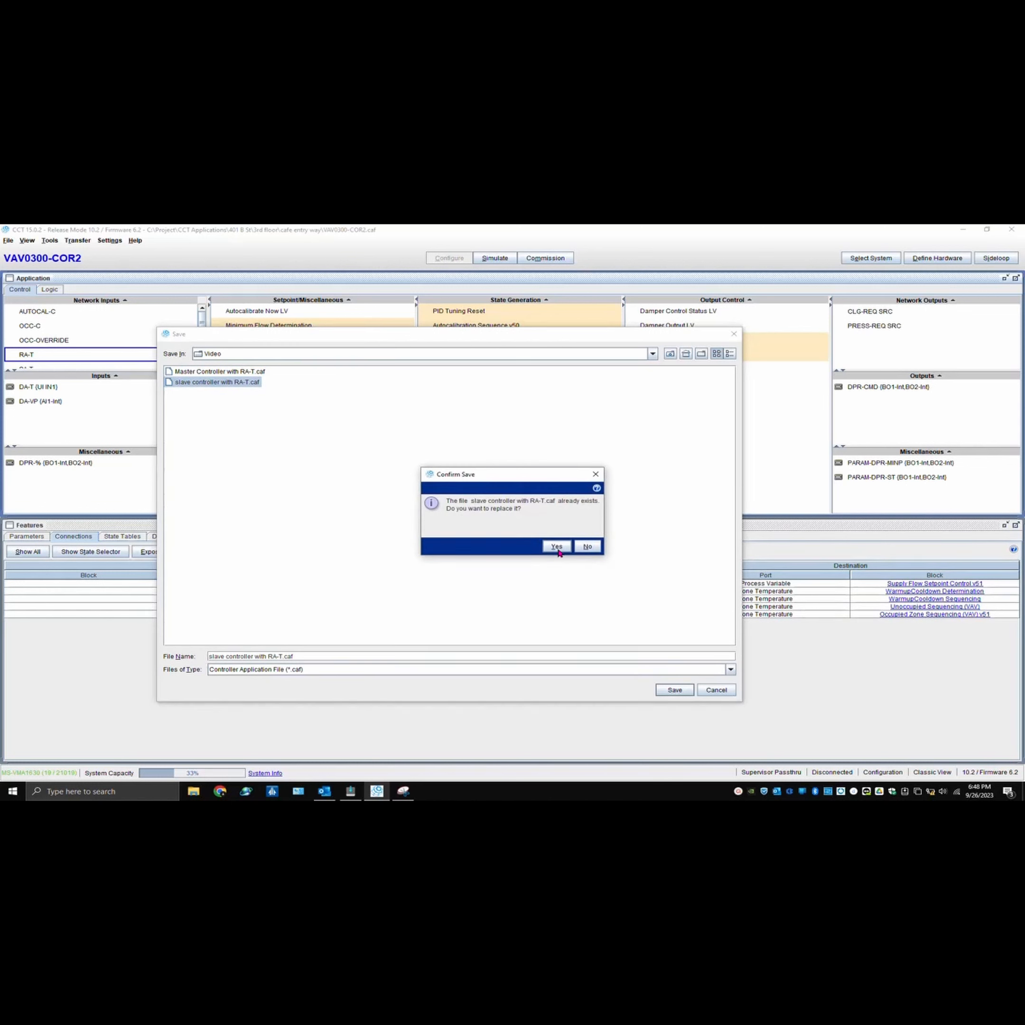
{"action": "left_click", "coordinate": [557, 550]}
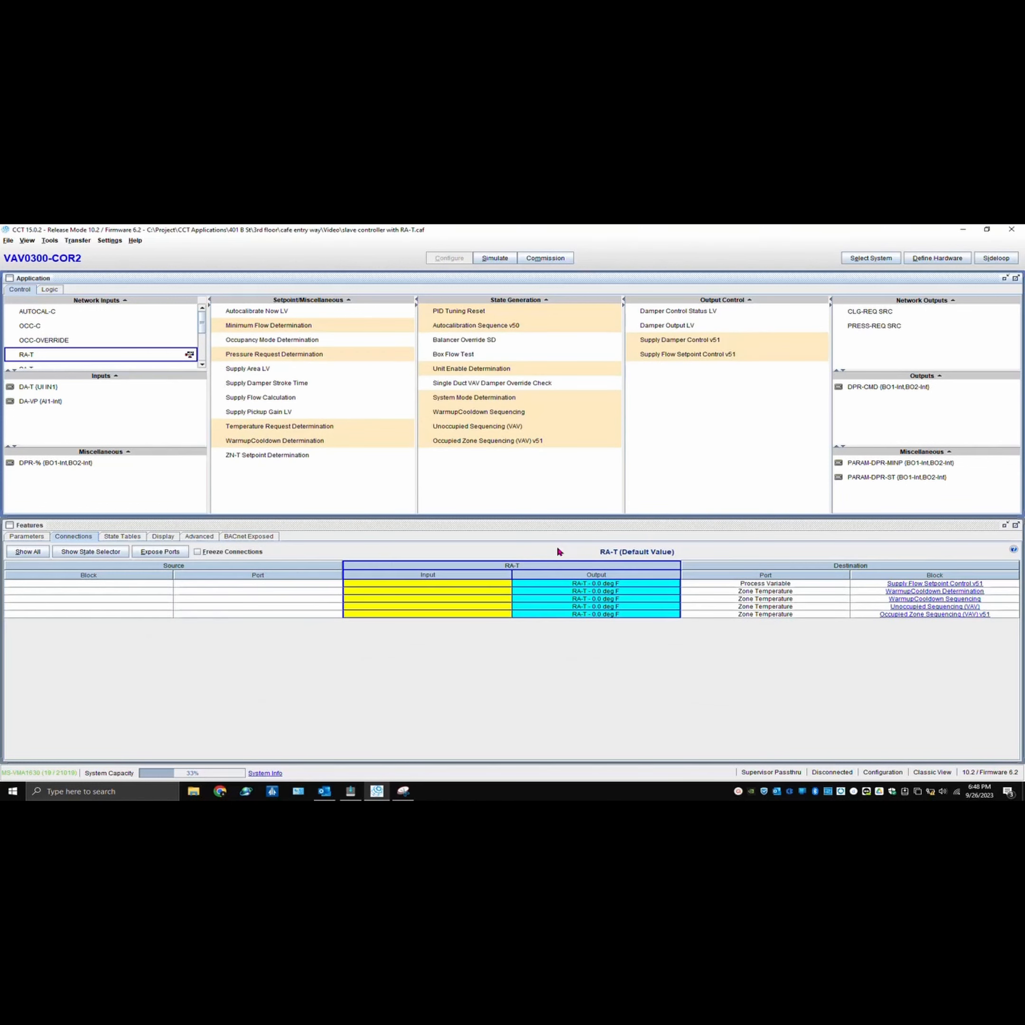
View the connection settings for Transfer To Device (Download) and cancel without transferring.
{"action": "left_click", "coordinate": [78, 241]}
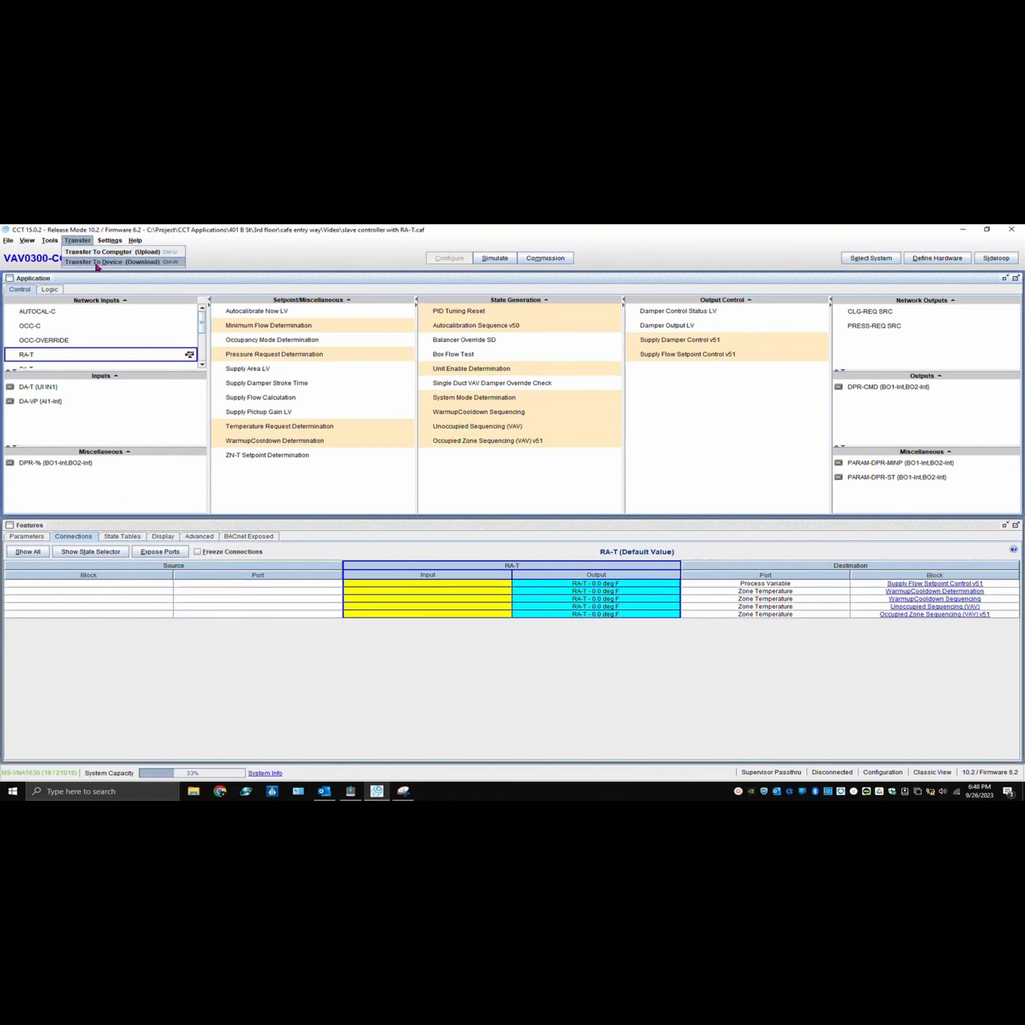
{"action": "left_click", "coordinate": [96, 263]}
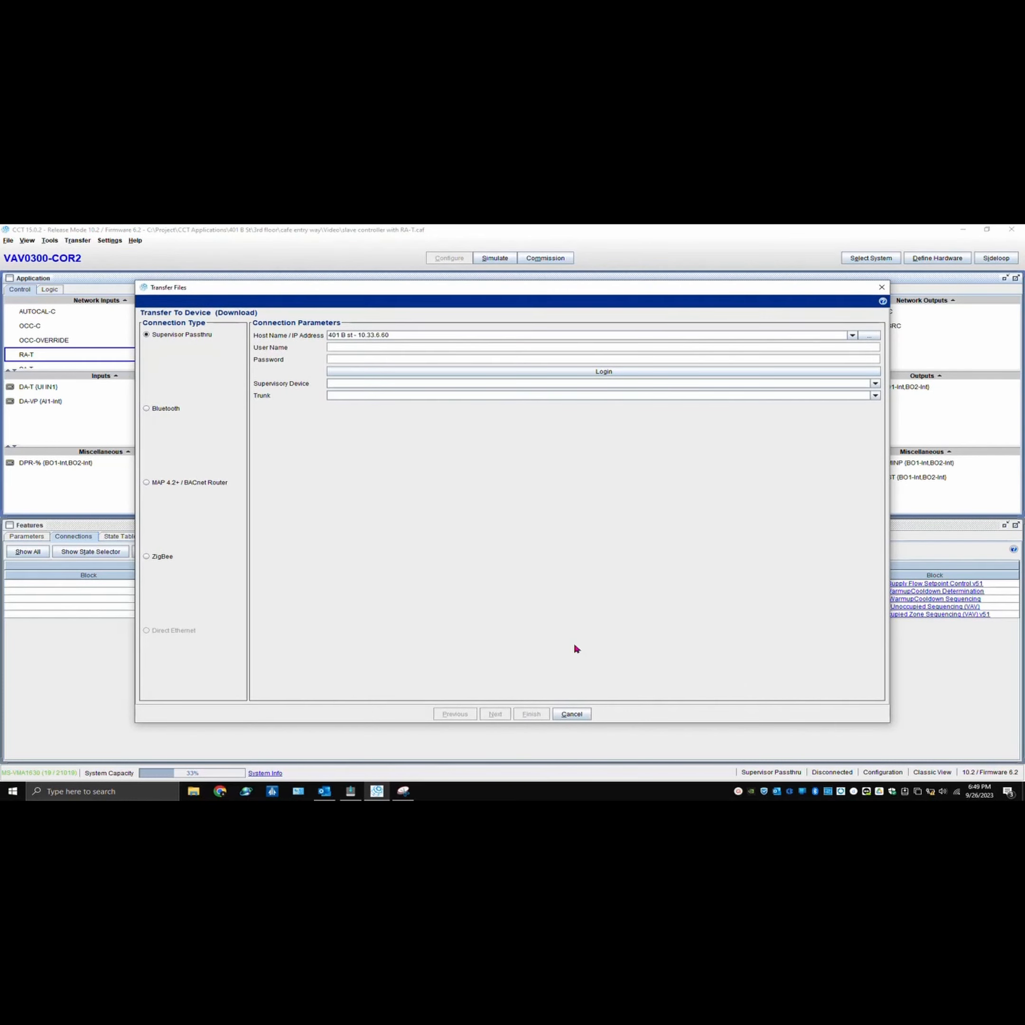
{"action": "left_click", "coordinate": [574, 713]}
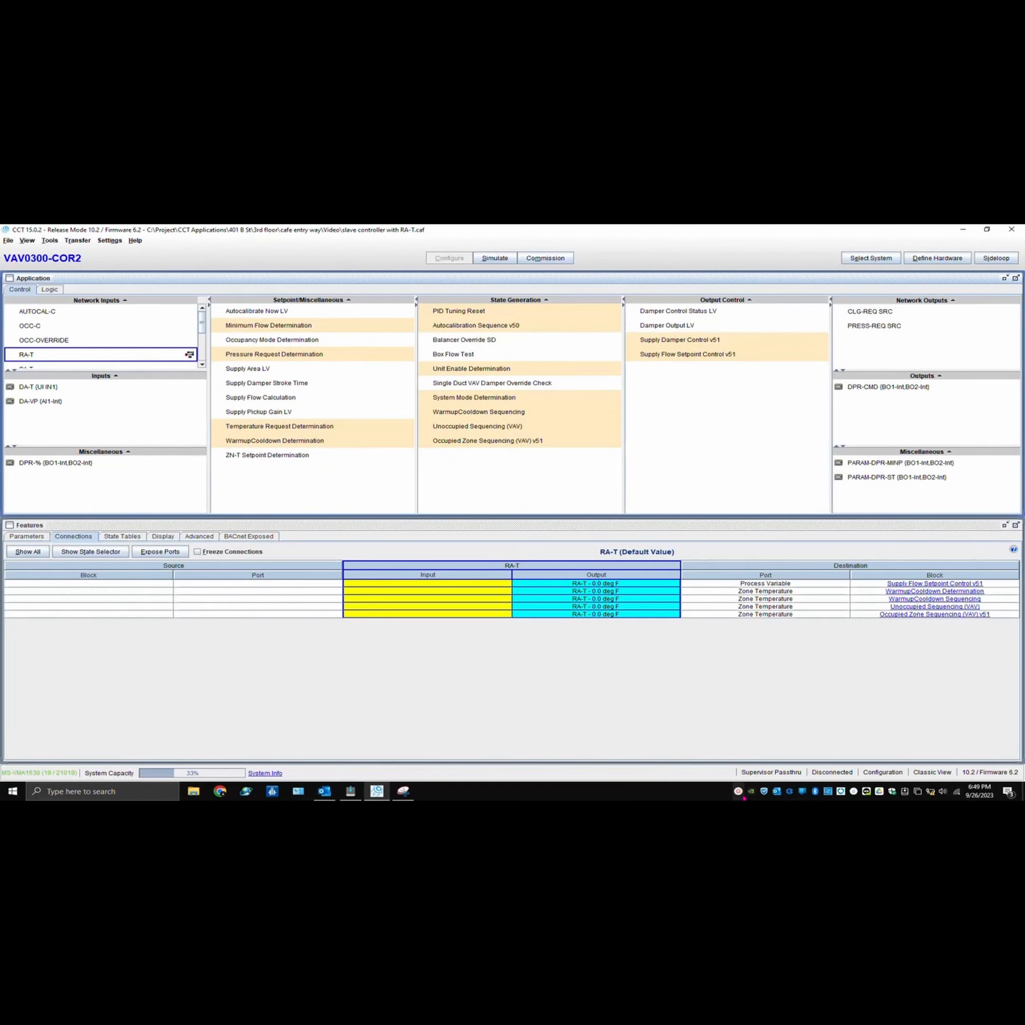
{"action": "left_click", "coordinate": [741, 792]}
{"action": "left_click", "coordinate": [886, 748]}
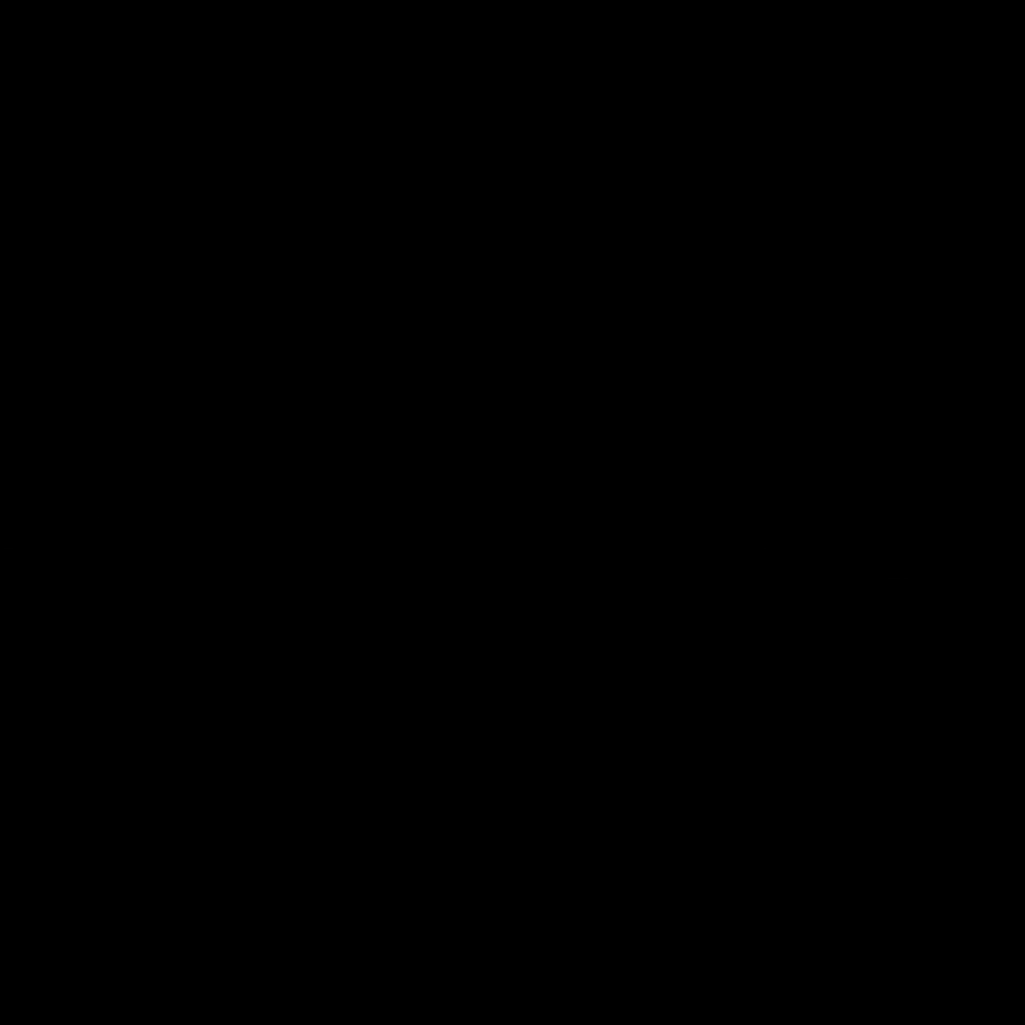